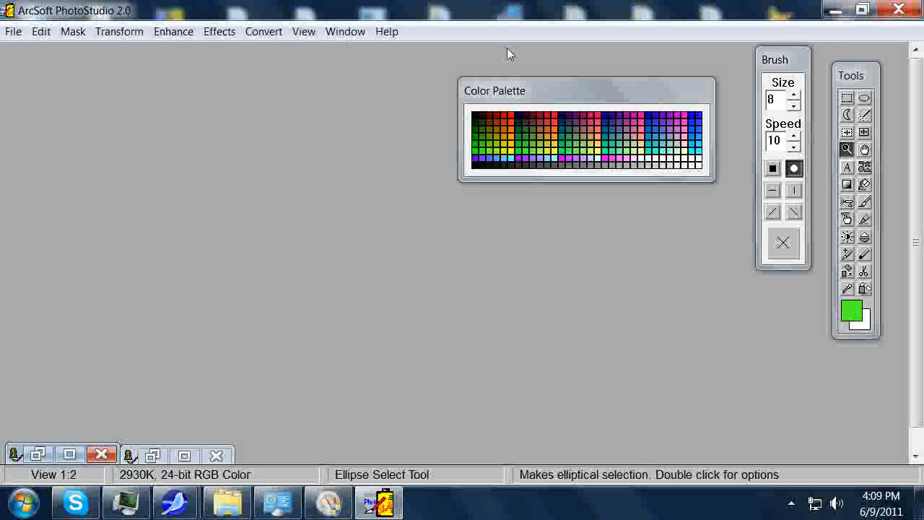
# Hide the color palette and show it again
pyautogui.click(304, 33)
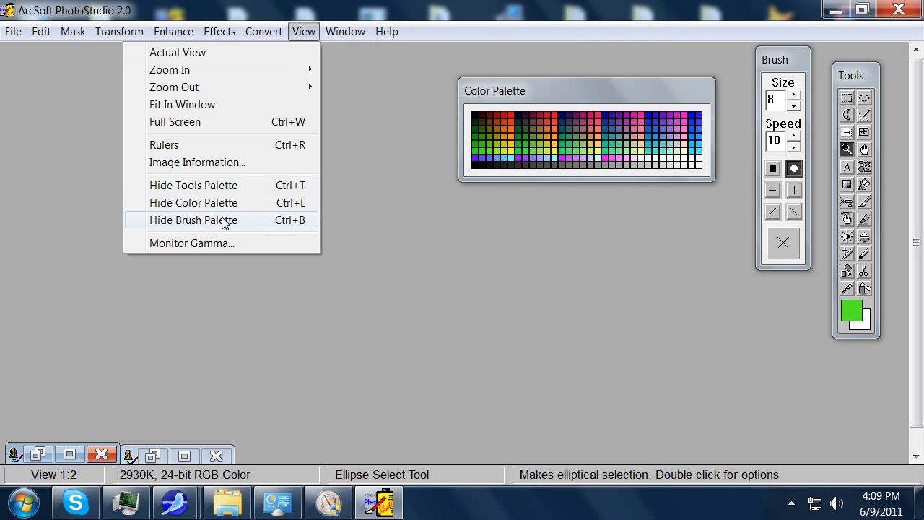
pyautogui.click(199, 203)
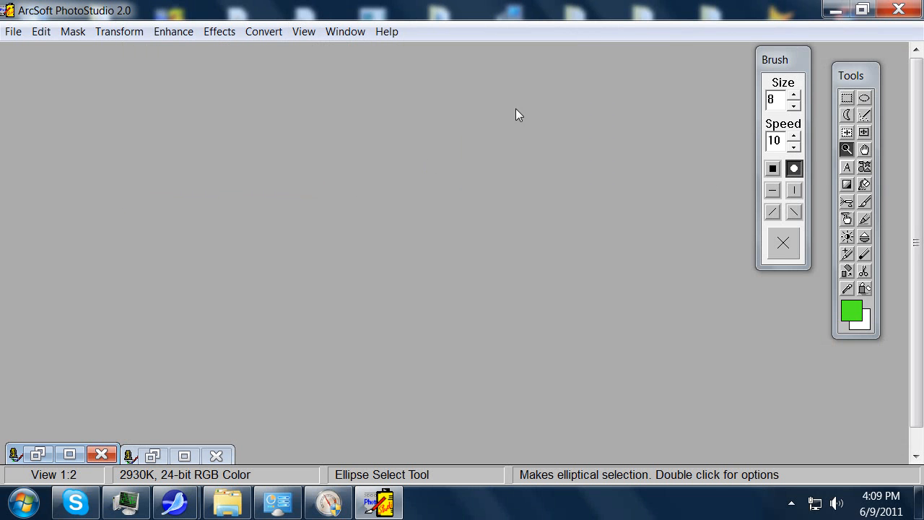
pyautogui.click(301, 32)
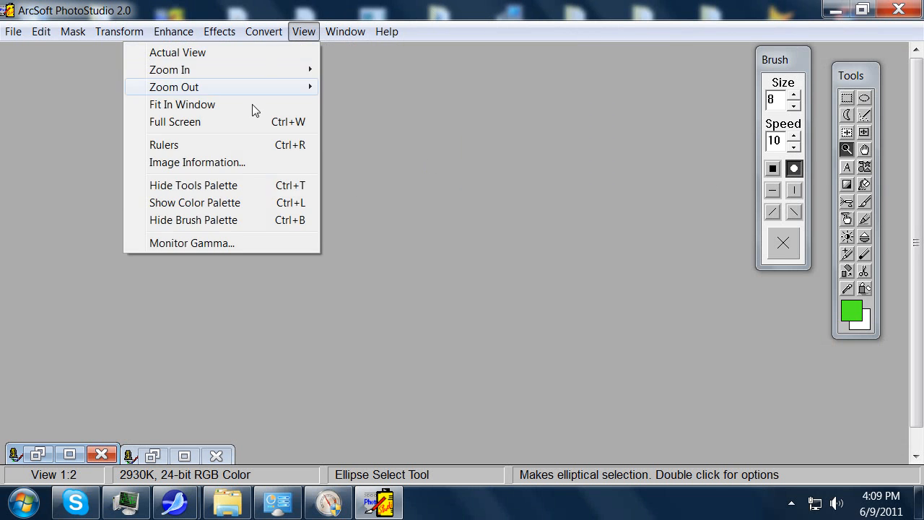
pyautogui.click(195, 209)
# Arrange the floating palettes so the color palette sits beside the brush palette and the tools palette stands next to the color palette
pyautogui.moveTo(777, 375)
pyautogui.mouseDown()
pyautogui.moveTo(765, 371)
pyautogui.moveTo(611, 64)
pyautogui.moveTo(628, 74)
pyautogui.mouseUp()
pyautogui.moveTo(841, 76); pyautogui.dragTo(399, 84)
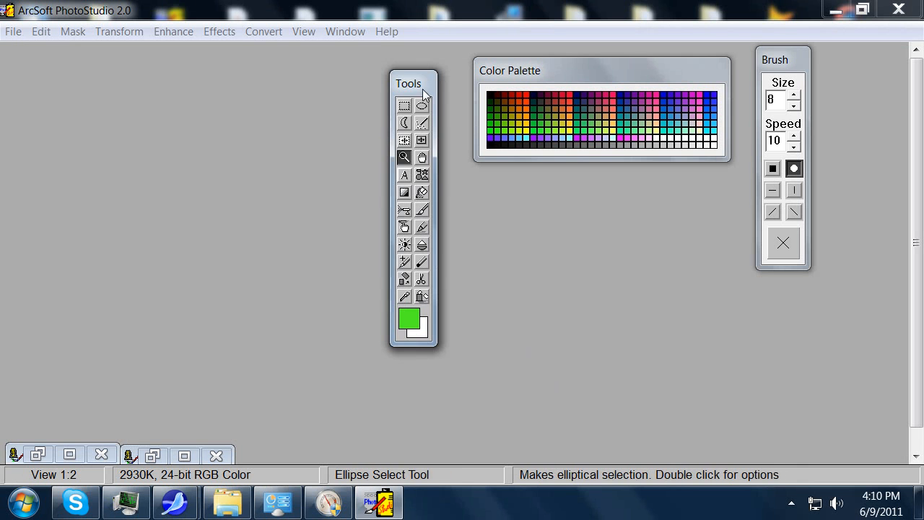
pyautogui.moveTo(424, 88); pyautogui.dragTo(429, 223)
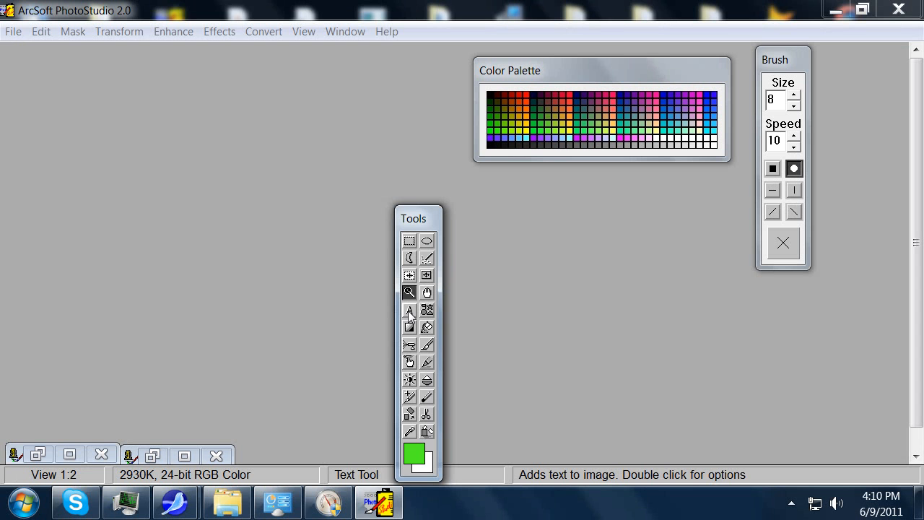
pyautogui.moveTo(431, 214); pyautogui.dragTo(422, 85)
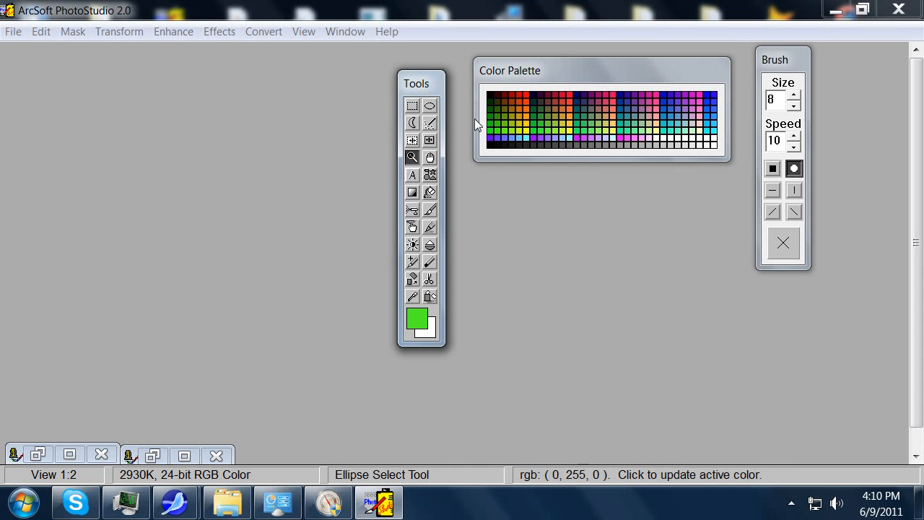
# Pick pure red (255, 0, 0) as the active color, open its color selection settings and close them without changes
pyautogui.doubleClick(418, 319)
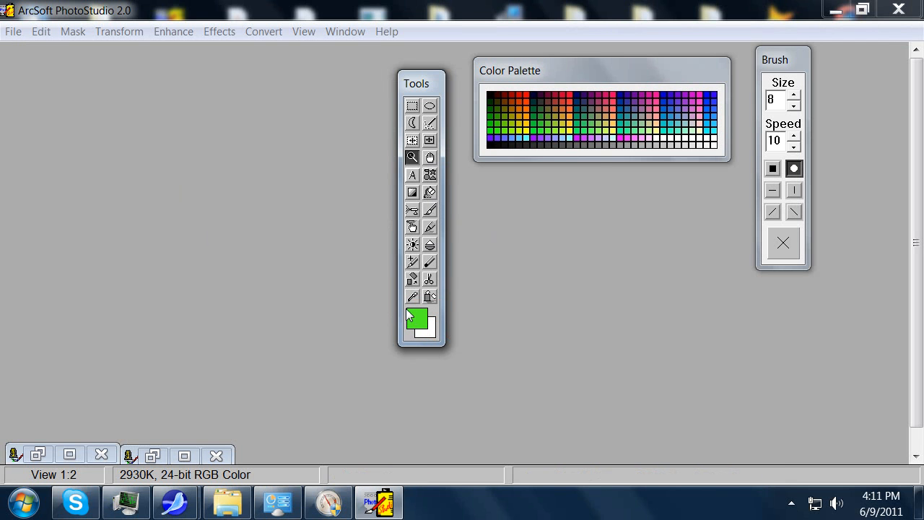
pyautogui.click(533, 90)
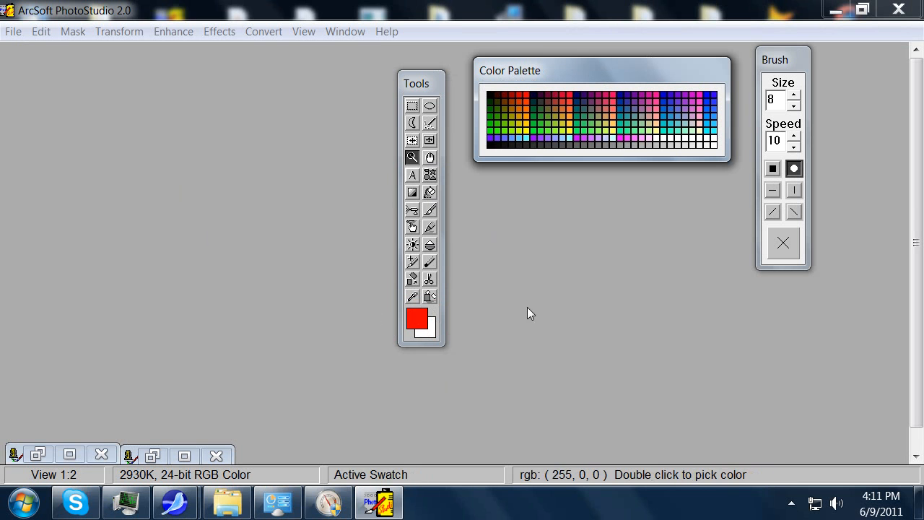
pyautogui.doubleClick(418, 320)
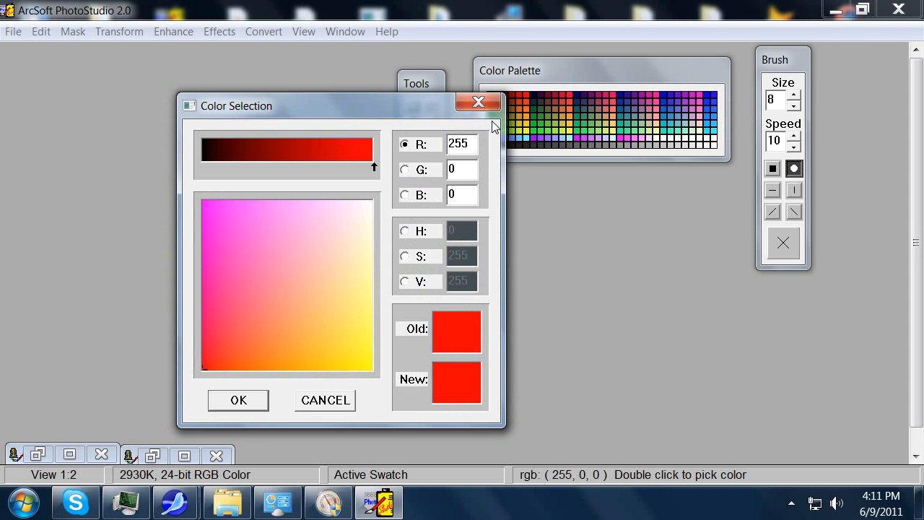
pyautogui.click(479, 100)
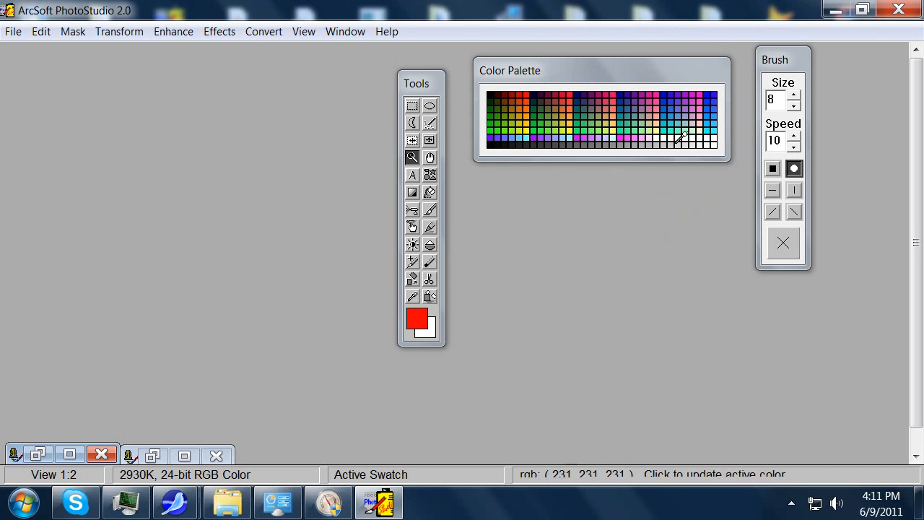
# Set the active color to a custom brownish red with R 153, G 65 and B 61, starting from the brown palette swatch
pyautogui.click(513, 97)
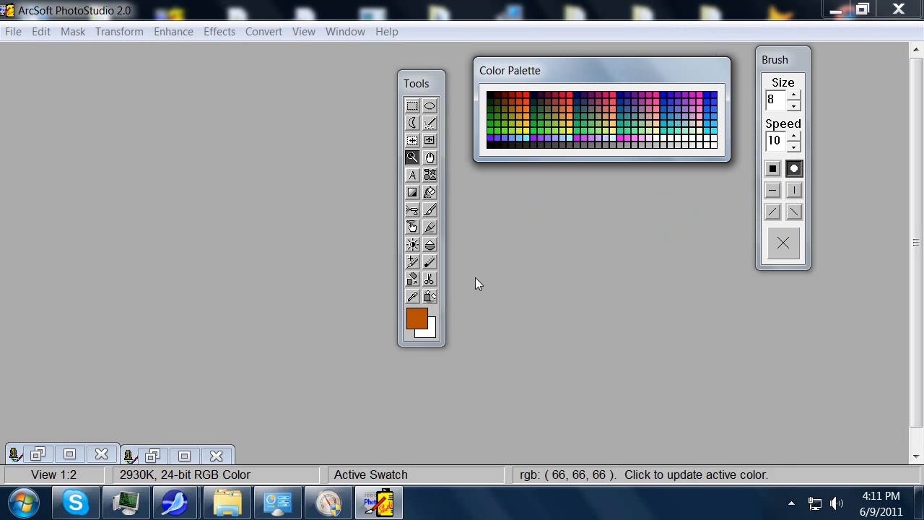
pyautogui.doubleClick(421, 311)
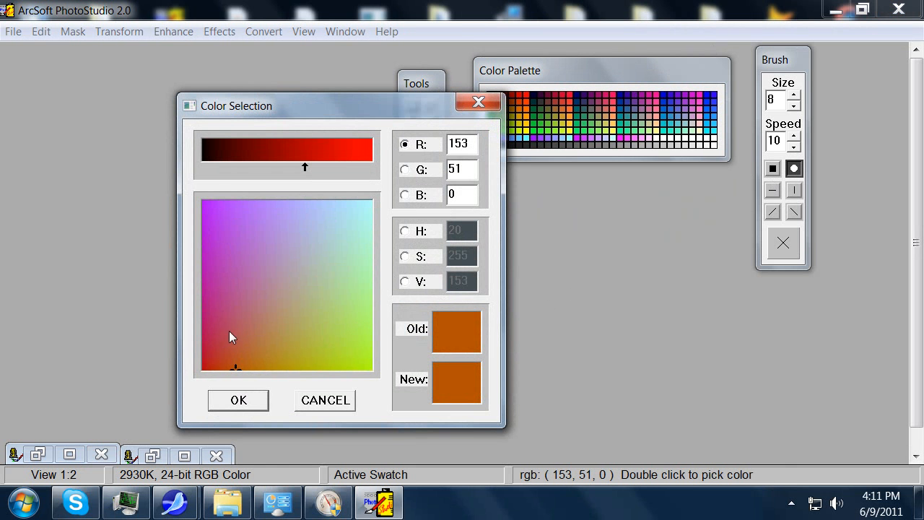
pyautogui.click(209, 336)
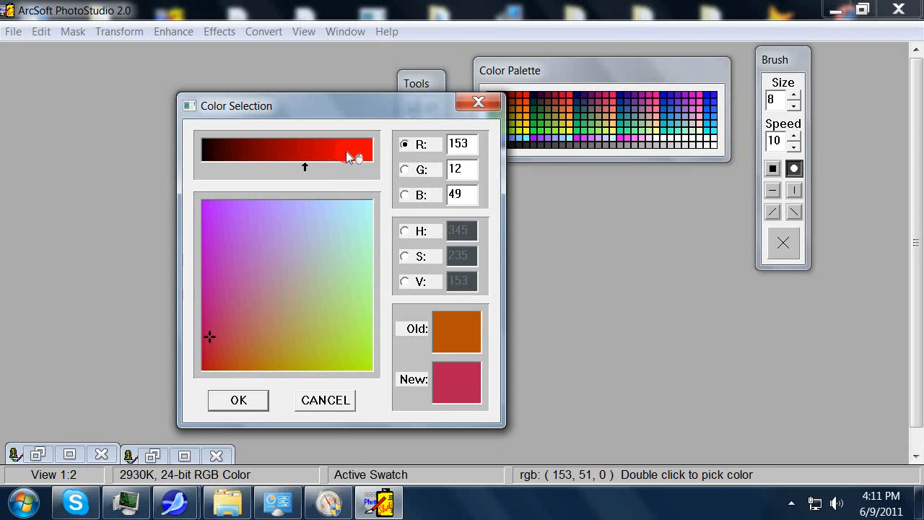
pyautogui.click(245, 336)
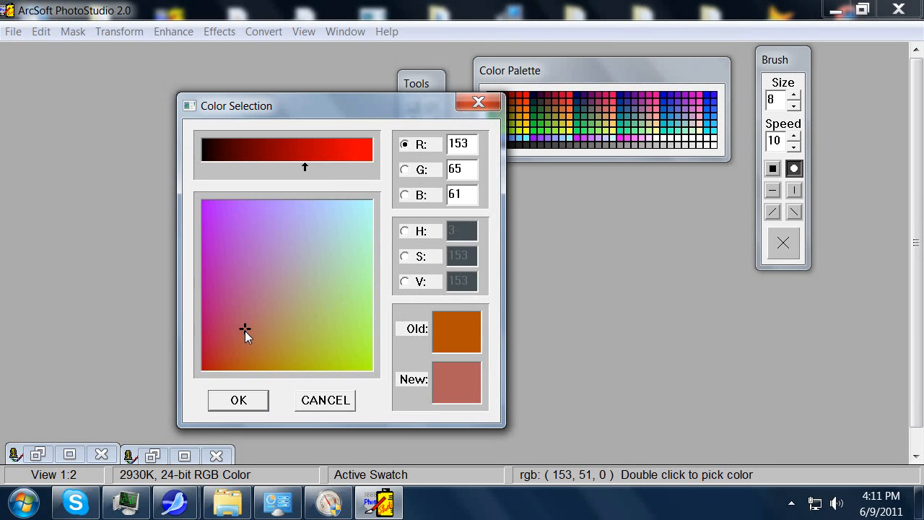
pyautogui.click(238, 399)
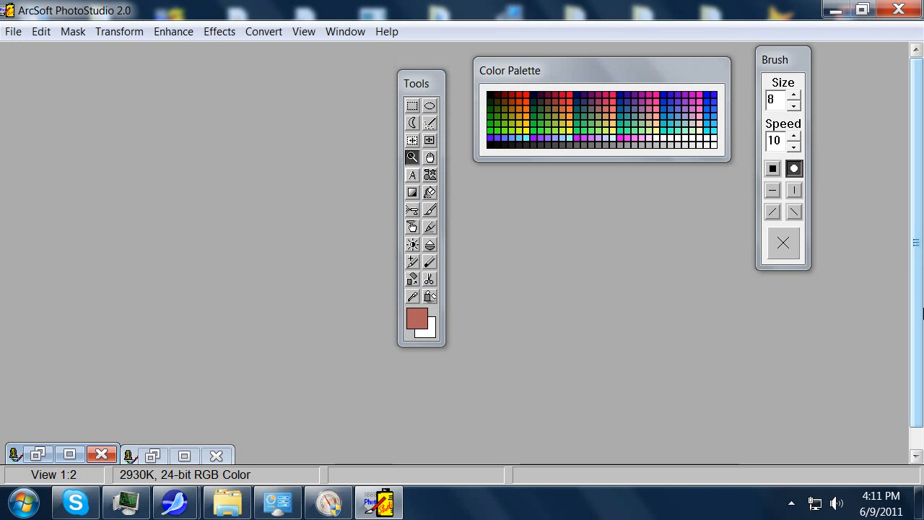
# Maximize the testsquare.bmp image and move the color and tools palettes farther away from it
pyautogui.click(70, 453)
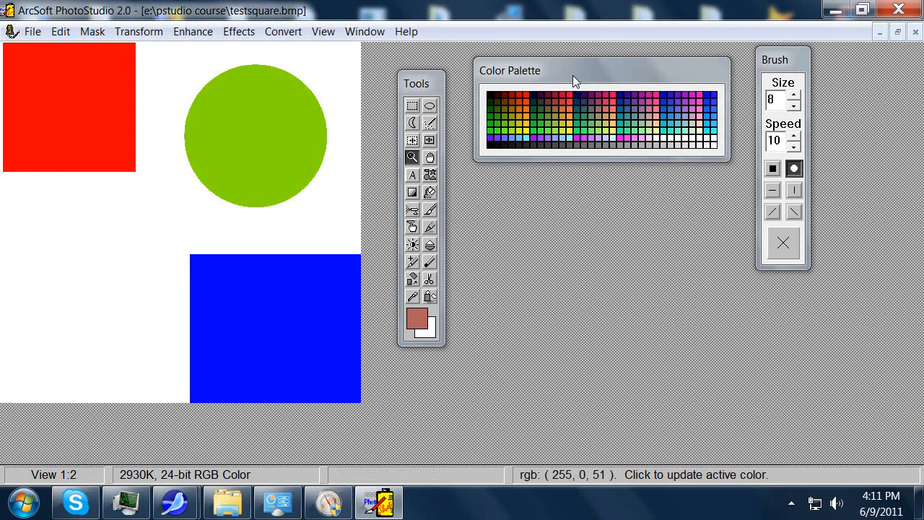
pyautogui.moveTo(572, 75); pyautogui.dragTo(595, 71)
pyautogui.moveTo(420, 84); pyautogui.dragTo(462, 69)
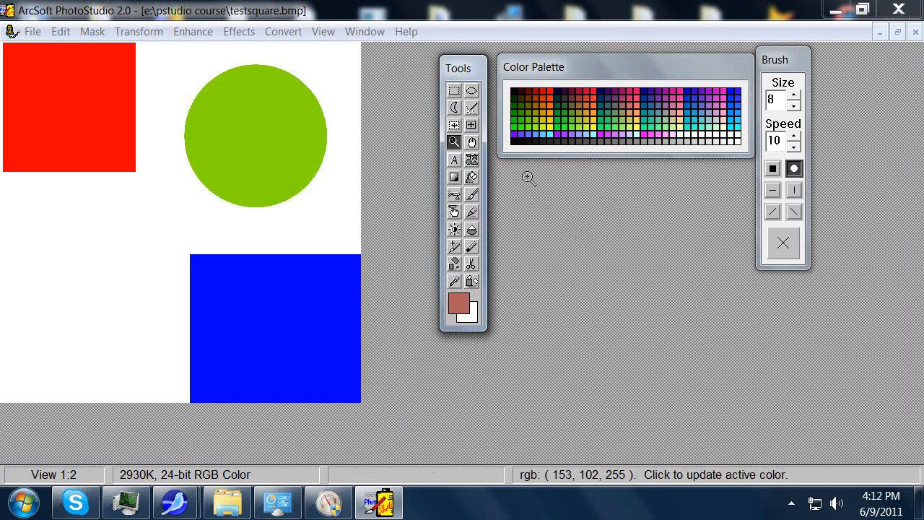
# Paint a freehand handwriting scribble on the white area below the red square with the Pen tool, undoing the first try
pyautogui.click(472, 212)
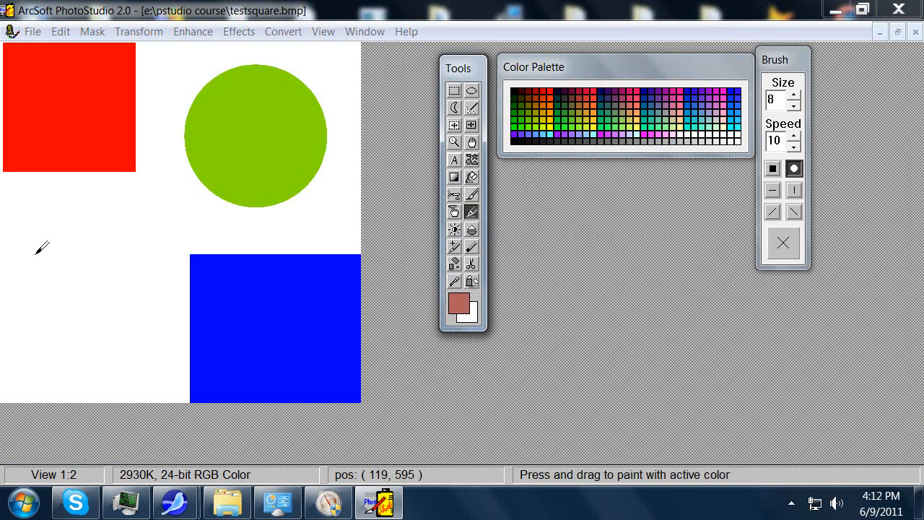
pyautogui.moveTo(22, 265)
pyautogui.mouseDown()
pyautogui.moveTo(47, 248)
pyautogui.moveTo(30, 249)
pyautogui.moveTo(47, 266)
pyautogui.moveTo(57, 253)
pyautogui.moveTo(48, 266)
pyautogui.moveTo(71, 283)
pyautogui.moveTo(86, 267)
pyautogui.moveTo(92, 292)
pyautogui.moveTo(105, 290)
pyautogui.moveTo(111, 266)
pyautogui.moveTo(109, 315)
pyautogui.mouseUp()
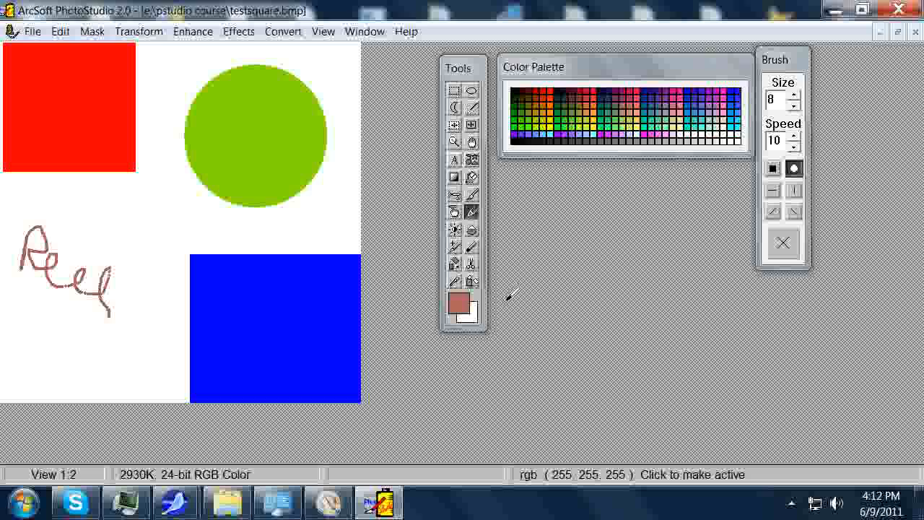
pyautogui.click(60, 31)
pyautogui.click(62, 58)
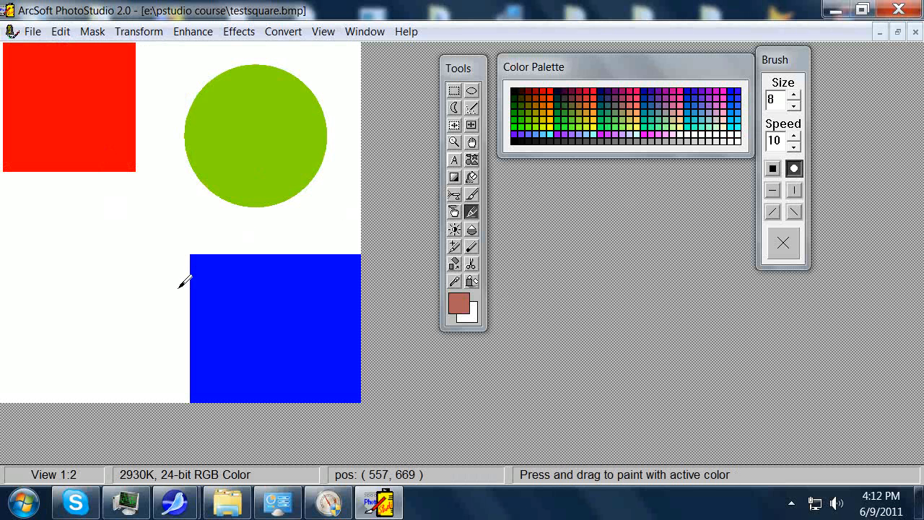
pyautogui.moveTo(32, 246)
pyautogui.mouseDown()
pyautogui.moveTo(46, 220)
pyautogui.moveTo(60, 230)
pyautogui.moveTo(43, 234)
pyautogui.moveTo(56, 260)
pyautogui.moveTo(79, 264)
pyautogui.moveTo(85, 284)
pyautogui.moveTo(98, 288)
pyautogui.moveTo(113, 268)
pyautogui.moveTo(101, 280)
pyautogui.moveTo(108, 308)
pyautogui.mouseUp()
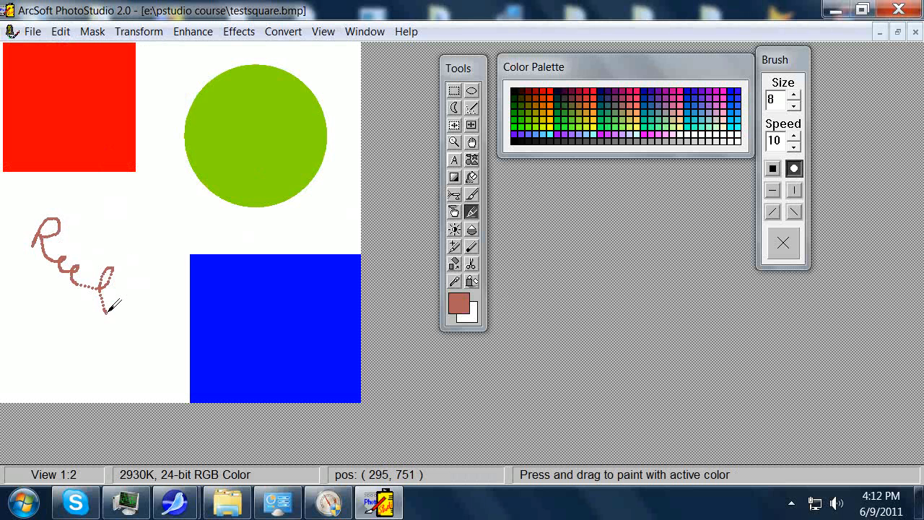
# Paint a straight diagonal line below the scribble and undo it
pyautogui.moveTo(43, 293); pyautogui.dragTo(97, 355)
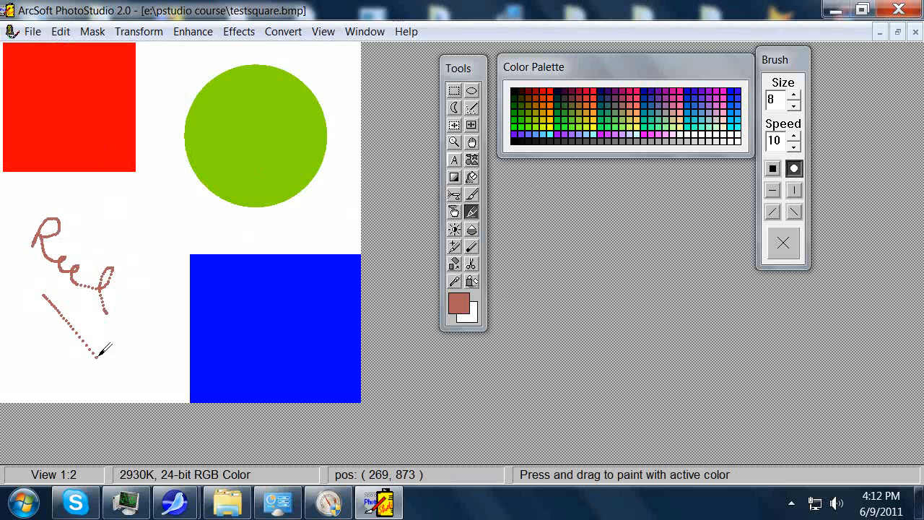
pyautogui.click(60, 32)
pyautogui.click(59, 52)
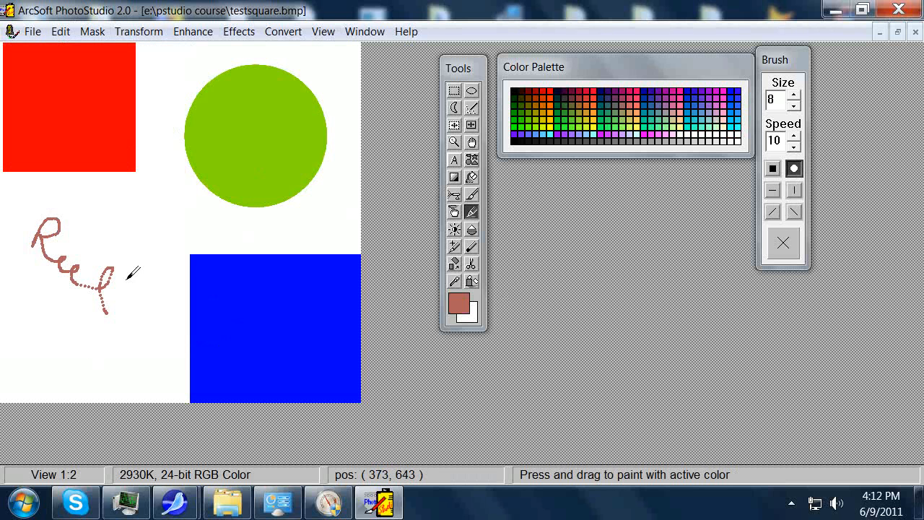
# Switch to the white secondary color and paint over the first letter of the scribble to erase it
pyautogui.click(470, 319)
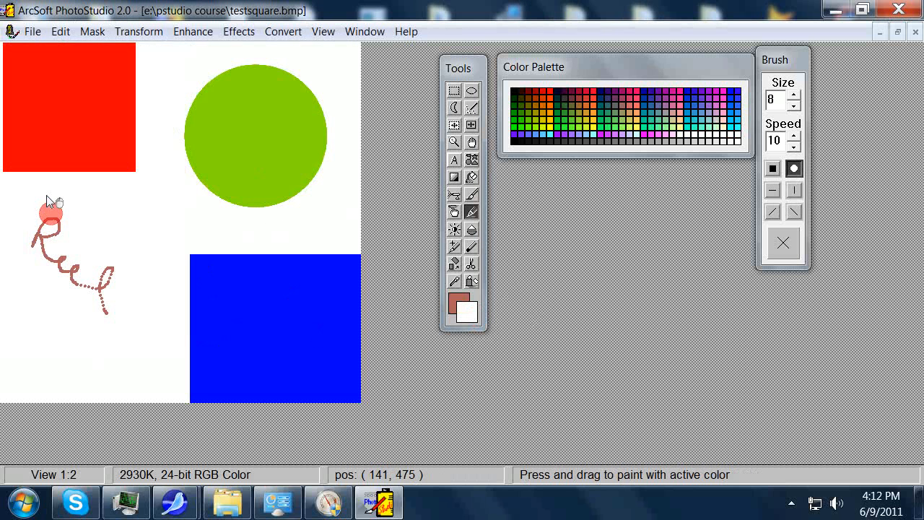
pyautogui.moveTo(43, 216)
pyautogui.mouseDown()
pyautogui.moveTo(39, 243)
pyautogui.moveTo(58, 207)
pyautogui.moveTo(56, 237)
pyautogui.moveTo(67, 216)
pyautogui.moveTo(55, 240)
pyautogui.moveTo(54, 208)
pyautogui.moveTo(39, 242)
pyautogui.mouseUp()
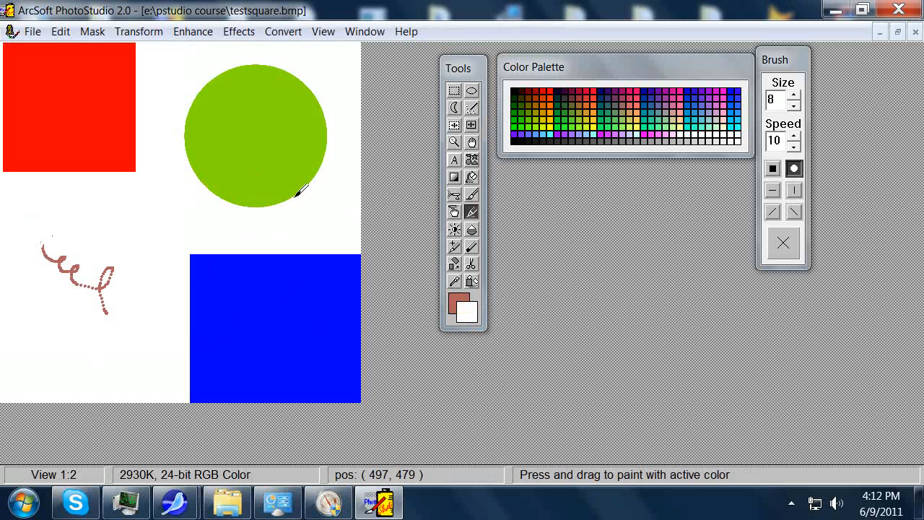
# Move the brush palette below the color palette and paint a short brownish-red line between the red square and the blue square
pyautogui.moveTo(784, 65)
pyautogui.mouseDown()
pyautogui.moveTo(622, 196)
pyautogui.moveTo(567, 190)
pyautogui.mouseUp()
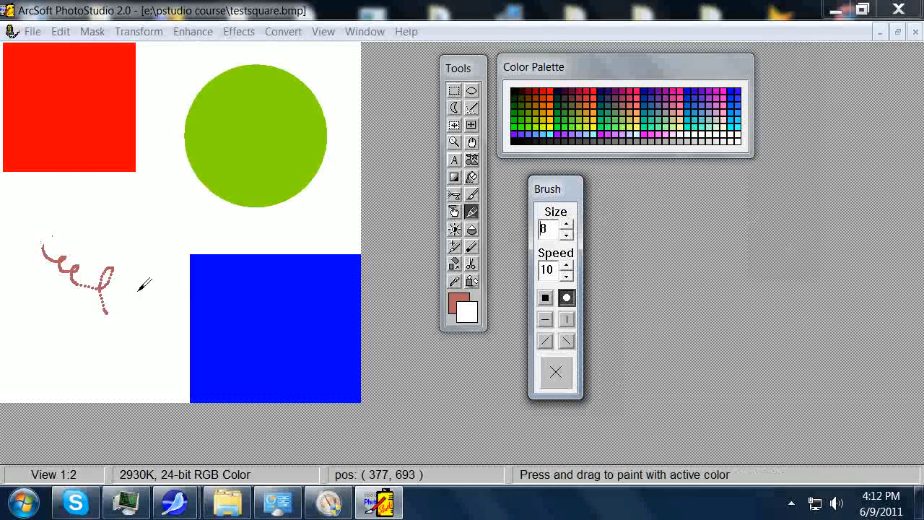
pyautogui.click(458, 295)
pyautogui.moveTo(118, 219); pyautogui.dragTo(147, 222)
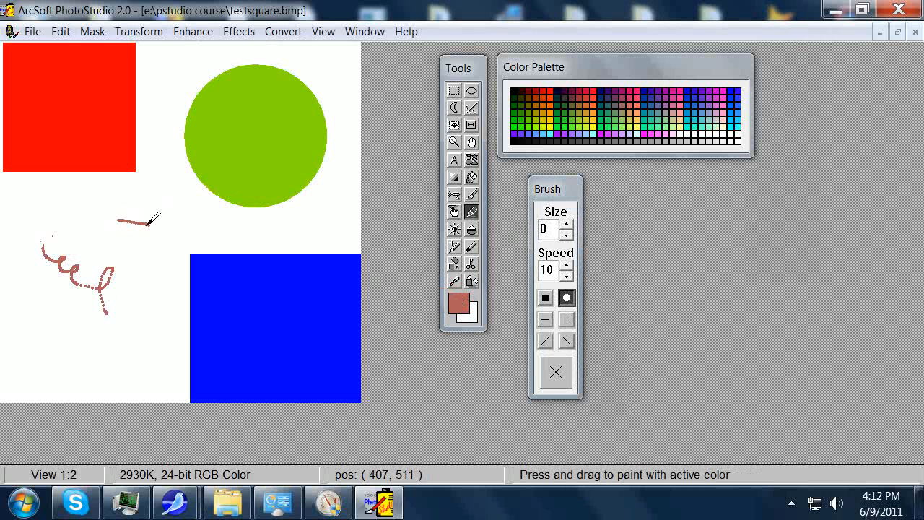
# Set the brush size to 31 and paint over the short line and the remaining scribble in white
pyautogui.click(568, 224)
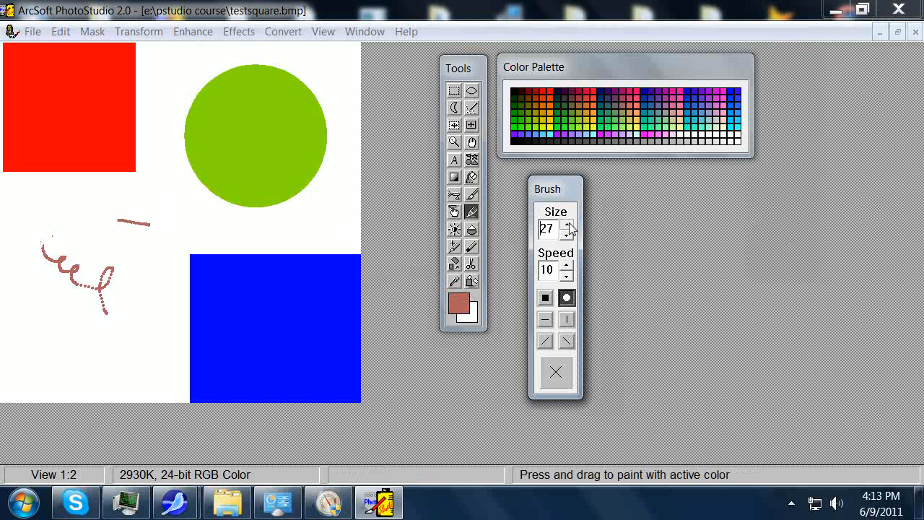
pyautogui.click(470, 316)
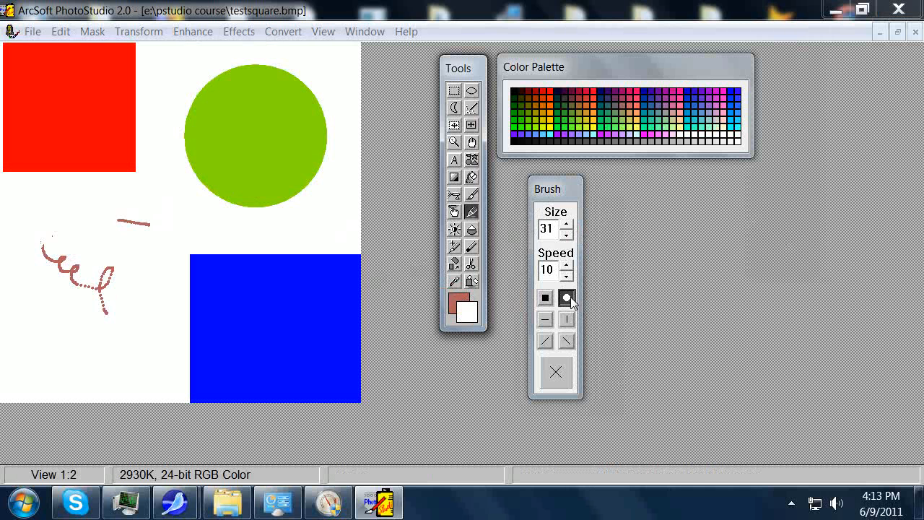
pyautogui.moveTo(124, 210); pyautogui.dragTo(165, 218)
pyautogui.moveTo(43, 244)
pyautogui.mouseDown()
pyautogui.moveTo(109, 277)
pyautogui.moveTo(121, 261)
pyautogui.moveTo(103, 289)
pyautogui.moveTo(152, 310)
pyautogui.mouseUp()
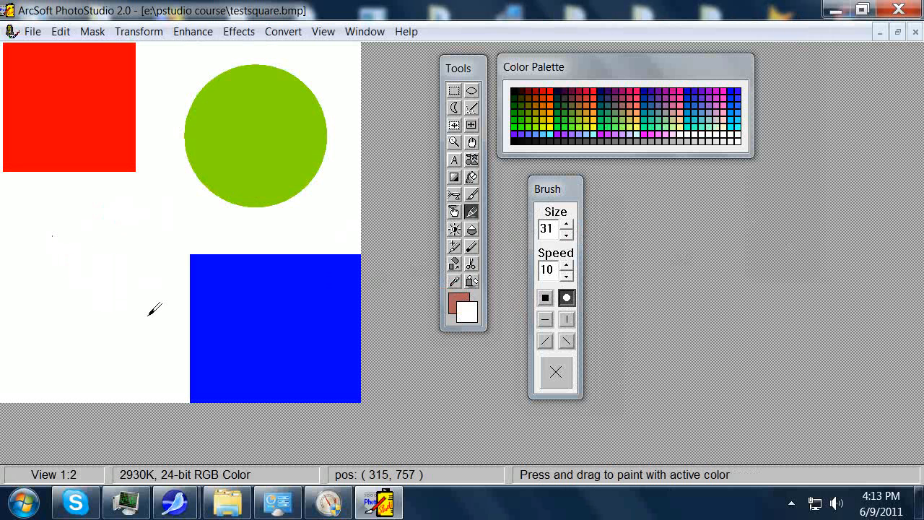
# Set the brush to size 15 with a square tip and paint an L-shaped brownish-red stroke below the red square
pyautogui.click(566, 235)
pyautogui.click(567, 235)
pyautogui.click(566, 235)
pyautogui.click(566, 235)
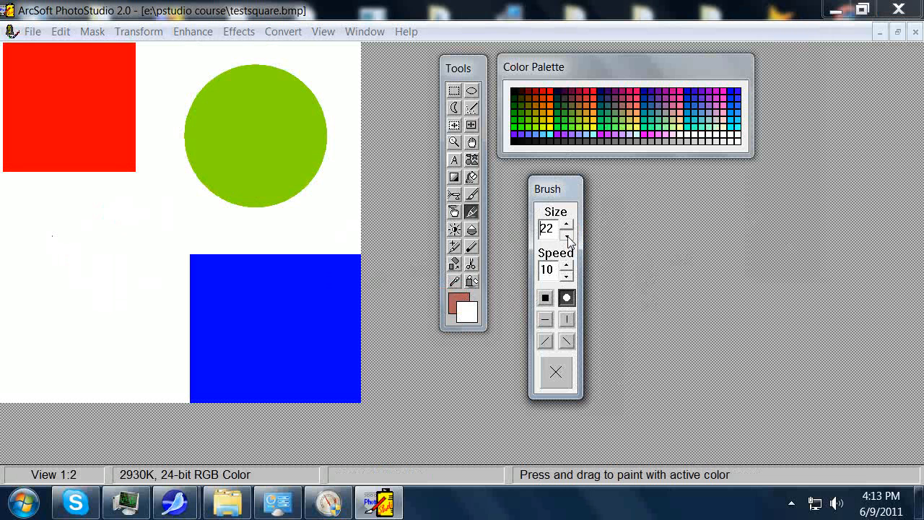
pyautogui.click(546, 298)
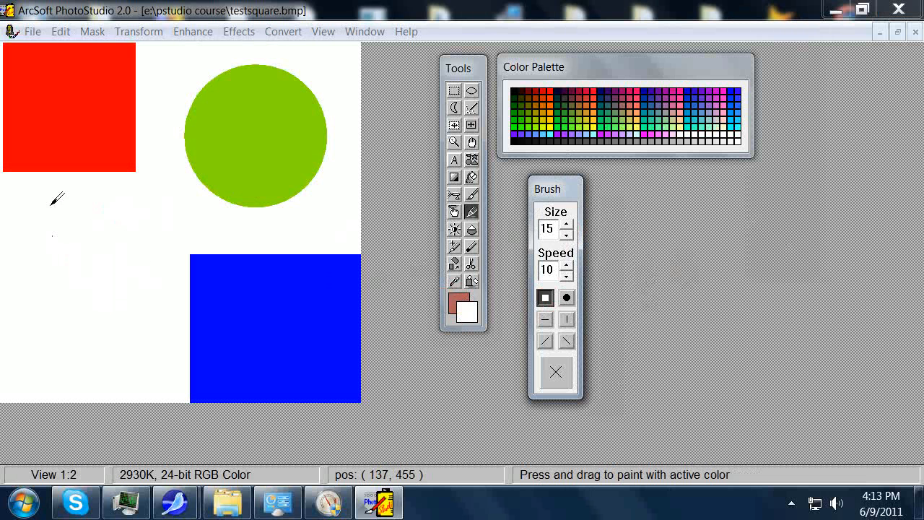
pyautogui.click(455, 301)
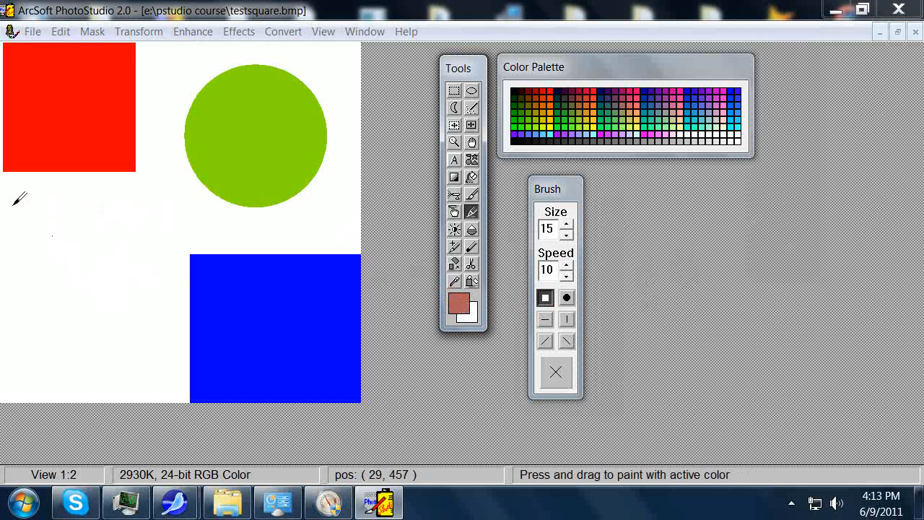
pyautogui.moveTo(21, 200)
pyautogui.mouseDown()
pyautogui.moveTo(16, 258)
pyautogui.moveTo(83, 269)
pyautogui.mouseUp()
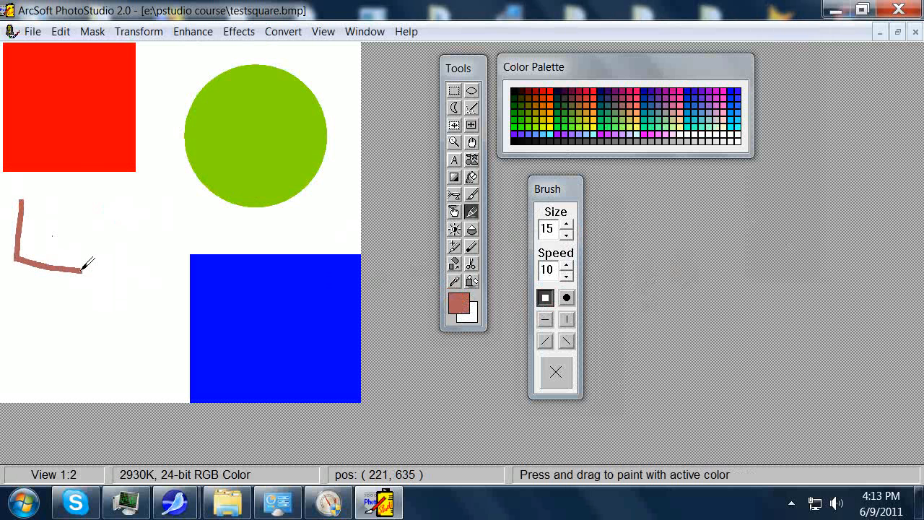
# Paint a brownish-red scribble left of the blue square with the round tip, and another just below the red square with the square tip
pyautogui.click(566, 298)
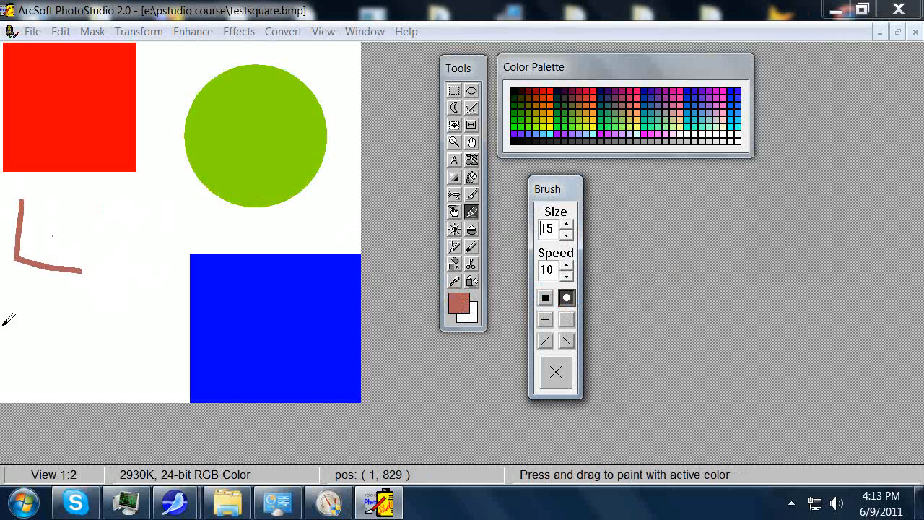
pyautogui.moveTo(23, 298)
pyautogui.mouseDown()
pyautogui.moveTo(120, 306)
pyautogui.moveTo(127, 263)
pyautogui.moveTo(96, 275)
pyautogui.moveTo(104, 343)
pyautogui.moveTo(90, 347)
pyautogui.moveTo(143, 355)
pyautogui.mouseUp()
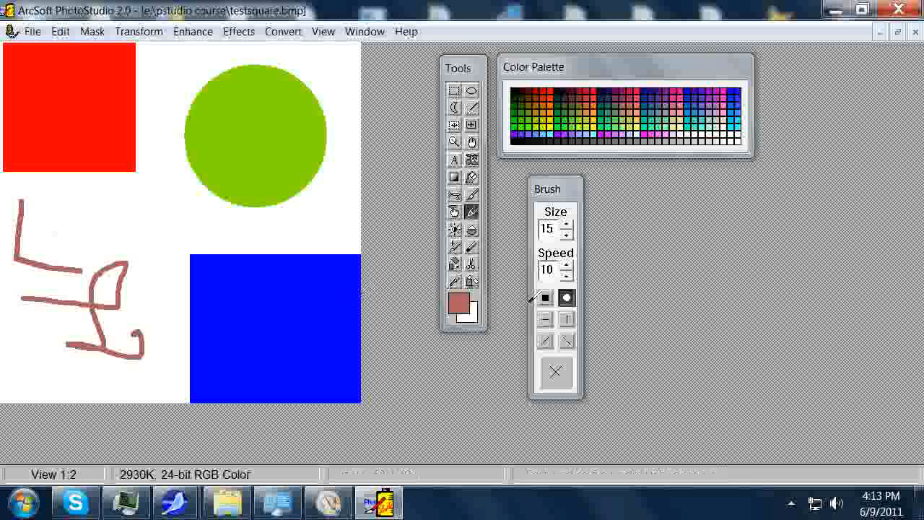
pyautogui.click(545, 297)
pyautogui.moveTo(73, 205)
pyautogui.mouseDown()
pyautogui.moveTo(119, 226)
pyautogui.moveTo(122, 211)
pyautogui.moveTo(154, 236)
pyautogui.moveTo(157, 212)
pyautogui.moveTo(157, 294)
pyautogui.mouseUp()
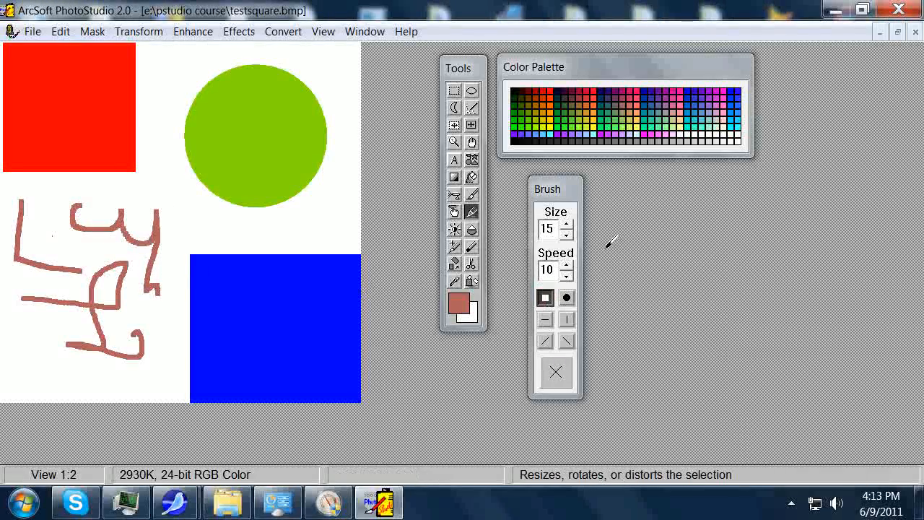
# Switch to the white secondary color with a round tip and paint over the L-shaped stroke and part of the scribble beside it
pyautogui.click(468, 314)
pyautogui.click(567, 297)
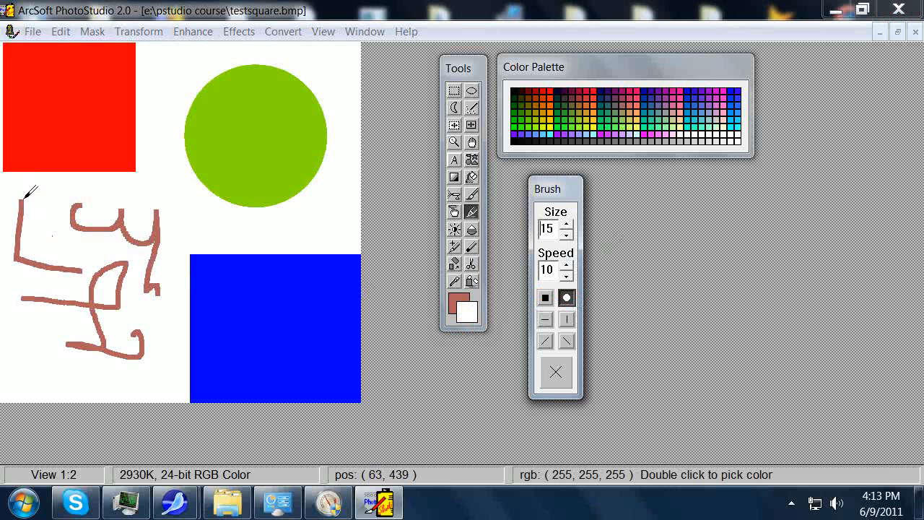
pyautogui.moveTo(24, 200)
pyautogui.mouseDown()
pyautogui.moveTo(20, 238)
pyautogui.moveTo(27, 198)
pyautogui.moveTo(12, 239)
pyautogui.moveTo(18, 230)
pyautogui.moveTo(18, 264)
pyautogui.moveTo(11, 260)
pyautogui.moveTo(81, 270)
pyautogui.moveTo(14, 252)
pyautogui.moveTo(81, 273)
pyautogui.moveTo(22, 257)
pyautogui.moveTo(100, 269)
pyautogui.moveTo(87, 213)
pyautogui.moveTo(71, 211)
pyautogui.moveTo(74, 223)
pyautogui.moveTo(75, 205)
pyautogui.moveTo(88, 227)
pyautogui.mouseUp()
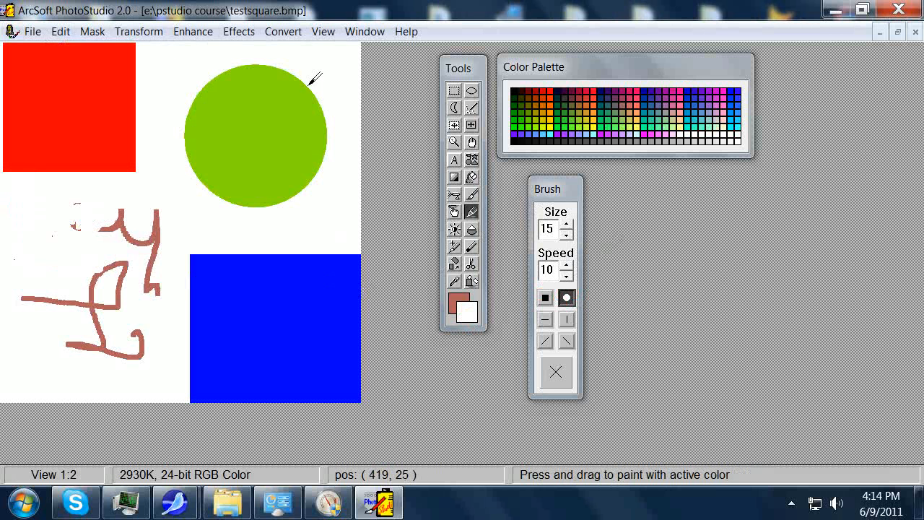
# Set the brush size to 26 and paint over the remaining brownish-red strokes in white
pyautogui.click(567, 225)
pyautogui.click(567, 225)
pyautogui.moveTo(161, 206)
pyautogui.mouseDown()
pyautogui.moveTo(153, 295)
pyautogui.moveTo(163, 268)
pyautogui.moveTo(161, 280)
pyautogui.moveTo(113, 247)
pyautogui.moveTo(120, 235)
pyautogui.moveTo(129, 244)
pyautogui.moveTo(145, 211)
pyautogui.moveTo(151, 228)
pyautogui.moveTo(131, 178)
pyautogui.moveTo(106, 222)
pyautogui.moveTo(82, 226)
pyautogui.moveTo(75, 206)
pyautogui.moveTo(71, 212)
pyautogui.moveTo(71, 225)
pyautogui.moveTo(128, 210)
pyautogui.moveTo(109, 223)
pyautogui.moveTo(108, 270)
pyautogui.moveTo(132, 259)
pyautogui.moveTo(121, 302)
pyautogui.moveTo(120, 274)
pyautogui.moveTo(47, 300)
pyautogui.moveTo(22, 295)
pyautogui.moveTo(66, 311)
pyautogui.moveTo(108, 310)
pyautogui.moveTo(85, 284)
pyautogui.moveTo(103, 299)
pyautogui.moveTo(86, 307)
pyautogui.moveTo(63, 298)
pyautogui.moveTo(99, 315)
pyautogui.mouseUp()
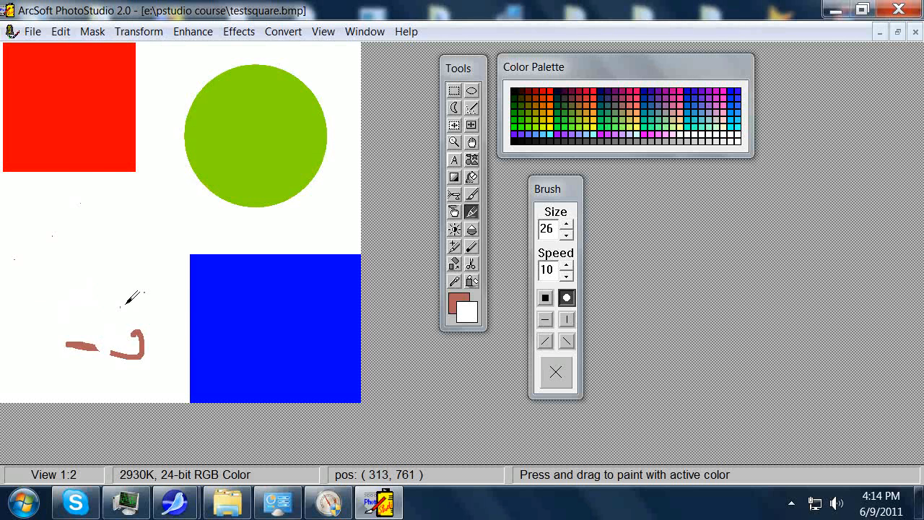
pyautogui.moveTo(150, 288)
pyautogui.mouseDown()
pyautogui.moveTo(126, 329)
pyautogui.moveTo(137, 359)
pyautogui.moveTo(67, 344)
pyautogui.moveTo(113, 355)
pyautogui.mouseUp()
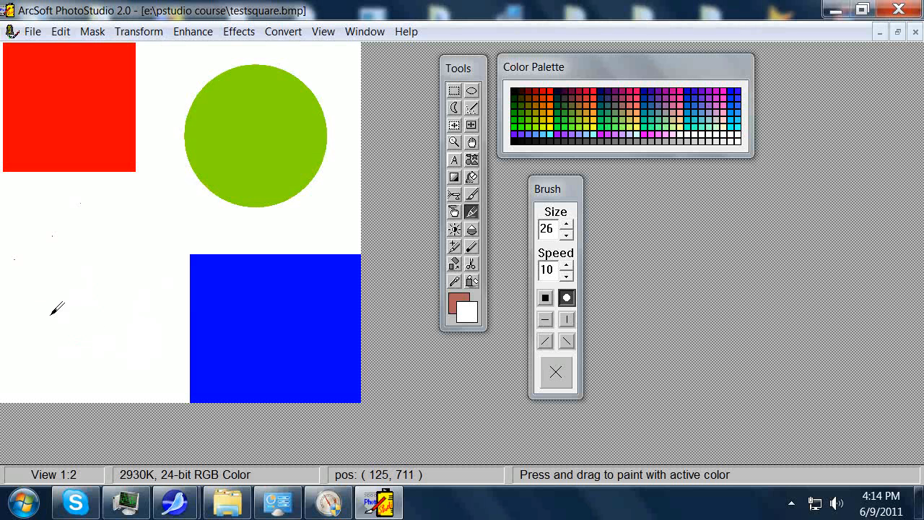
# Make a rectangular selection in the white area below the red square and change the secondary color from white to dark green
pyautogui.click(455, 91)
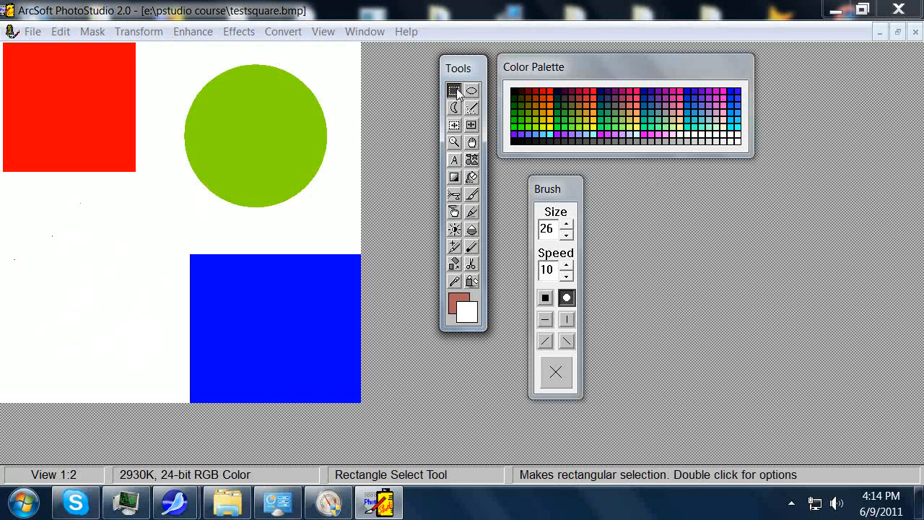
pyautogui.moveTo(25, 225); pyautogui.dragTo(163, 367)
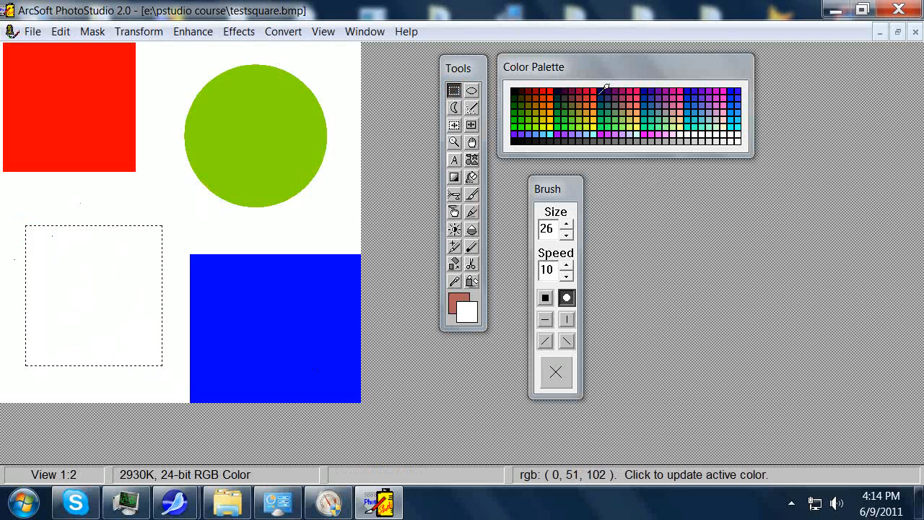
pyautogui.click(569, 103)
pyautogui.moveTo(99, 265)
pyautogui.mouseDown()
pyautogui.moveTo(106, 292)
pyautogui.moveTo(109, 278)
pyautogui.mouseUp()
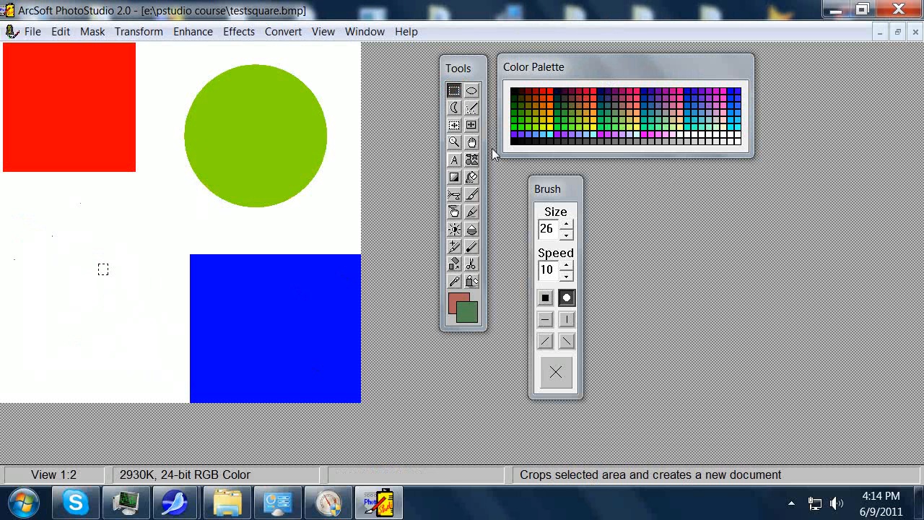
# Activate the paint tool and remove the small selection from the image
pyautogui.click(471, 212)
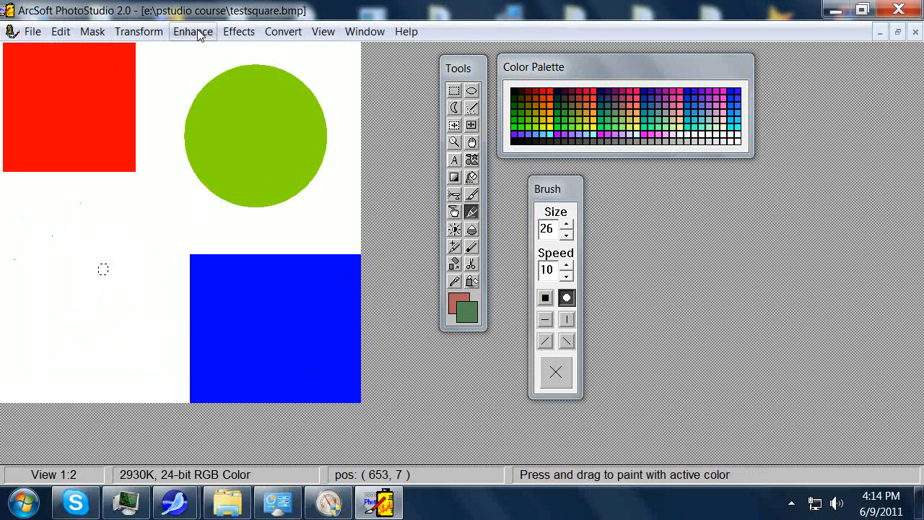
pyautogui.click(92, 31)
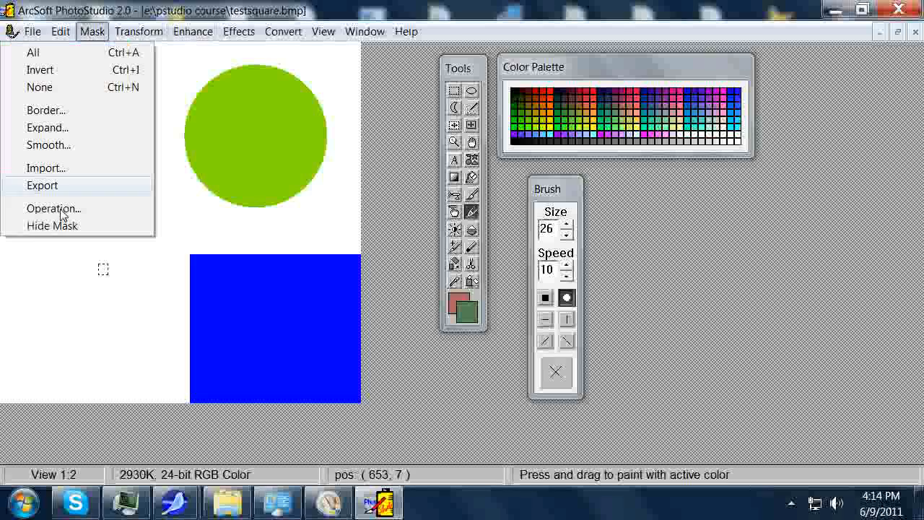
pyautogui.click(41, 71)
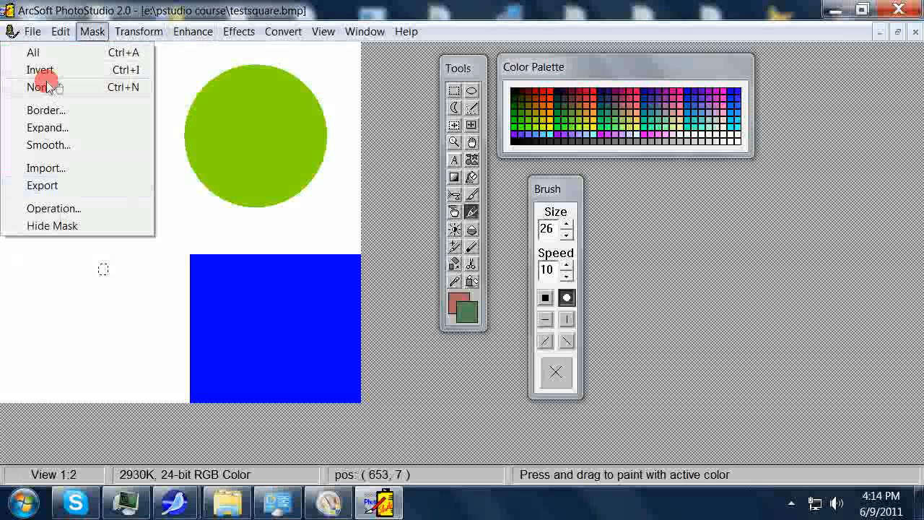
# Select a large rectangle in the white area left of the blue square and paint a dark green scribble inside it
pyautogui.click(455, 91)
pyautogui.moveTo(28, 220); pyautogui.dragTo(170, 384)
pyautogui.click(174, 392)
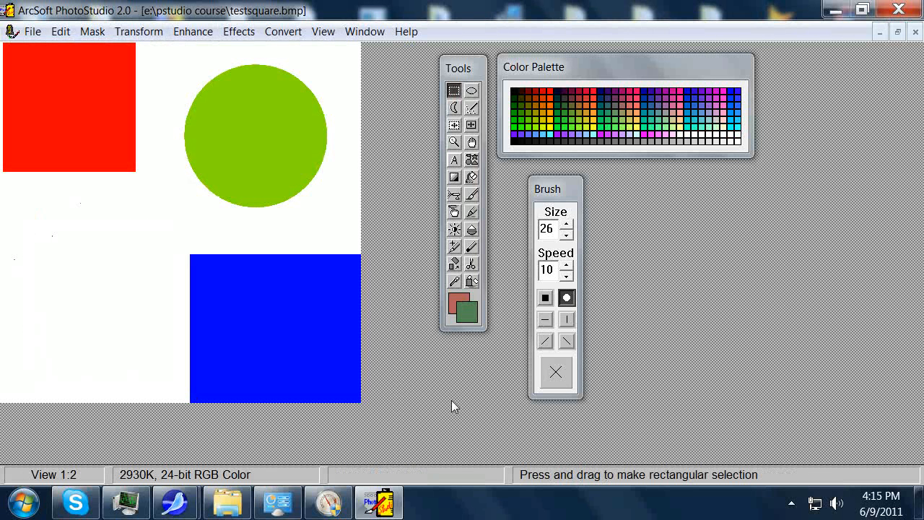
pyautogui.click(472, 211)
pyautogui.click(72, 274)
pyautogui.moveTo(71, 274)
pyautogui.mouseDown()
pyautogui.moveTo(101, 261)
pyautogui.moveTo(126, 298)
pyautogui.moveTo(107, 330)
pyautogui.moveTo(88, 313)
pyautogui.moveTo(90, 300)
pyautogui.moveTo(80, 311)
pyautogui.moveTo(90, 333)
pyautogui.moveTo(146, 353)
pyautogui.moveTo(158, 319)
pyautogui.moveTo(150, 264)
pyautogui.moveTo(120, 267)
pyautogui.moveTo(114, 249)
pyautogui.moveTo(88, 240)
pyautogui.moveTo(78, 258)
pyautogui.moveTo(70, 252)
pyautogui.moveTo(58, 313)
pyautogui.moveTo(80, 319)
pyautogui.moveTo(67, 334)
pyautogui.moveTo(92, 356)
pyautogui.moveTo(104, 345)
pyautogui.moveTo(117, 363)
pyautogui.moveTo(135, 356)
pyautogui.moveTo(155, 368)
pyautogui.moveTo(166, 346)
pyautogui.mouseUp()
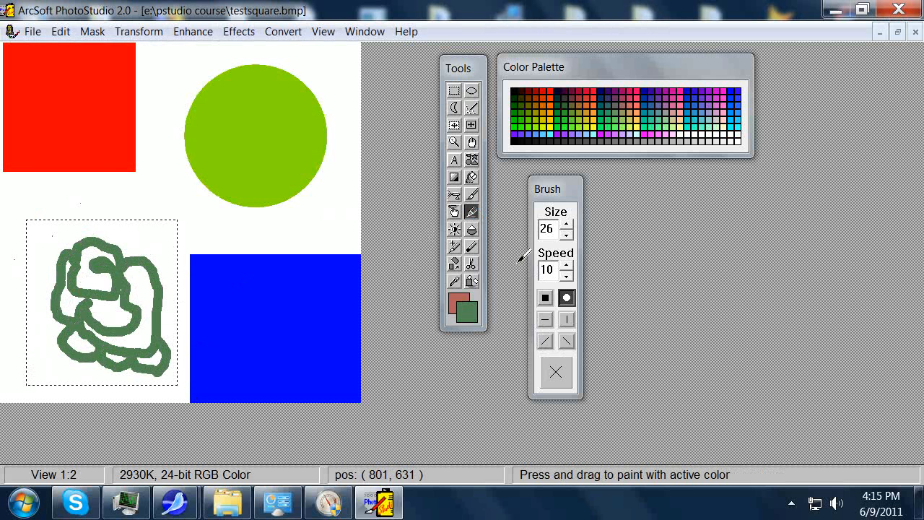
# Discard the selected green scribble with the Trash Can tool and undo the discard, doing this twice
pyautogui.click(473, 281)
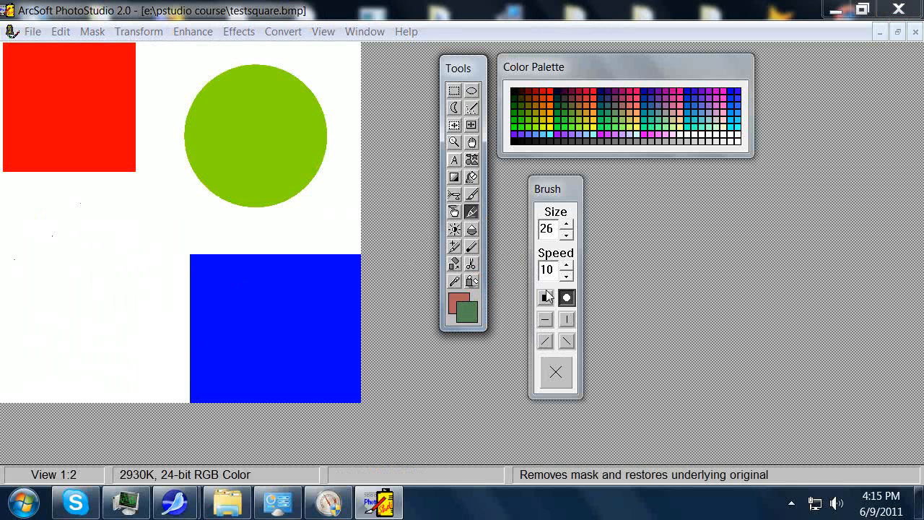
pyautogui.click(455, 88)
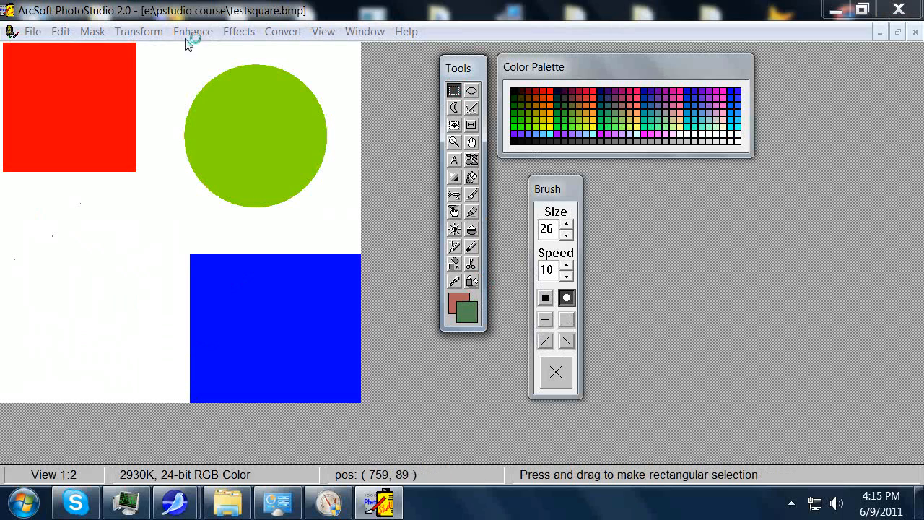
pyautogui.click(61, 32)
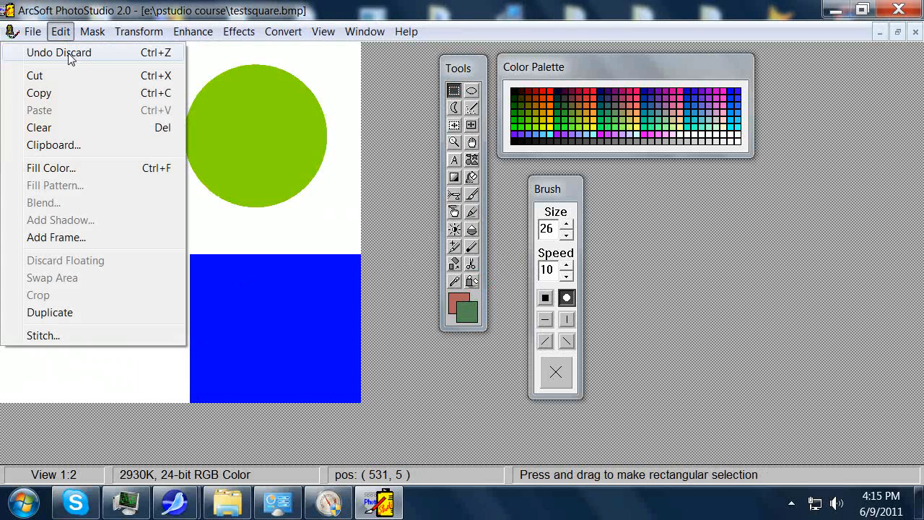
pyautogui.click(65, 53)
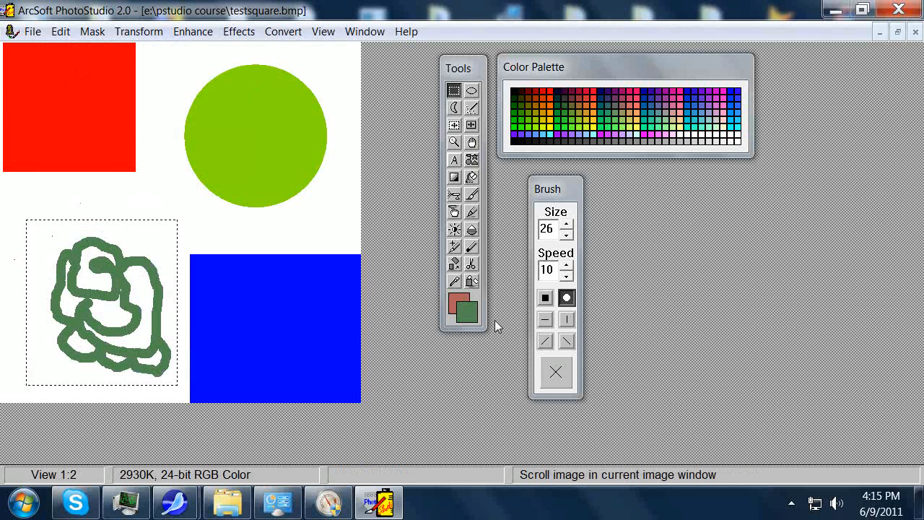
pyautogui.click(471, 280)
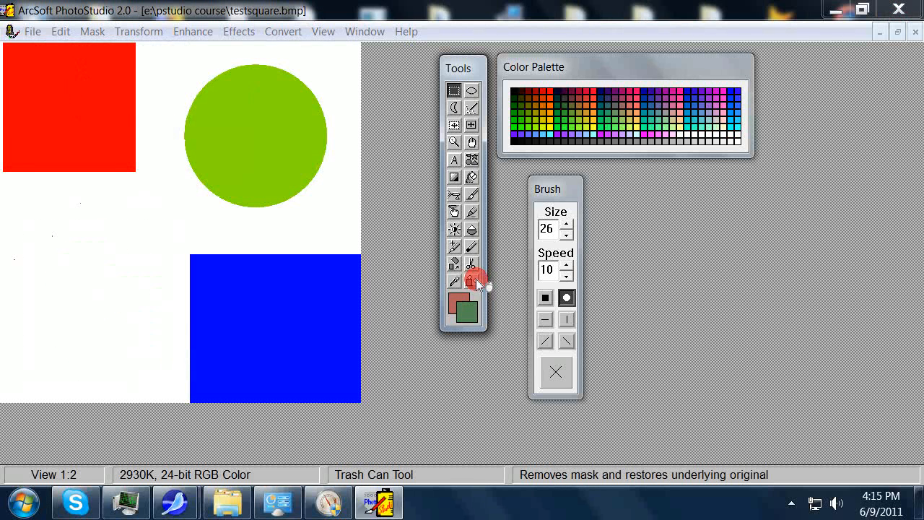
pyautogui.click(61, 31)
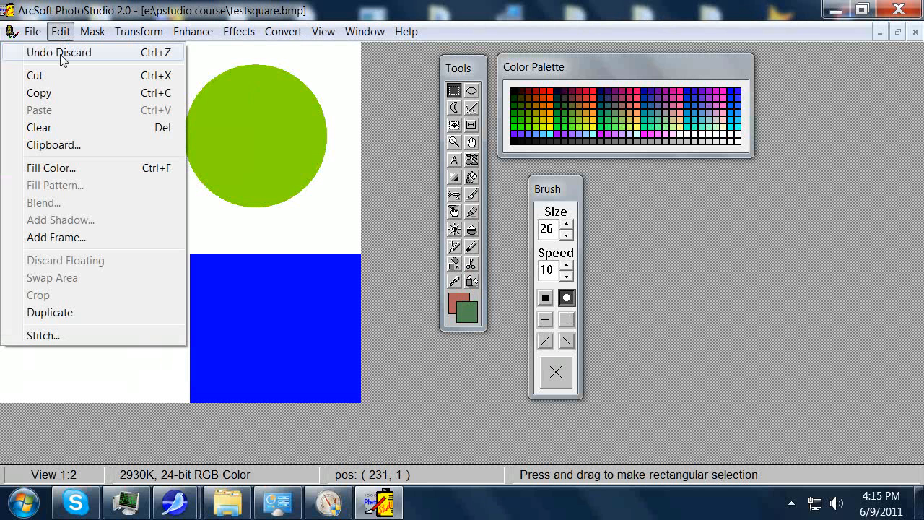
pyautogui.click(60, 53)
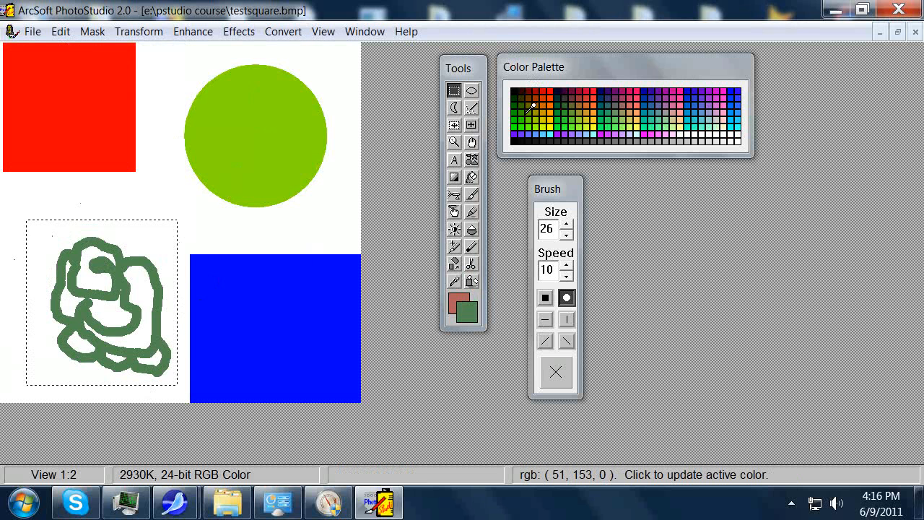
# Replace the current selection with a new rectangular selection enclosing the whole green scribble
pyautogui.moveTo(96, 292)
pyautogui.mouseDown()
pyautogui.moveTo(254, 115)
pyautogui.moveTo(315, 85)
pyautogui.moveTo(150, 260)
pyautogui.mouseUp()
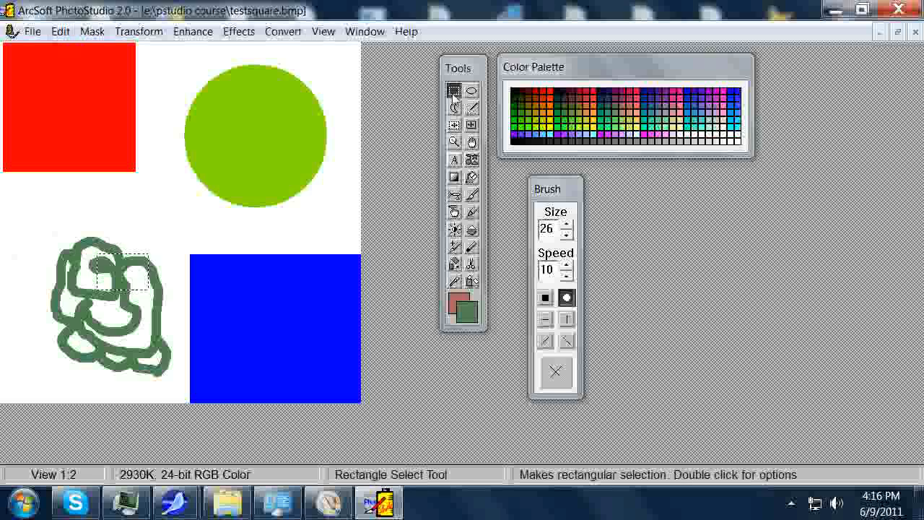
pyautogui.click(396, 134)
pyautogui.moveTo(31, 209); pyautogui.dragTo(187, 385)
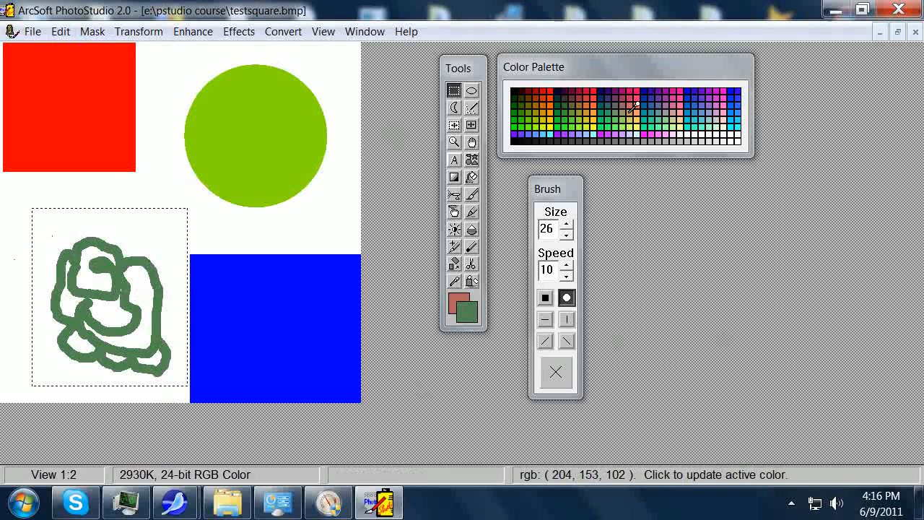
# Set the secondary color to white, fill over the green scribble inside the selection, and remove the selection
pyautogui.rightClick(737, 138)
pyautogui.click(472, 177)
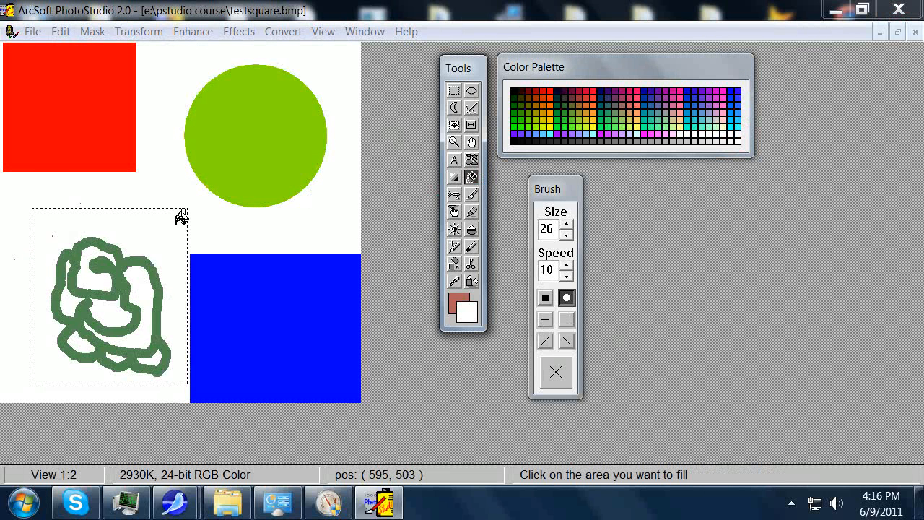
pyautogui.rightClick(94, 240)
pyautogui.click(91, 32)
pyautogui.click(42, 88)
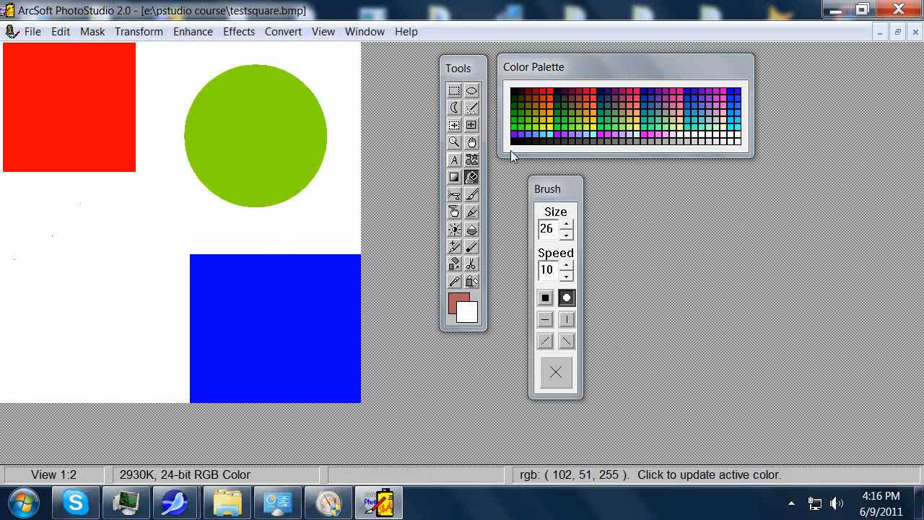
# Examine the edge of the green circle up close with the Zoom tool, up to an 8:1 view
pyautogui.click(453, 141)
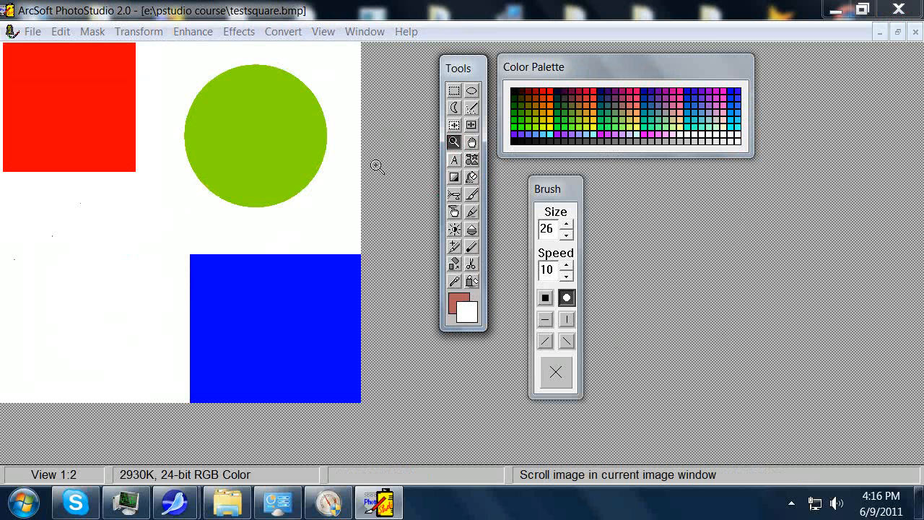
pyautogui.click(204, 90)
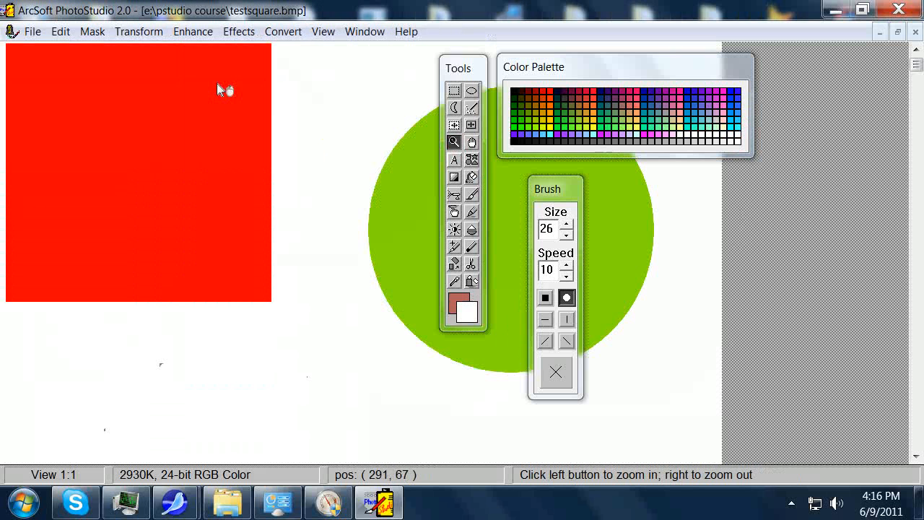
pyautogui.click(376, 215)
pyautogui.click(464, 380)
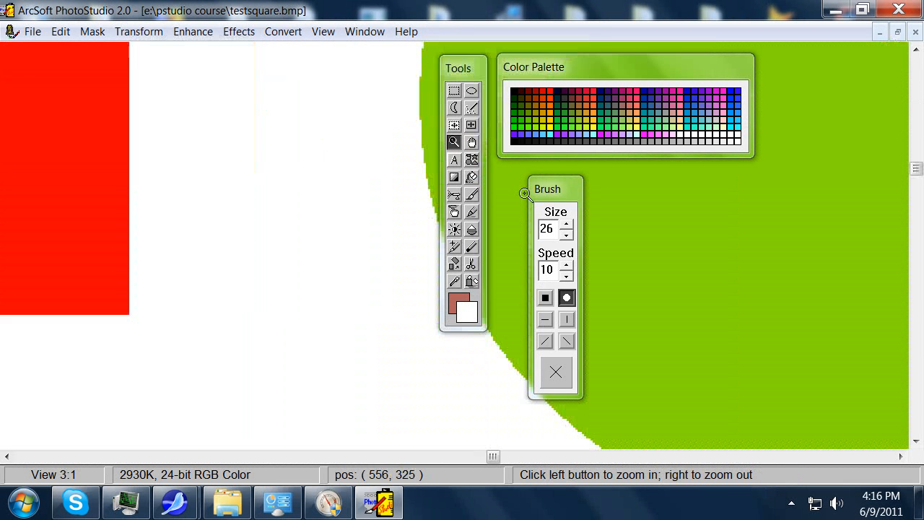
pyautogui.click(591, 433)
pyautogui.click(394, 194)
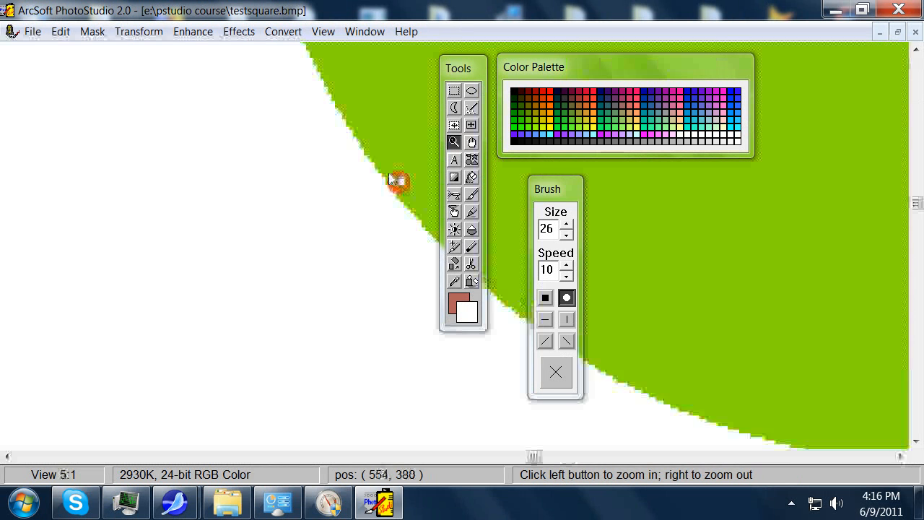
pyautogui.click(389, 165)
pyautogui.click(402, 144)
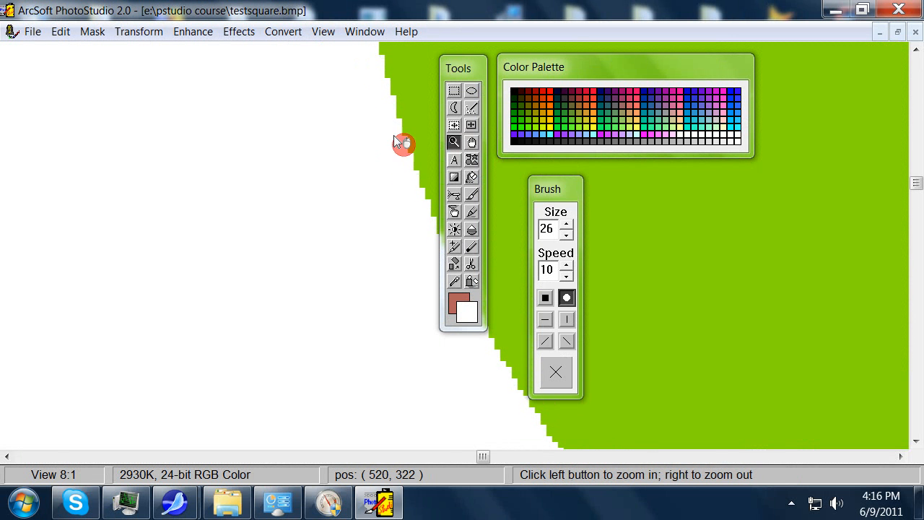
# Zoom out from the green circle's edge until the whole test image shows at a 1:2 view
pyautogui.rightClick(411, 138)
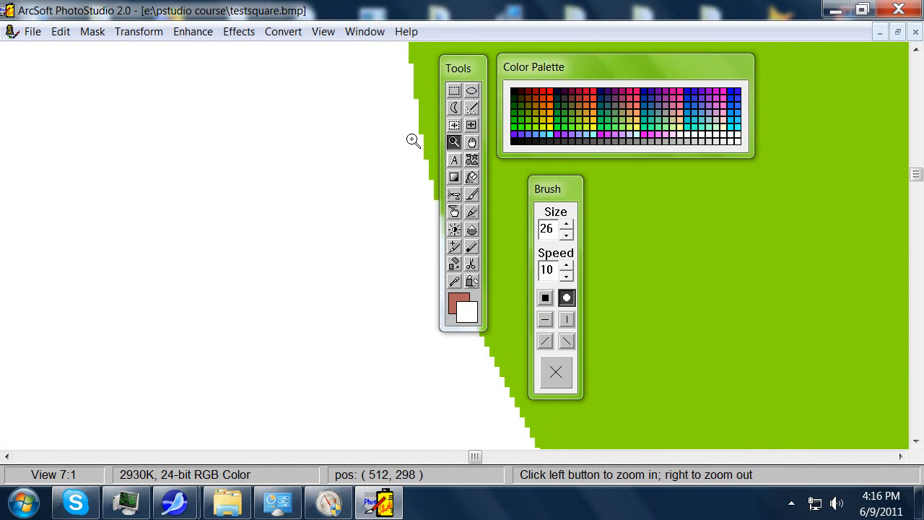
pyautogui.rightClick(409, 139)
pyautogui.rightClick(512, 420)
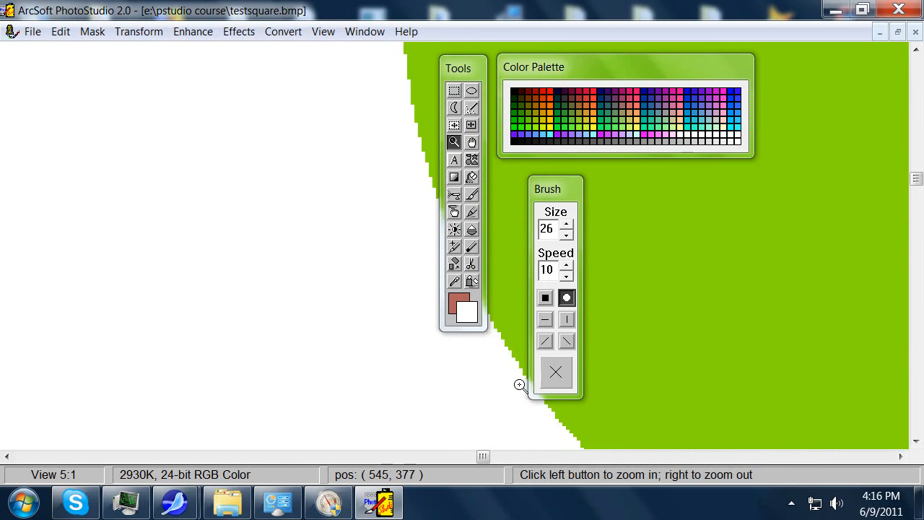
pyautogui.rightClick(511, 354)
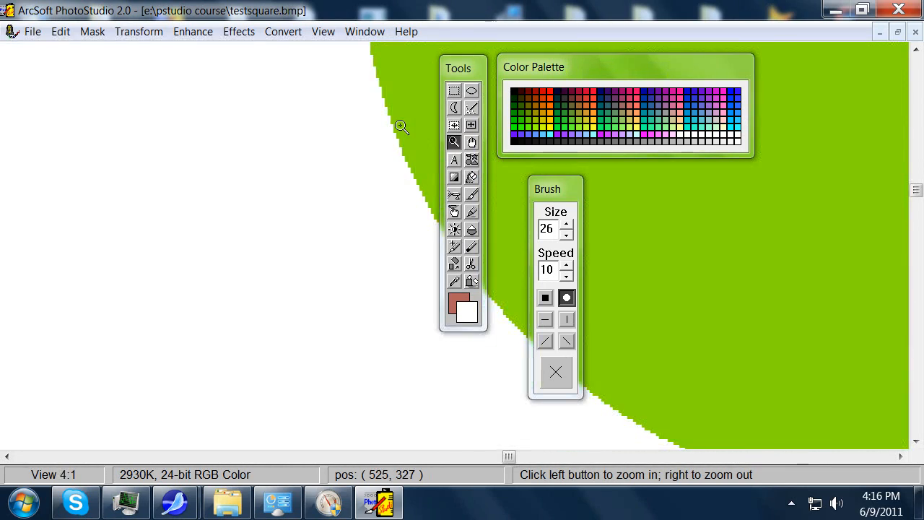
pyautogui.rightClick(401, 126)
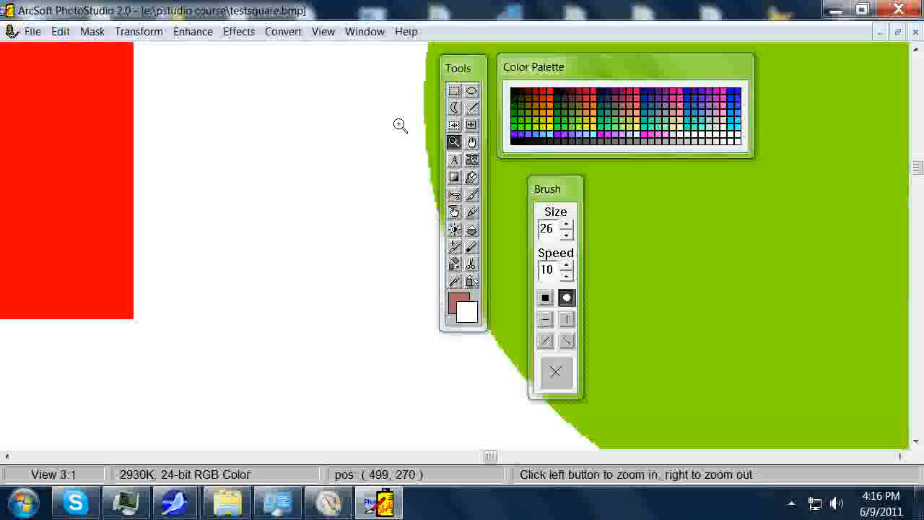
pyautogui.rightClick(425, 128)
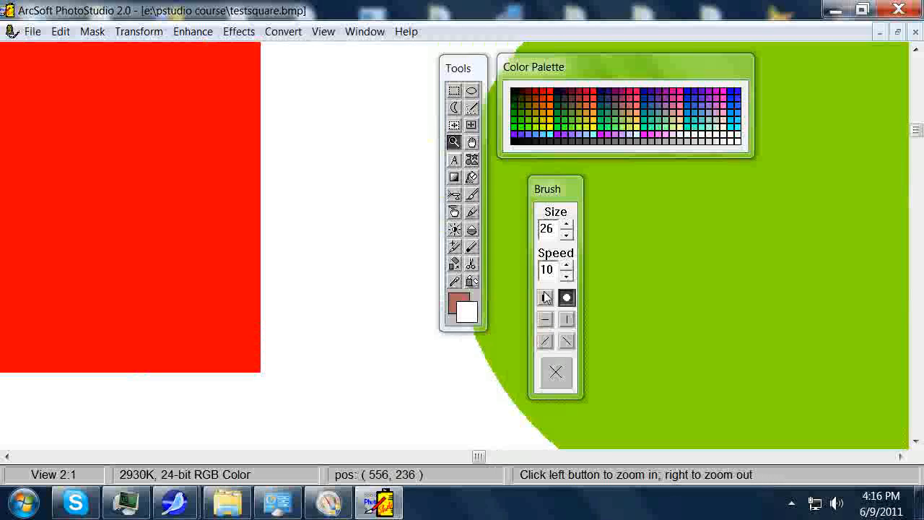
pyautogui.rightClick(512, 398)
pyautogui.rightClick(368, 186)
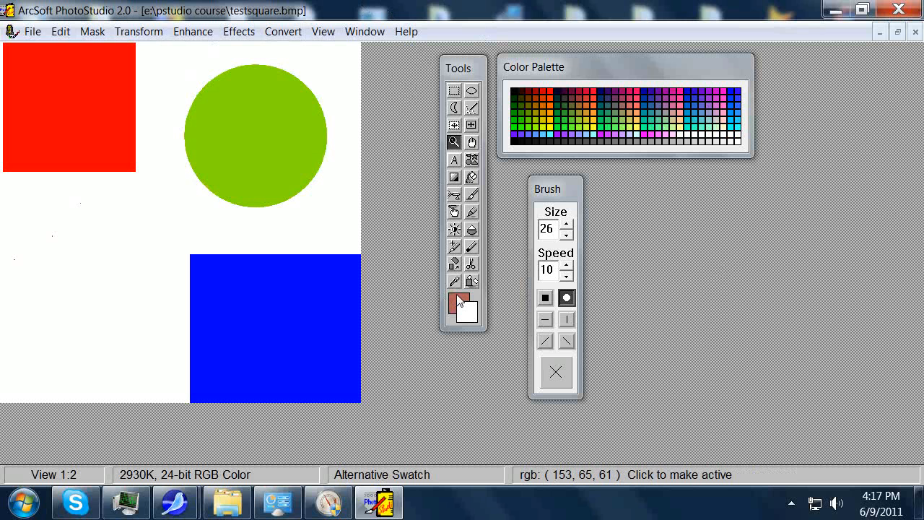
# Move the Brush and Color palettes away from the Tools palette and bring up testsquare.jpg maximized in place of testsquare.bmp
pyautogui.moveTo(567, 189)
pyautogui.mouseDown()
pyautogui.moveTo(879, 144)
pyautogui.moveTo(843, 67)
pyautogui.mouseUp()
pyautogui.moveTo(634, 65); pyautogui.dragTo(656, 129)
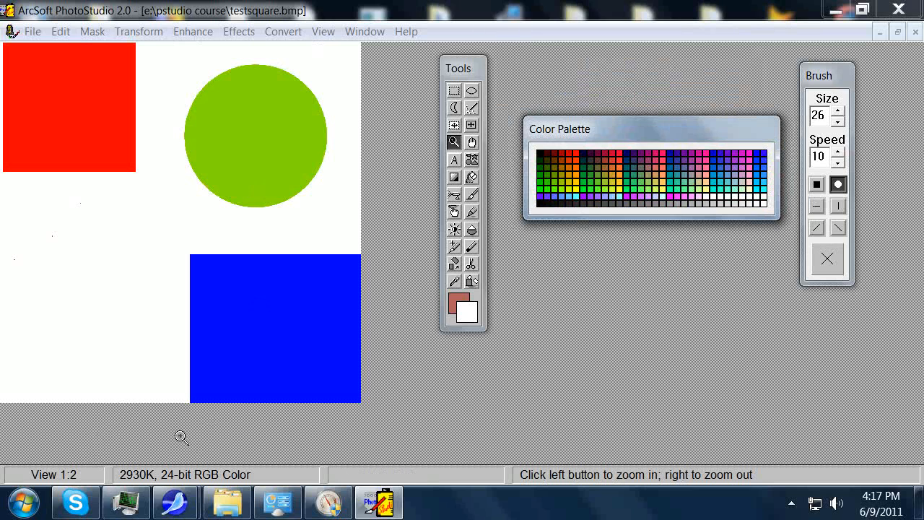
pyautogui.click(897, 31)
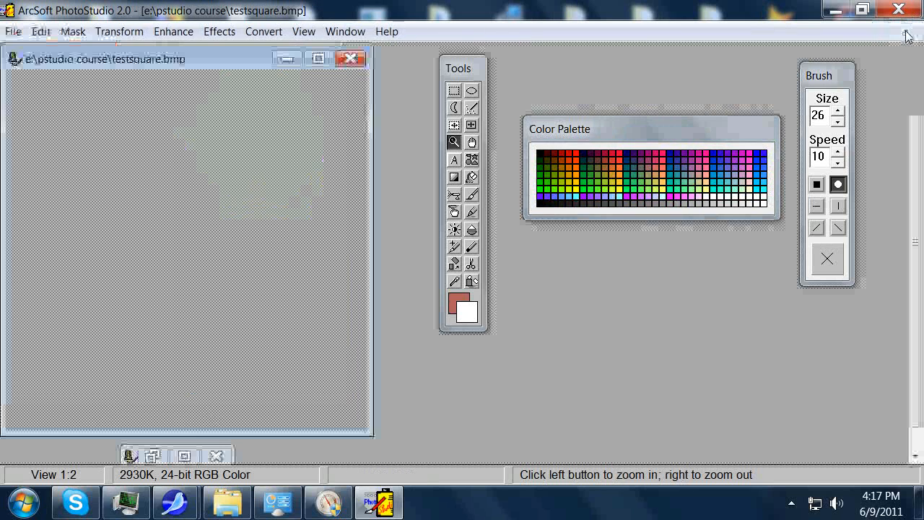
pyautogui.click(185, 456)
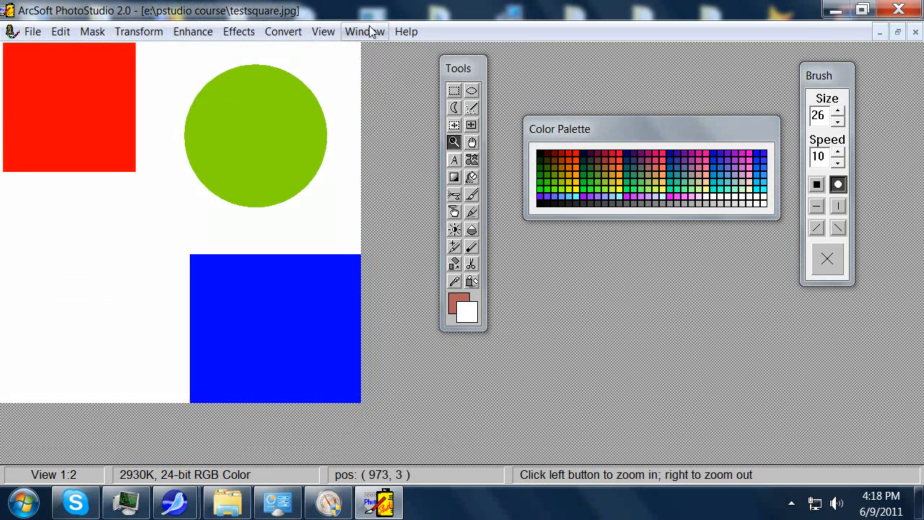
# Check the image information of testsquare.jpg, including its dimensions, resolution and data size
pyautogui.click(323, 31)
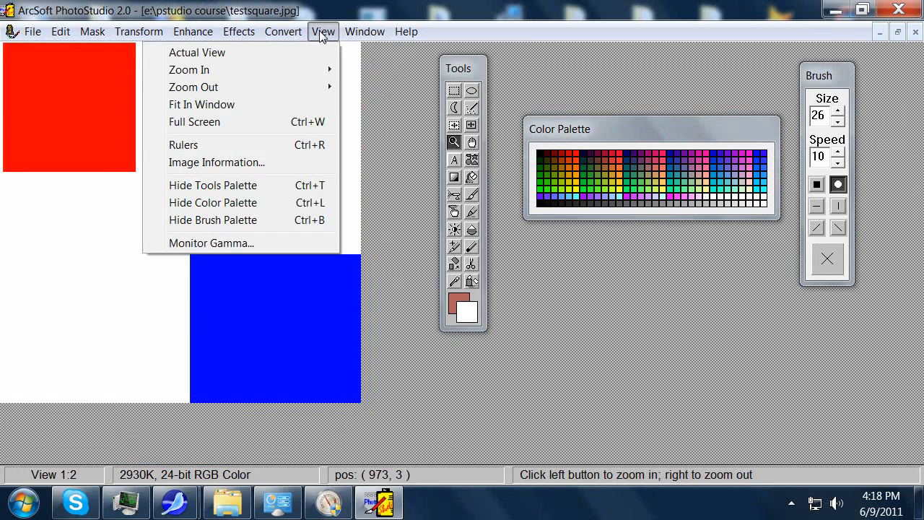
pyautogui.click(235, 160)
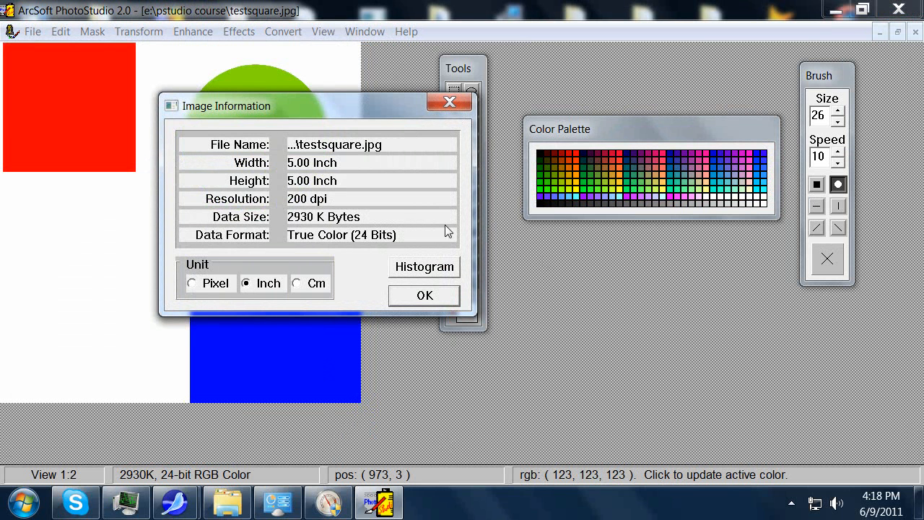
pyautogui.click(424, 297)
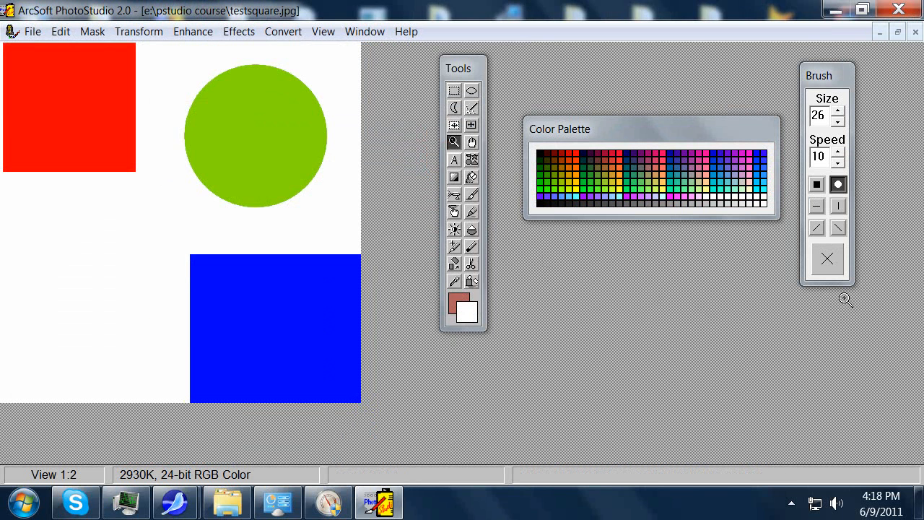
# Restore testsquare.jpg to a floating window, move the Tools palette off the images, and place the window partly over testsquare.bmp
pyautogui.click(897, 32)
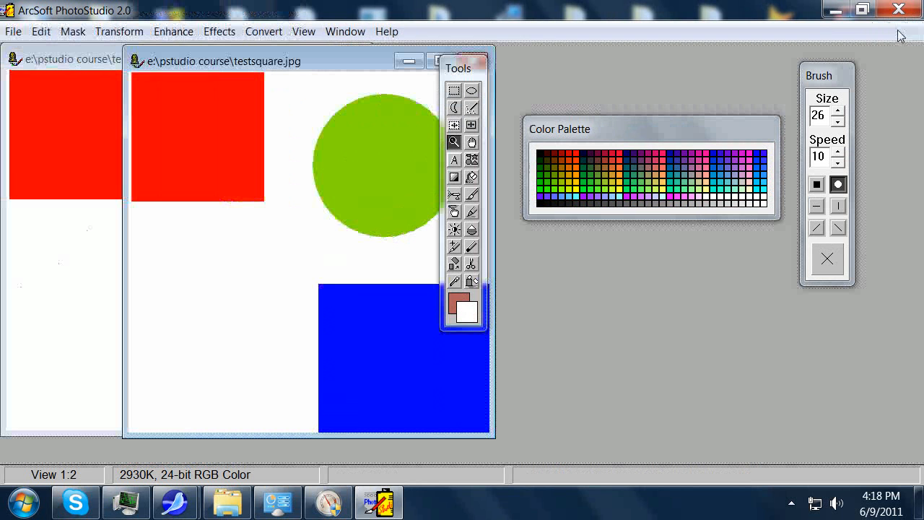
pyautogui.moveTo(455, 68); pyautogui.dragTo(881, 244)
pyautogui.moveTo(327, 58); pyautogui.dragTo(220, 111)
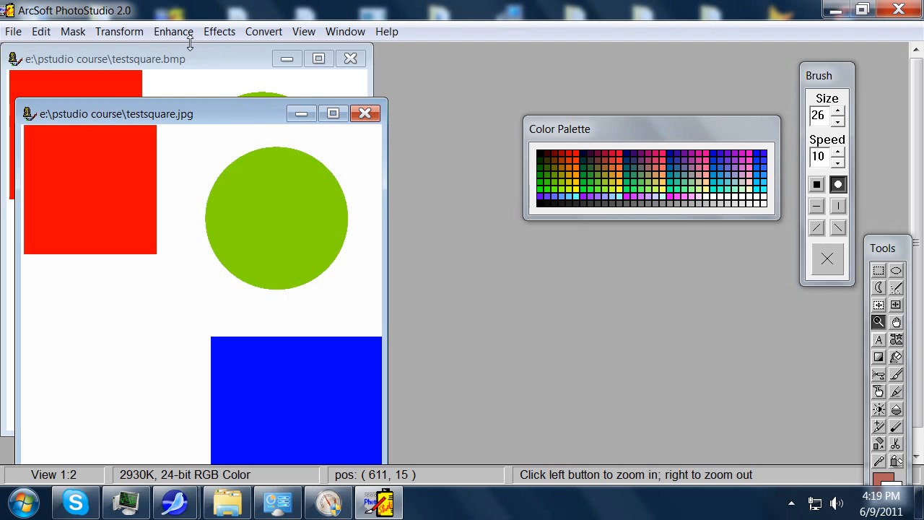
pyautogui.moveTo(280, 103); pyautogui.dragTo(423, 61)
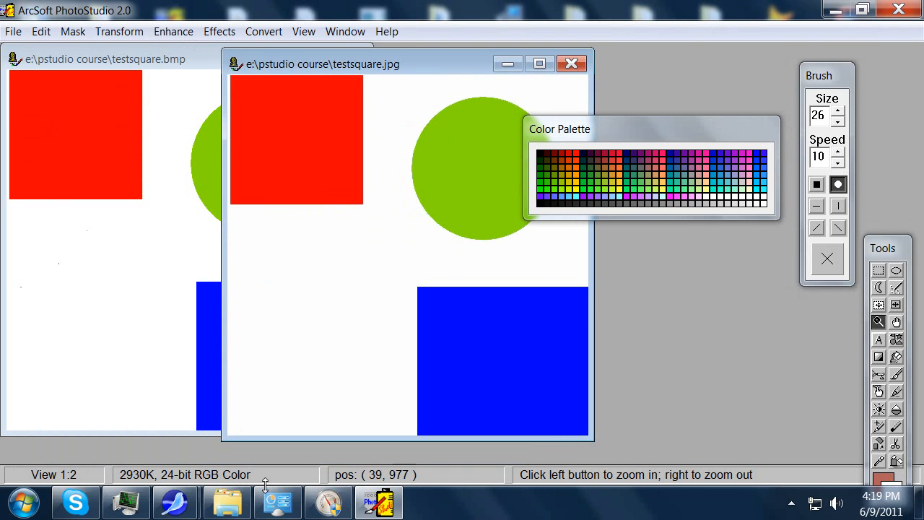
# Switch to Windows Explorer and check the size on disk of testsquare.bmp in its file properties
pyautogui.click(227, 502)
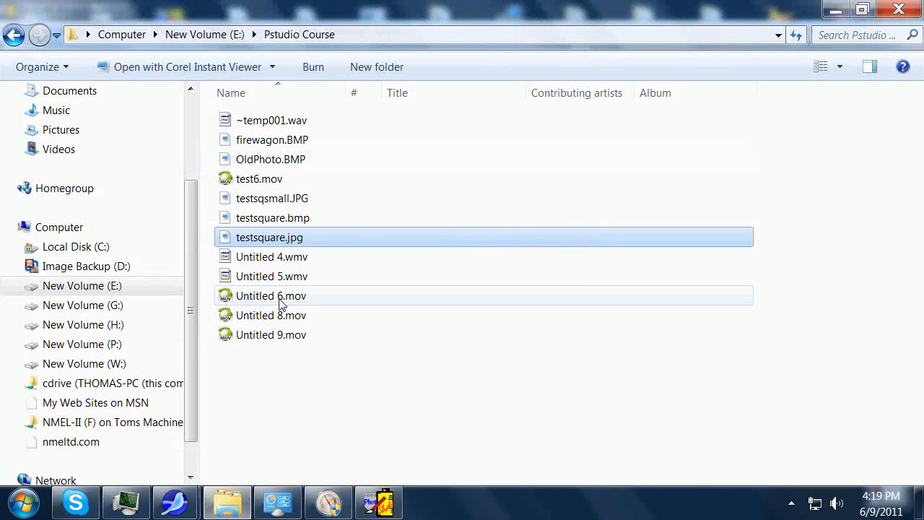
pyautogui.rightClick(273, 221)
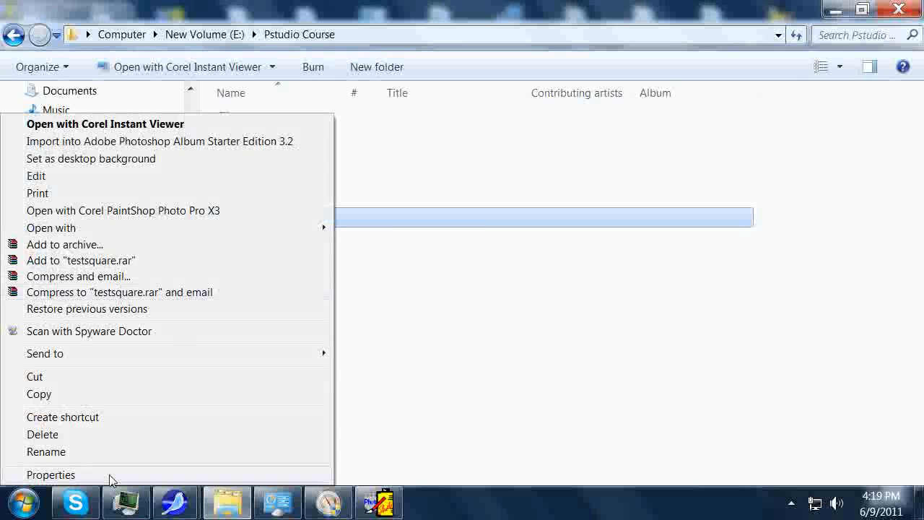
pyautogui.click(62, 473)
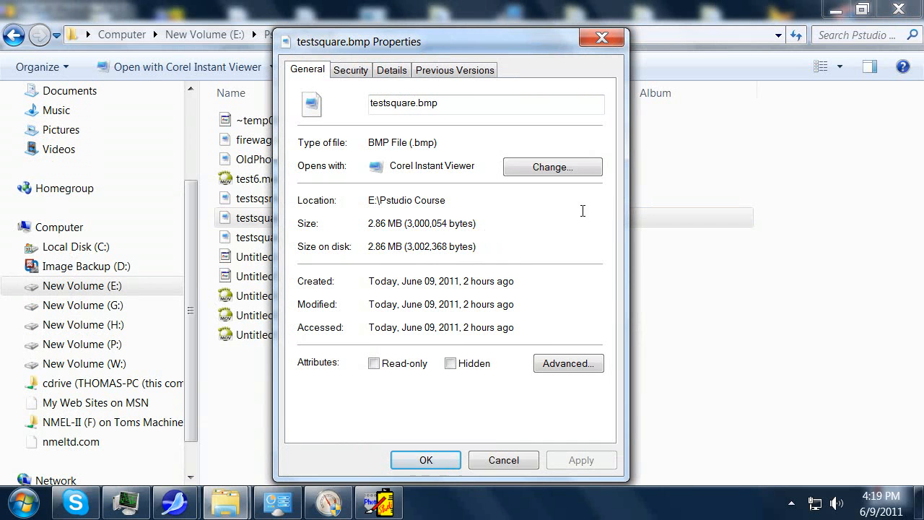
pyautogui.click(503, 459)
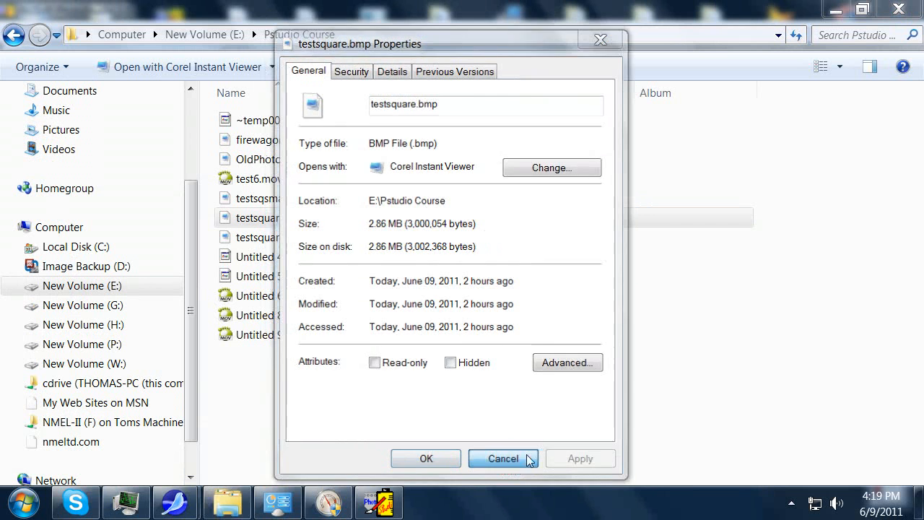
# Check the size on disk of testsquare.jpg in its file properties, and return to ArcSoft PhotoStudio
pyautogui.rightClick(278, 237)
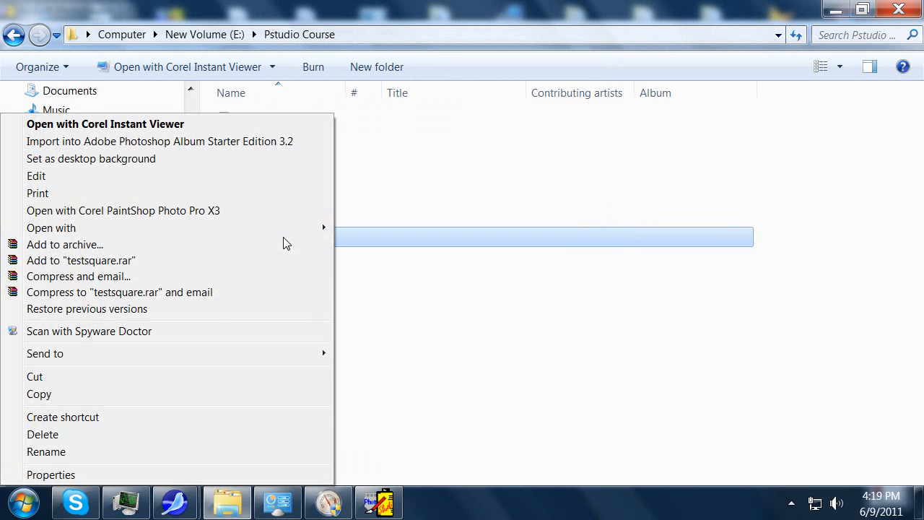
pyautogui.click(51, 475)
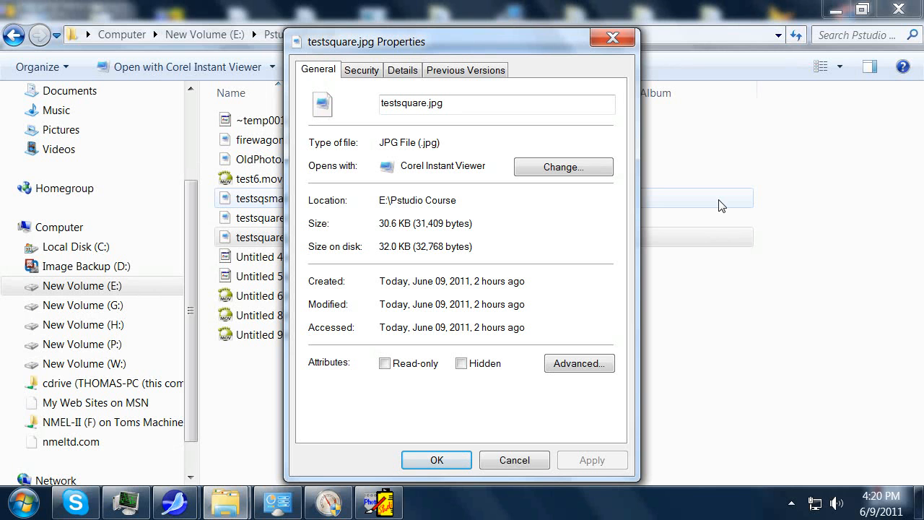
pyautogui.click(512, 459)
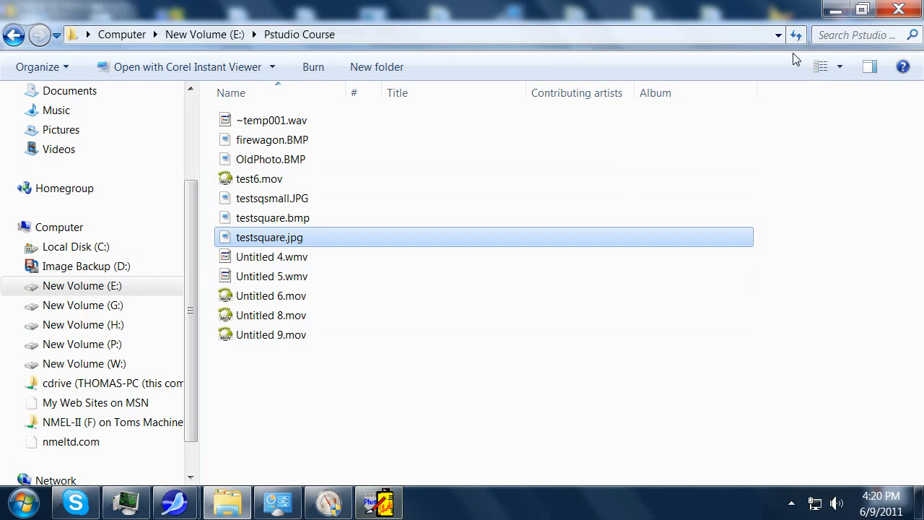
pyautogui.click(835, 9)
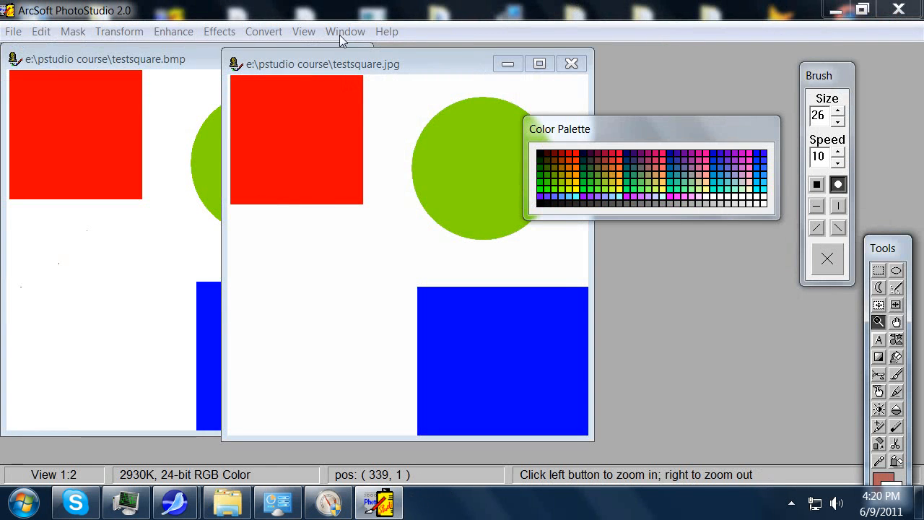
# Review the image information of the open testsquare.jpg to compare its data size with the file on disk
pyautogui.click(304, 31)
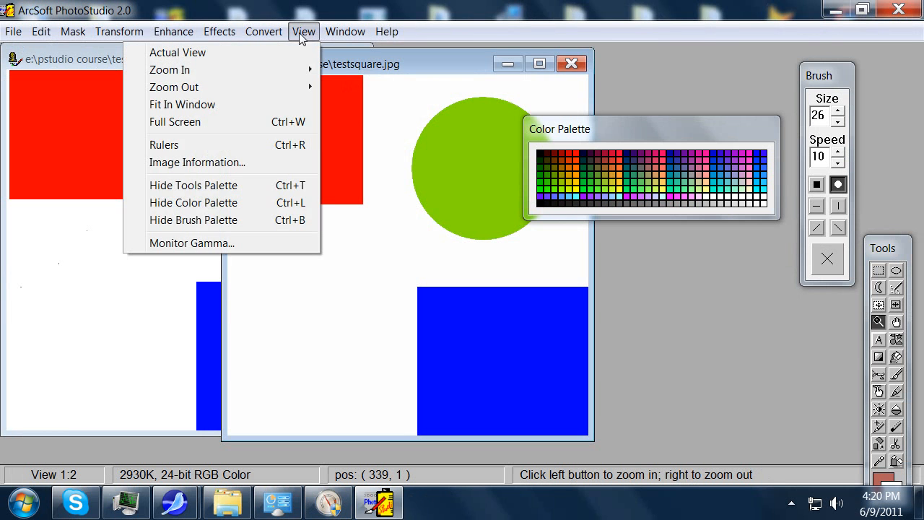
pyautogui.click(190, 164)
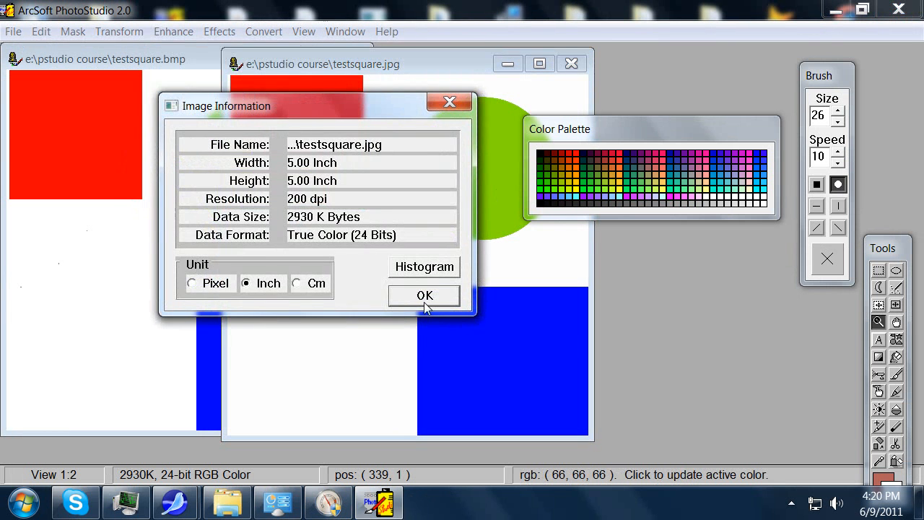
pyautogui.click(425, 296)
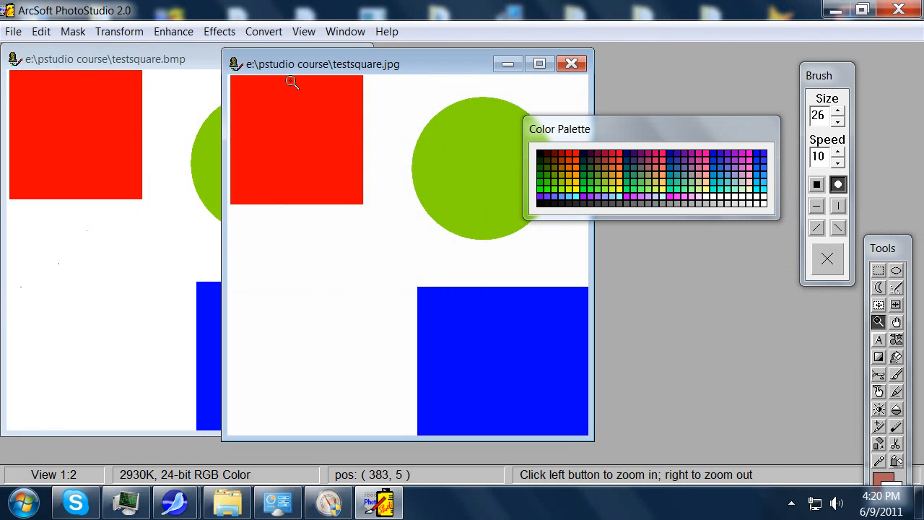
# Bring testsquare.bmp and then testsquare.jpg to the front, and move the testsquare.jpg window over most of testsquare.bmp
pyautogui.click(176, 56)
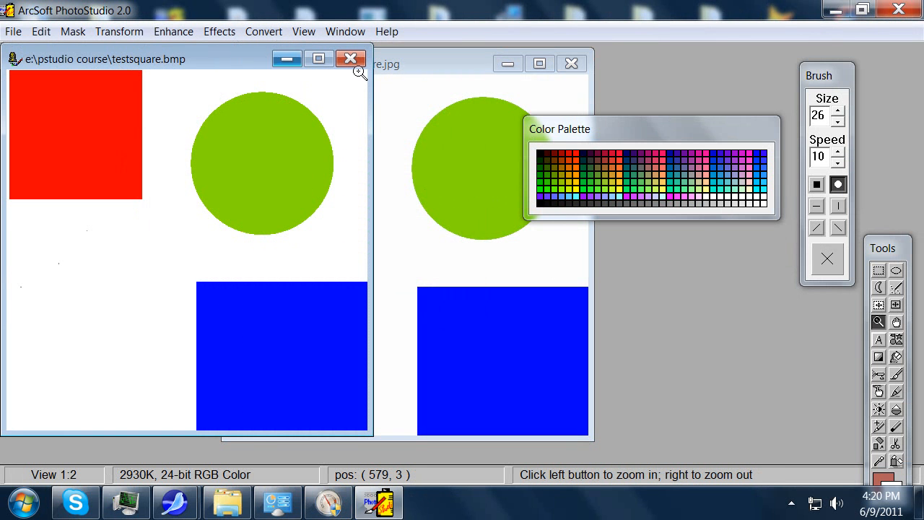
pyautogui.click(447, 63)
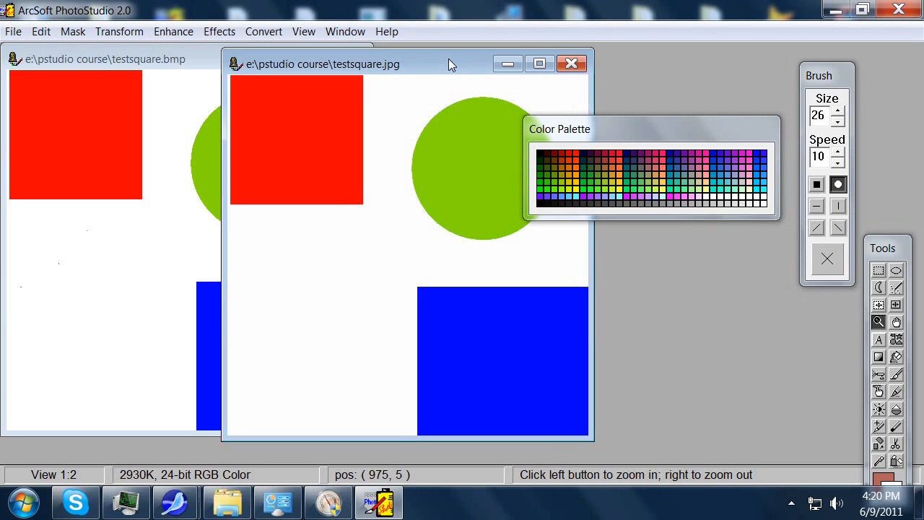
pyautogui.moveTo(446, 64); pyautogui.dragTo(272, 66)
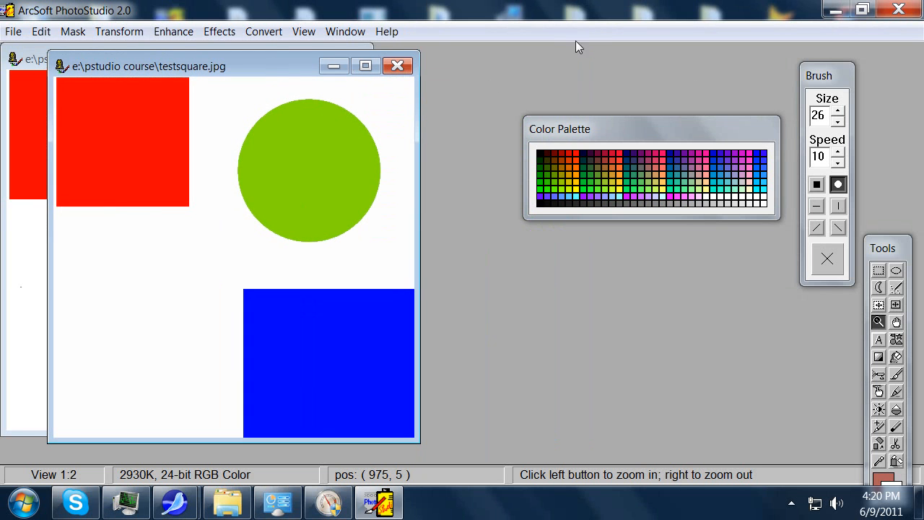
# Resample testsquare.jpg to 400 by 400 pixels at 200 dpi, keeping the aspect ratio
pyautogui.click(121, 34)
pyautogui.click(93, 53)
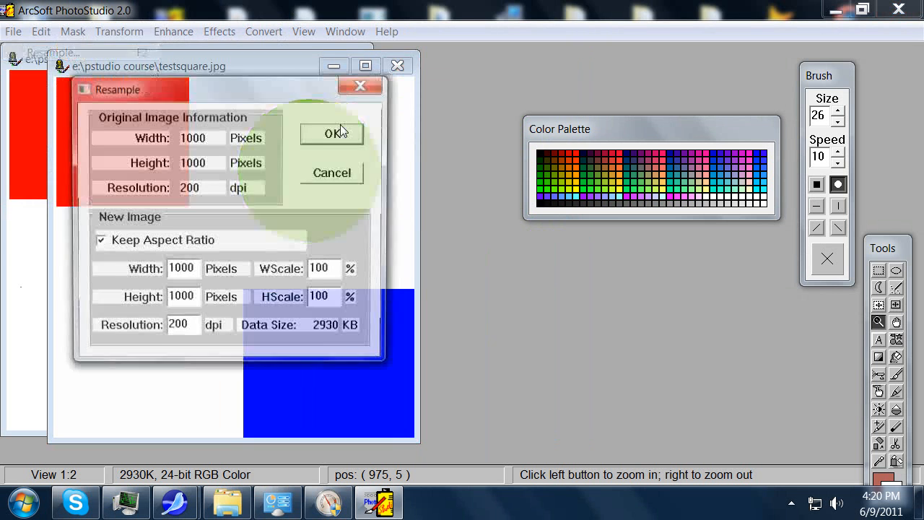
pyautogui.doubleClick(191, 271)
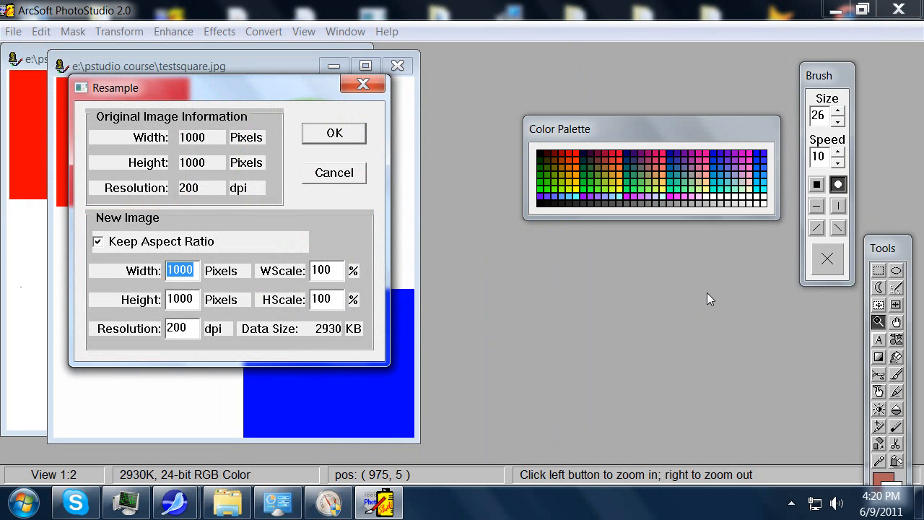
pyautogui.write('400')
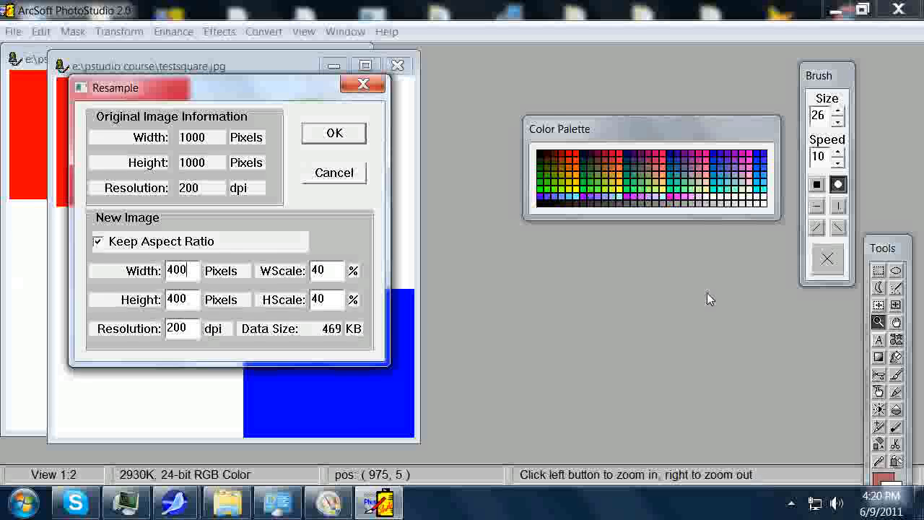
pyautogui.press('Return')
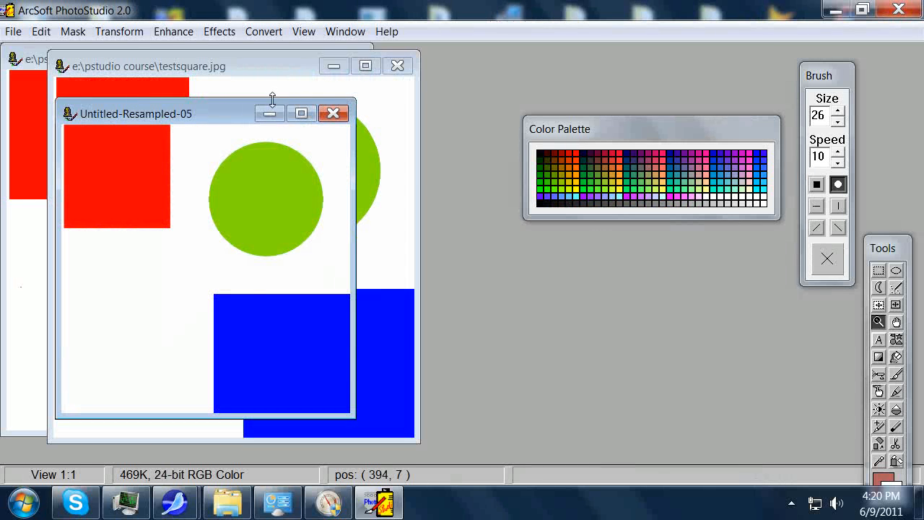
# Review the image information of the 400-pixel resampled copy, and close the copy without saving it
pyautogui.click(304, 32)
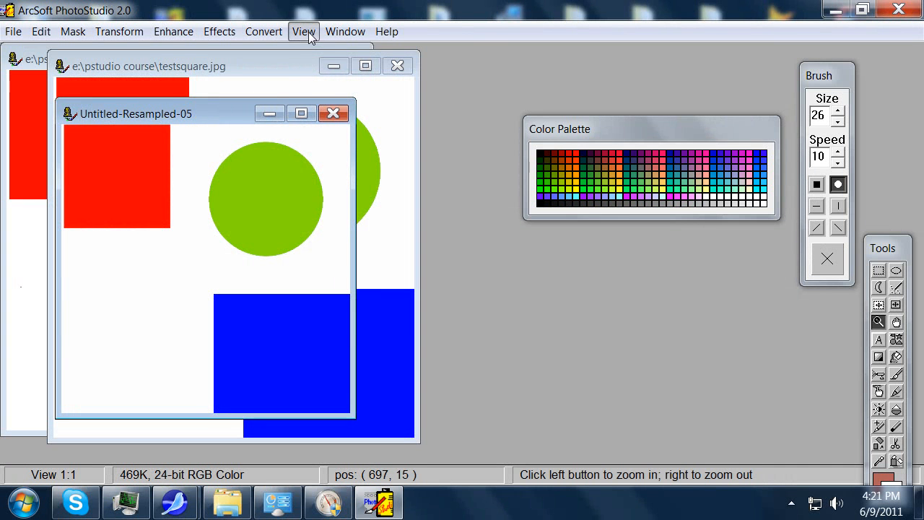
pyautogui.click(229, 163)
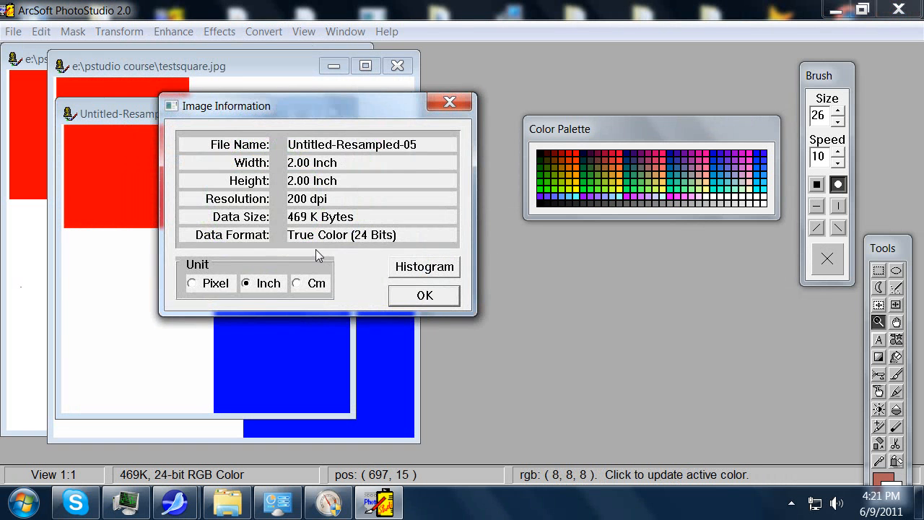
pyautogui.moveTo(381, 107); pyautogui.dragTo(733, 247)
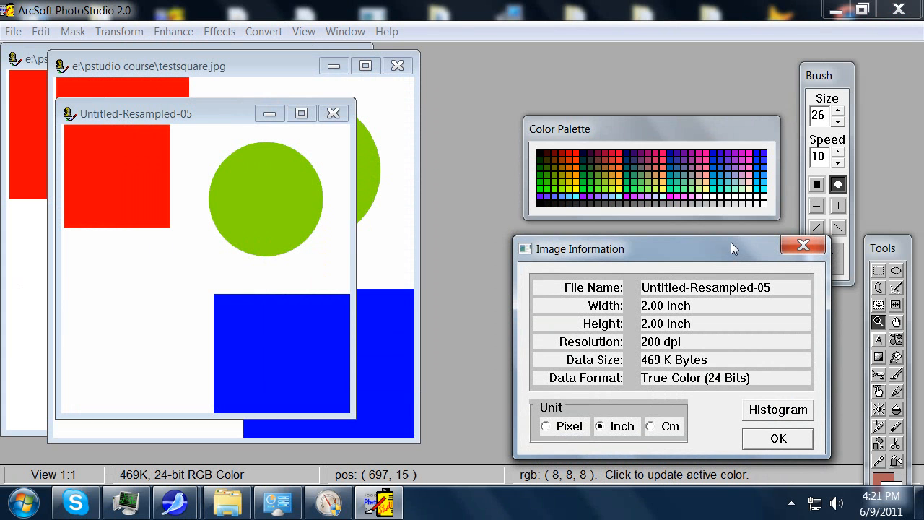
pyautogui.click(200, 112)
pyautogui.click(788, 439)
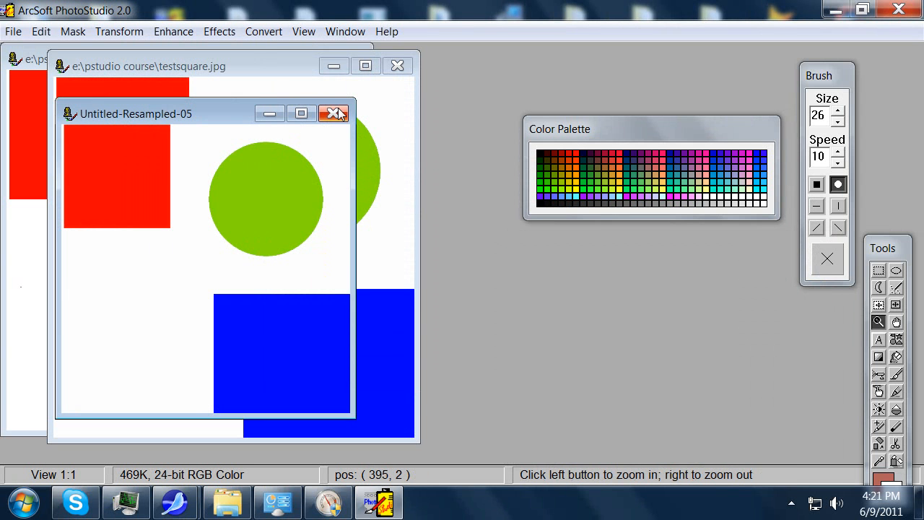
pyautogui.click(337, 115)
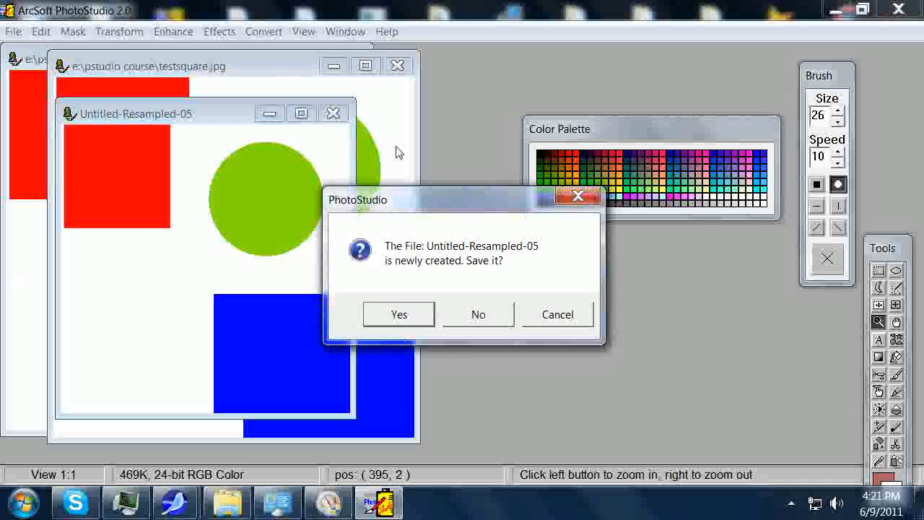
pyautogui.click(482, 317)
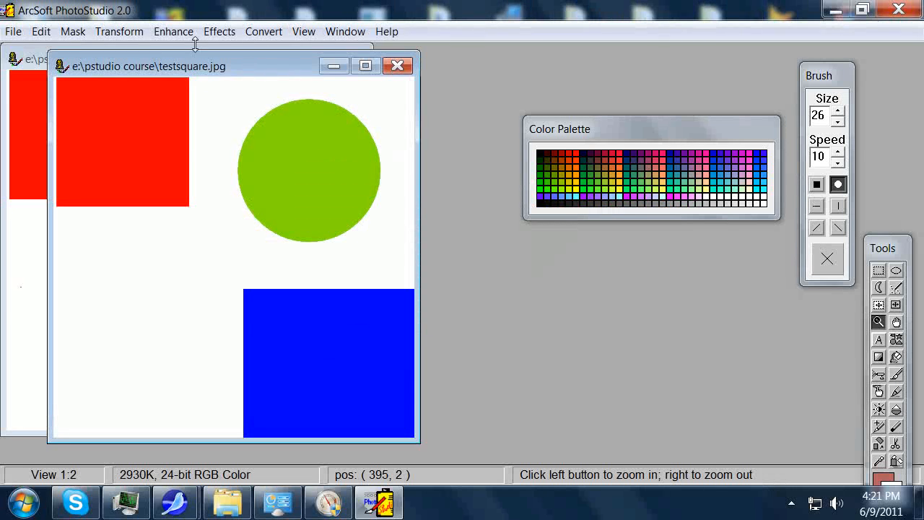
# Resample testsquare.jpg to a width of 50 pixels at 200 dpi, keeping the aspect ratio
pyautogui.click(121, 32)
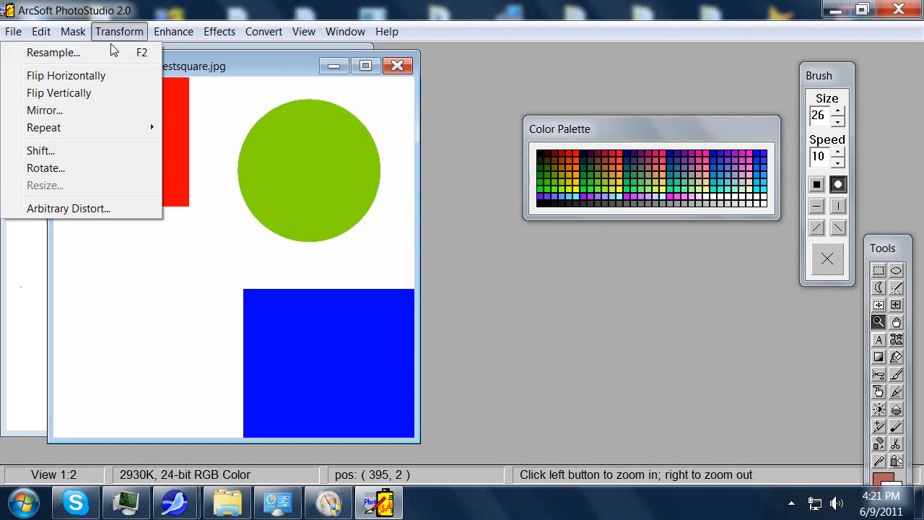
pyautogui.click(70, 57)
pyautogui.click(164, 267)
pyautogui.doubleClick(164, 267)
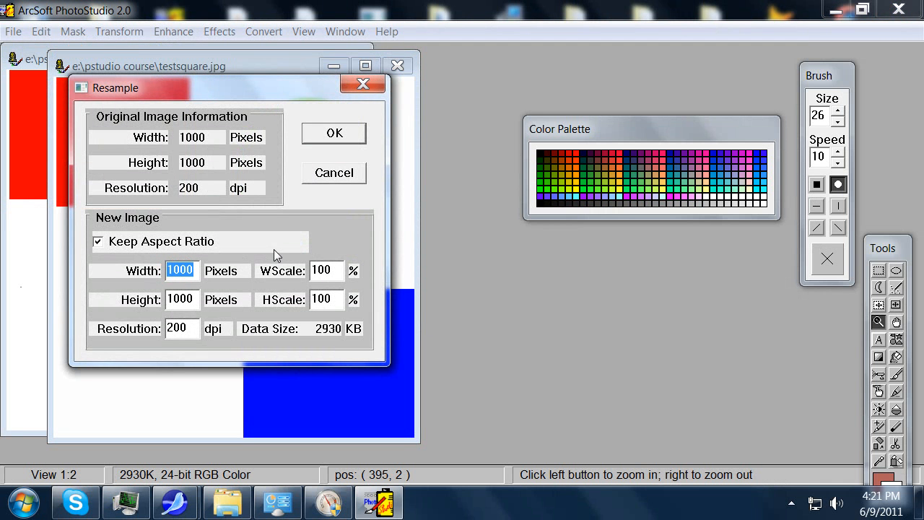
pyautogui.write('50')
pyautogui.press('Return')
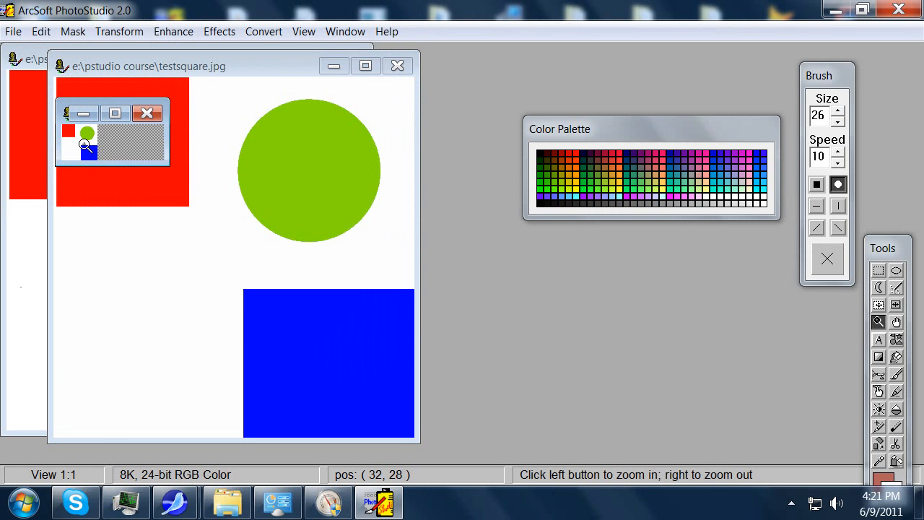
# Review the image information of the 50-pixel resampled copy, and close the copy without saving it
pyautogui.click(304, 32)
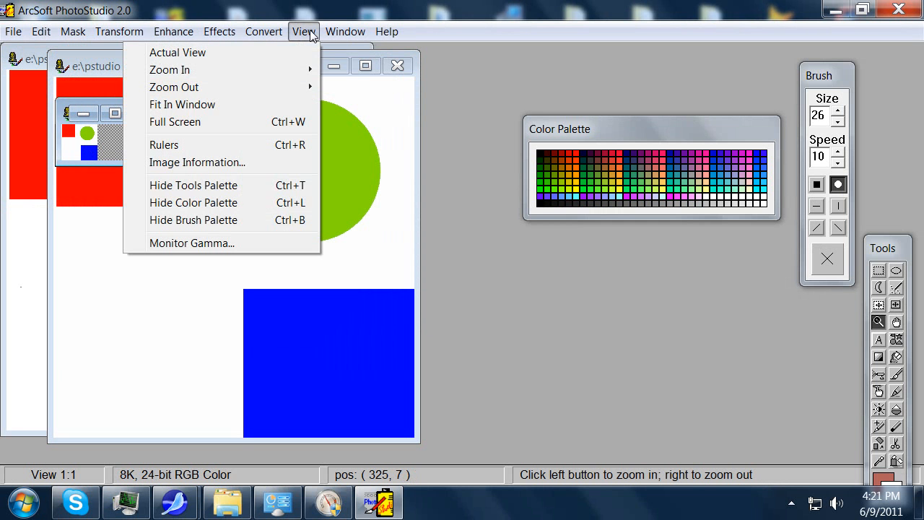
pyautogui.click(225, 163)
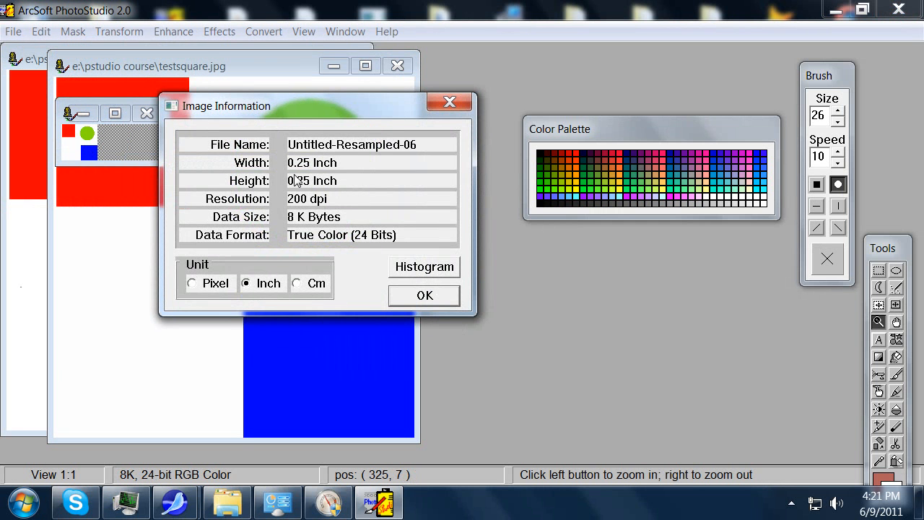
pyautogui.click(441, 296)
pyautogui.click(442, 298)
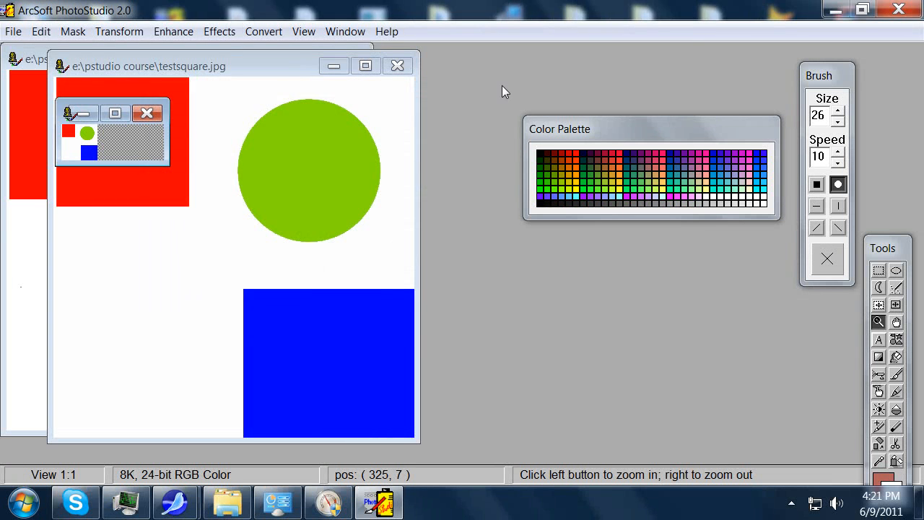
pyautogui.click(147, 113)
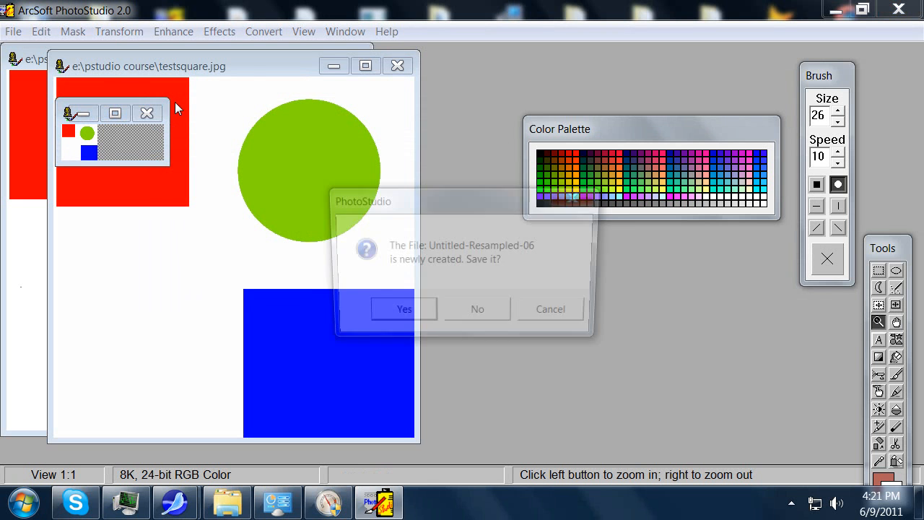
pyautogui.click(484, 314)
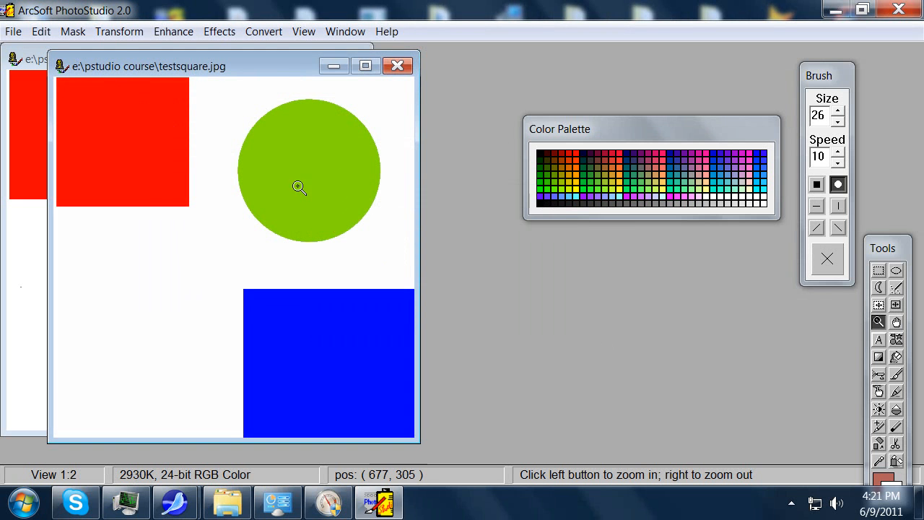
# Bring testsquare.bmp to the front and examine the file types it can be saved as, leaving without saving
pyautogui.moveTo(279, 70); pyautogui.dragTo(435, 110)
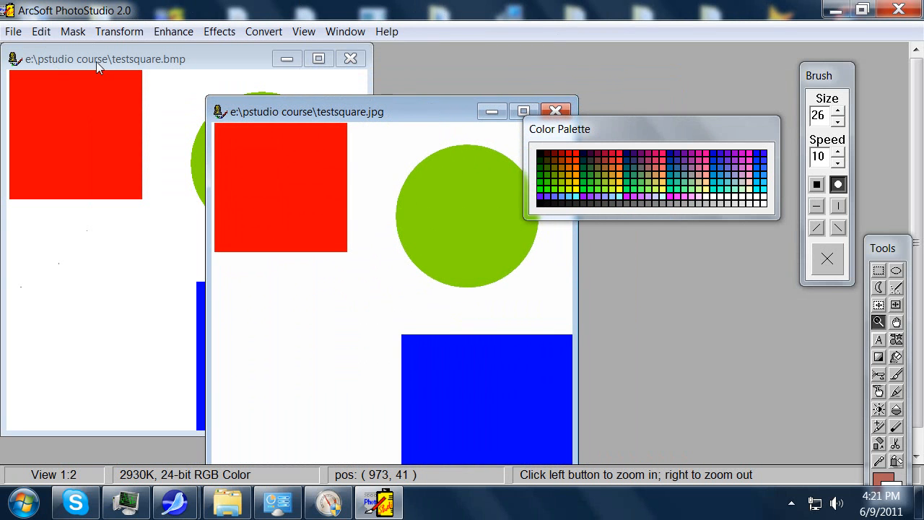
pyautogui.moveTo(125, 51); pyautogui.dragTo(279, 62)
pyautogui.click(11, 34)
pyautogui.click(54, 140)
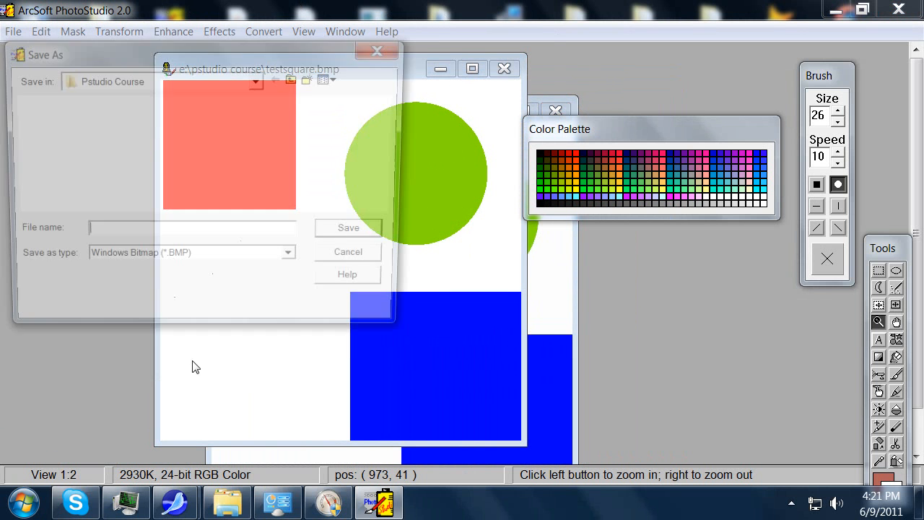
pyautogui.click(293, 261)
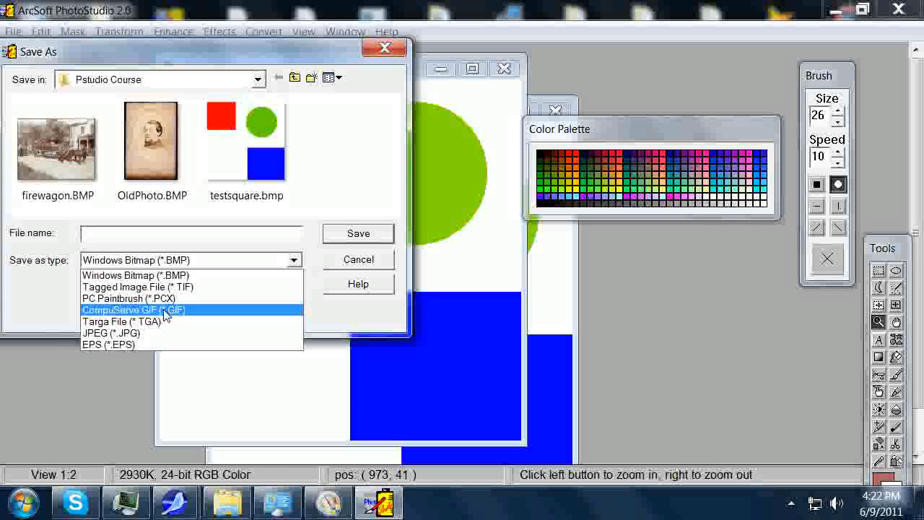
pyautogui.click(371, 153)
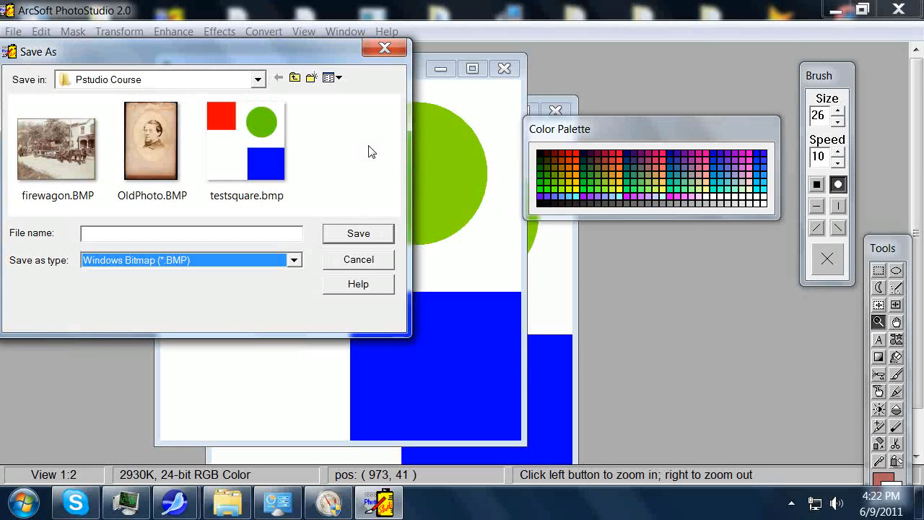
pyautogui.click(358, 265)
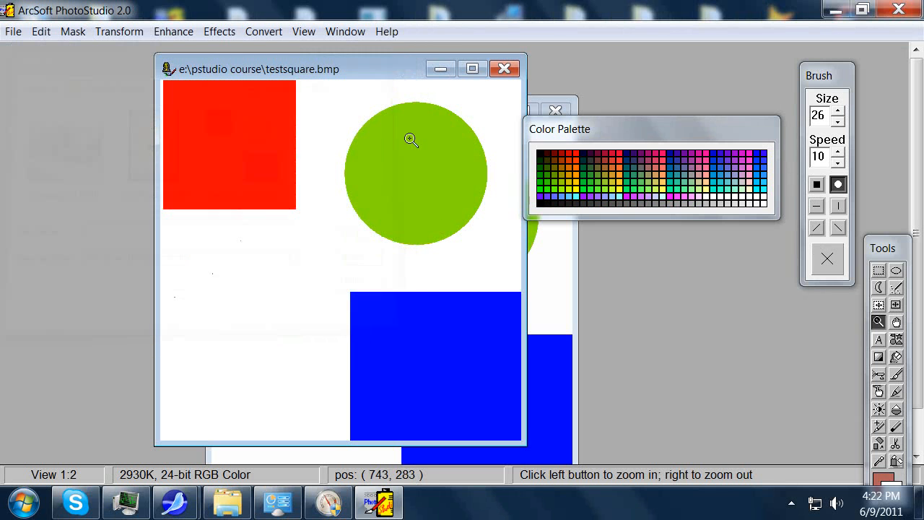
# Place testsquare.bmp and testsquare.jpg side by side, and move the color palette and the tools over testsquare.jpg
pyautogui.moveTo(374, 68); pyautogui.dragTo(231, 76)
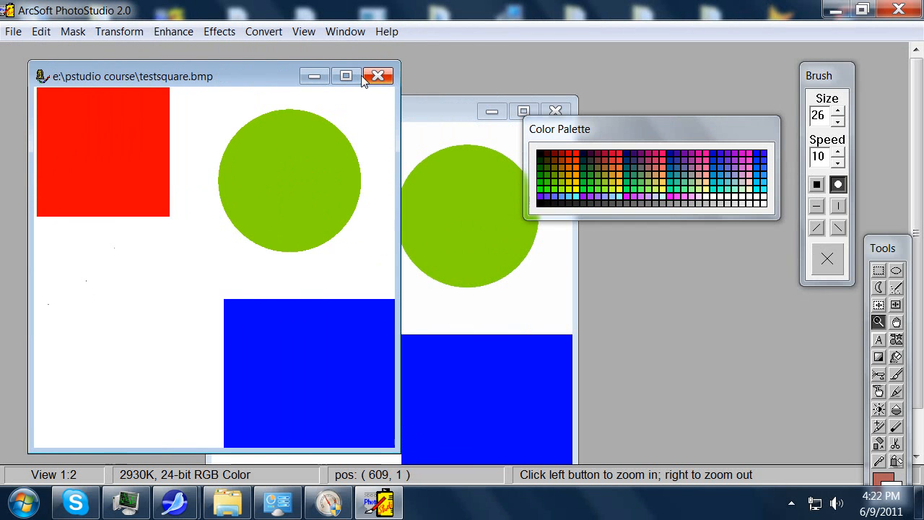
pyautogui.moveTo(452, 110); pyautogui.dragTo(496, 77)
pyautogui.moveTo(642, 75); pyautogui.dragTo(655, 72)
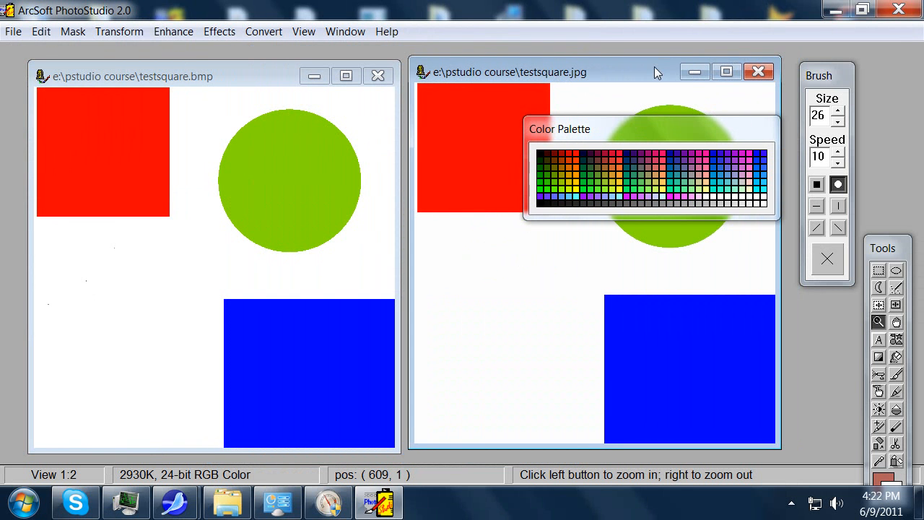
pyautogui.moveTo(719, 135); pyautogui.dragTo(722, 81)
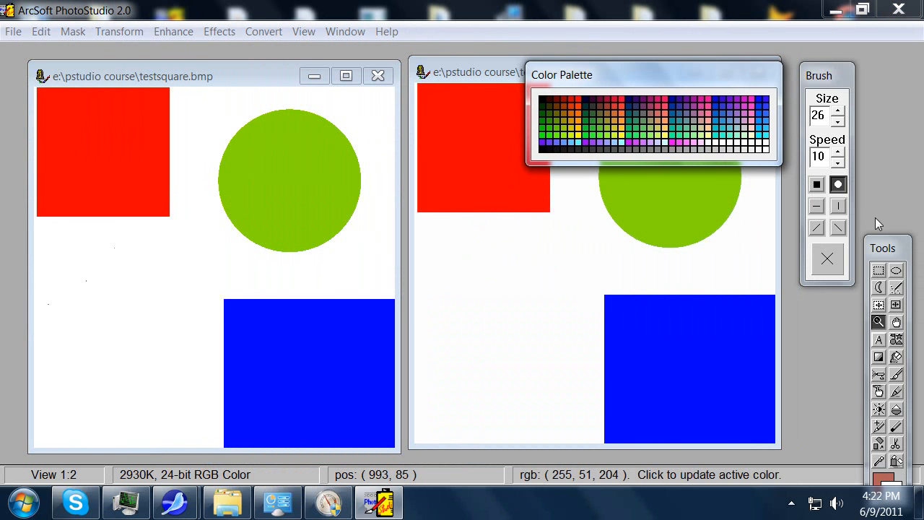
pyautogui.moveTo(900, 246); pyautogui.dragTo(542, 119)
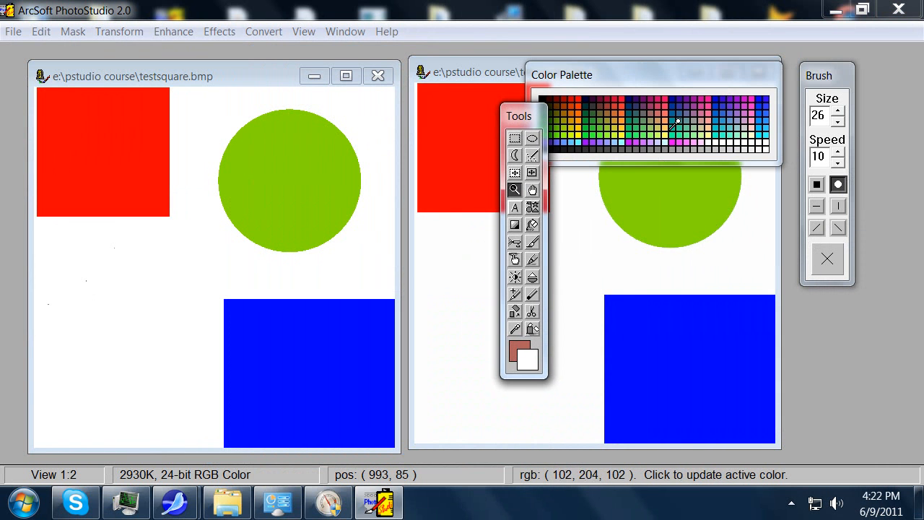
# Make dark blue the active color and paint a freehand scribble below the red square in testsquare.bmp
pyautogui.click(638, 96)
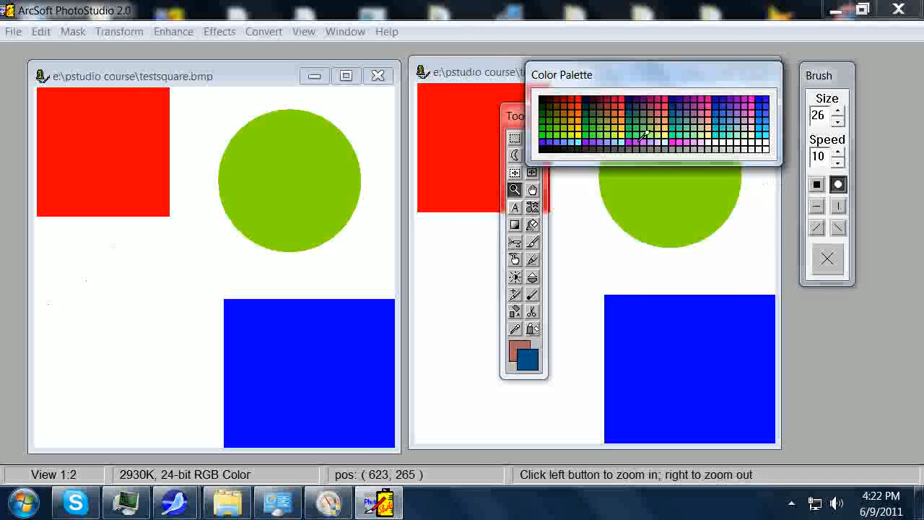
pyautogui.moveTo(666, 76); pyautogui.dragTo(859, 87)
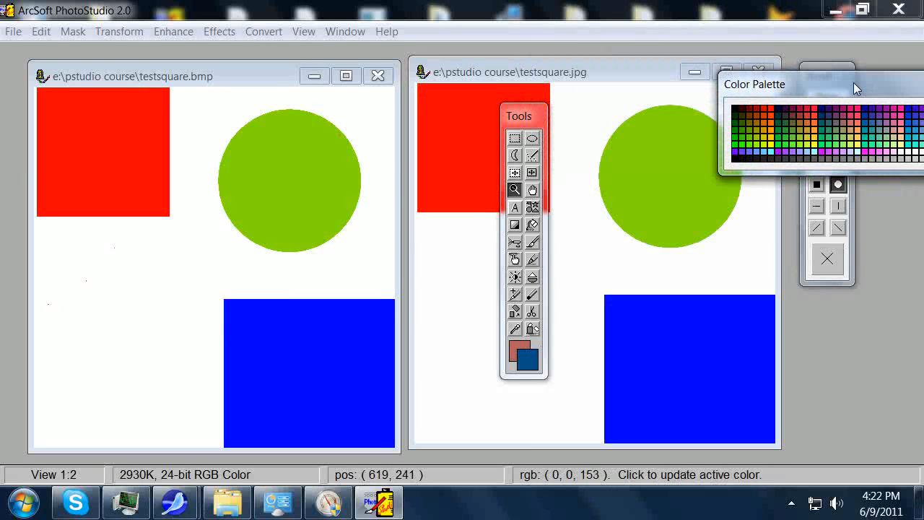
pyautogui.click(532, 259)
pyautogui.moveTo(73, 265)
pyautogui.mouseDown()
pyautogui.moveTo(74, 302)
pyautogui.moveTo(90, 283)
pyautogui.moveTo(101, 303)
pyautogui.moveTo(114, 300)
pyautogui.moveTo(117, 316)
pyautogui.moveTo(172, 256)
pyautogui.moveTo(96, 244)
pyautogui.moveTo(60, 256)
pyautogui.moveTo(65, 328)
pyautogui.moveTo(100, 336)
pyautogui.moveTo(136, 327)
pyautogui.moveTo(182, 295)
pyautogui.moveTo(192, 264)
pyautogui.moveTo(175, 245)
pyautogui.moveTo(110, 226)
pyautogui.moveTo(80, 231)
pyautogui.moveTo(46, 268)
pyautogui.moveTo(40, 304)
pyautogui.moveTo(63, 346)
pyautogui.moveTo(132, 352)
pyautogui.moveTo(162, 329)
pyautogui.mouseUp()
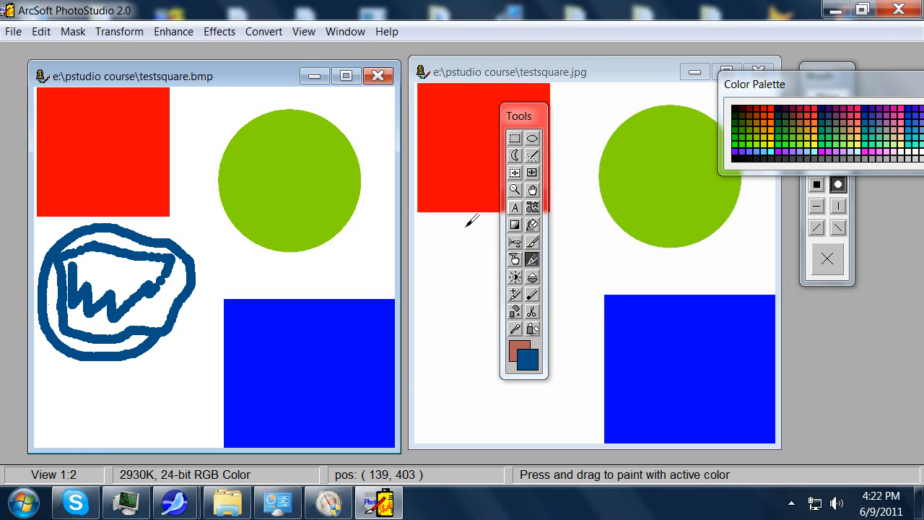
# Undo the dark blue scribble in testsquare.bmp and redo it
pyautogui.click(41, 31)
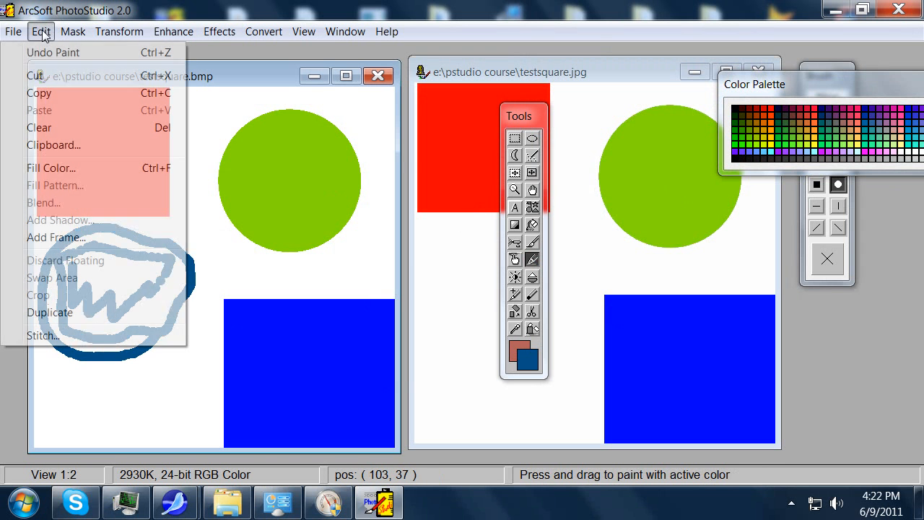
pyautogui.click(47, 53)
pyautogui.click(41, 31)
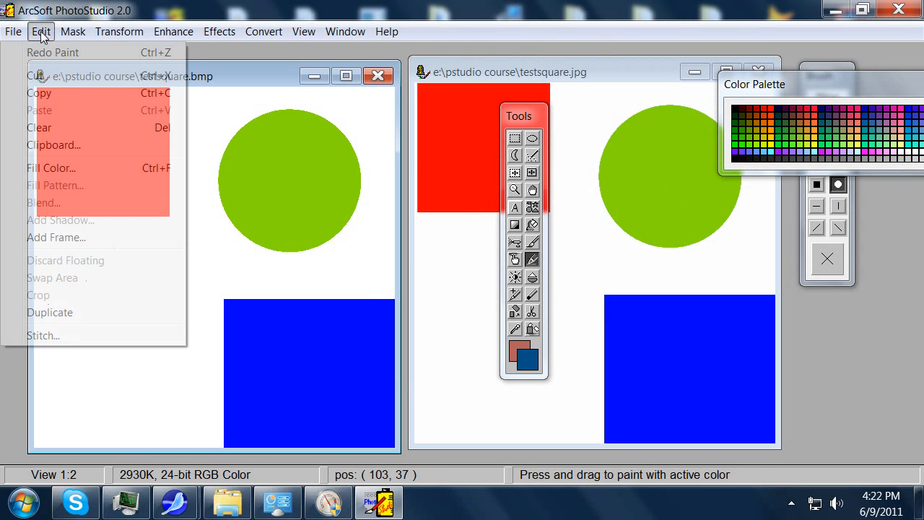
pyautogui.click(47, 54)
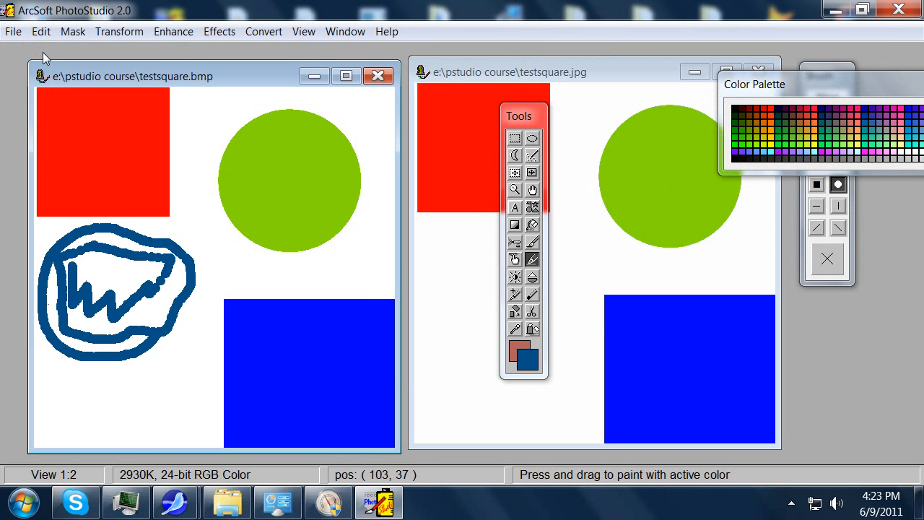
# Uncover the Brush palette, and clone round dots from the blue square into the white area beside the scribble in testsquare.bmp
pyautogui.moveTo(849, 83)
pyautogui.mouseDown()
pyautogui.moveTo(712, 74)
pyautogui.moveTo(801, 289)
pyautogui.moveTo(844, 314)
pyautogui.mouseUp()
pyautogui.moveTo(816, 68); pyautogui.dragTo(648, 52)
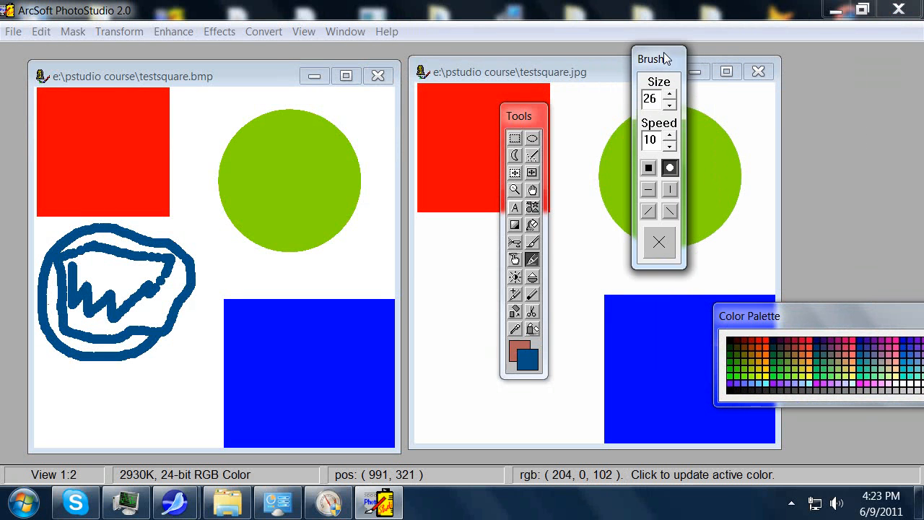
pyautogui.click(516, 295)
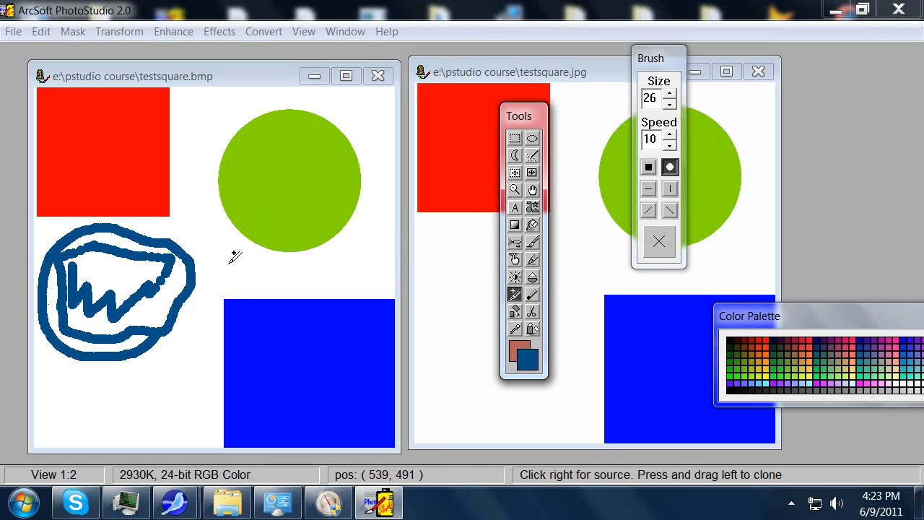
pyautogui.rightClick(239, 311)
pyautogui.click(216, 257)
pyautogui.click(228, 260)
pyautogui.click(219, 249)
pyautogui.click(231, 252)
pyautogui.click(218, 268)
pyautogui.click(229, 273)
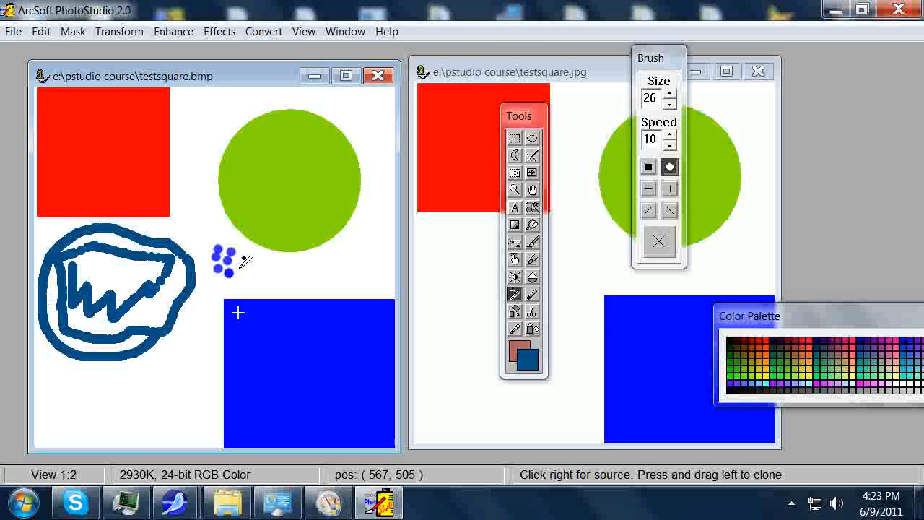
pyautogui.click(238, 269)
pyautogui.click(247, 273)
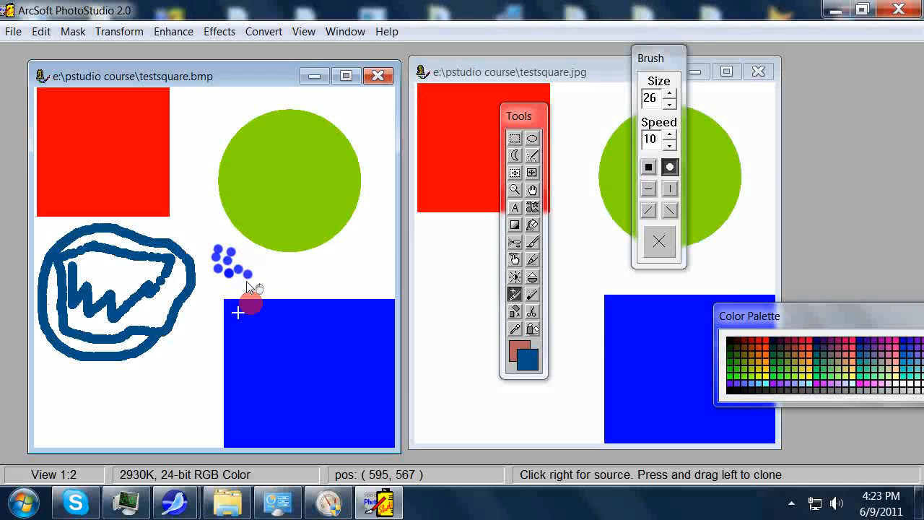
# Switch the brush to the square shape and clone a few square dots of blue between the green circle and the blue square
pyautogui.click(648, 167)
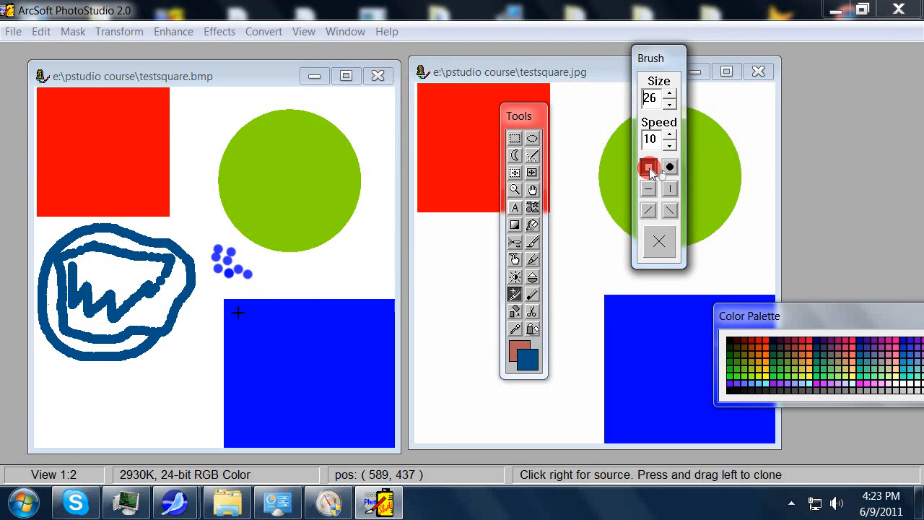
pyautogui.click(289, 272)
pyautogui.click(299, 274)
pyautogui.click(309, 273)
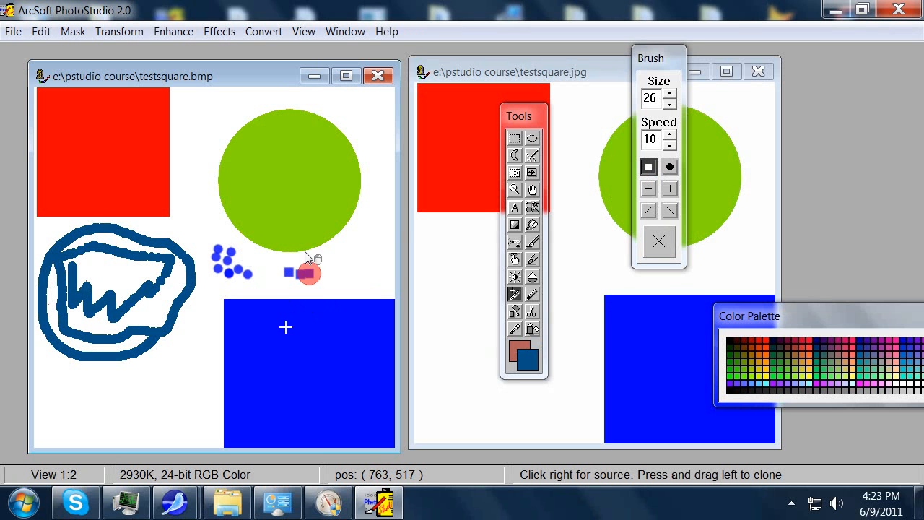
# Extend the row of cloned blue squares in testsquare.bmp, and clone thin blue marks beside it with the vertical-line brush
pyautogui.click(317, 273)
pyautogui.click(324, 274)
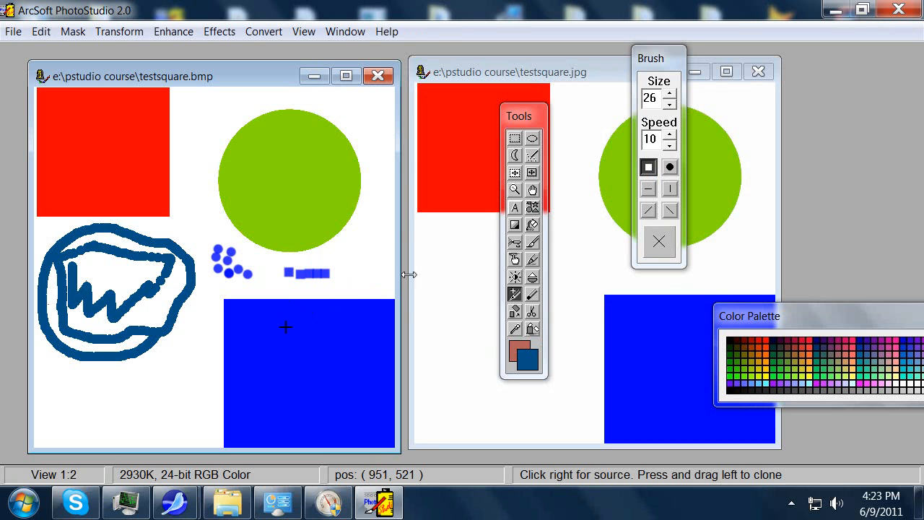
pyautogui.click(670, 188)
pyautogui.rightClick(300, 347)
pyautogui.click(349, 273)
pyautogui.click(361, 272)
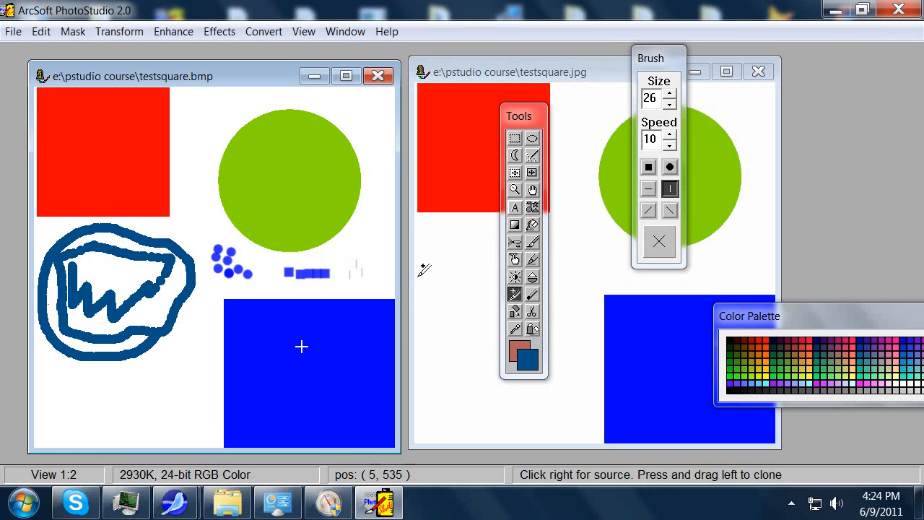
# With the round brush, clone the blue square's upper edge onto the green circle, the blue square and the red square
pyautogui.click(669, 169)
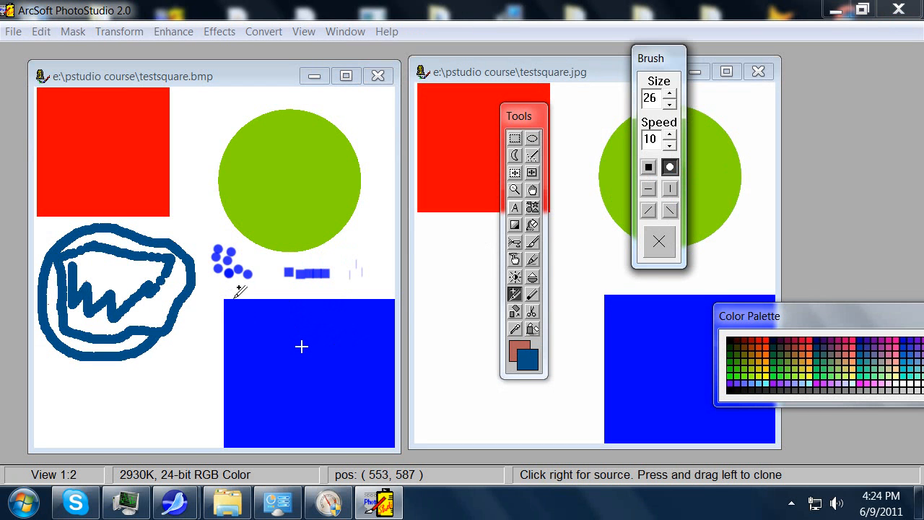
pyautogui.rightClick(235, 298)
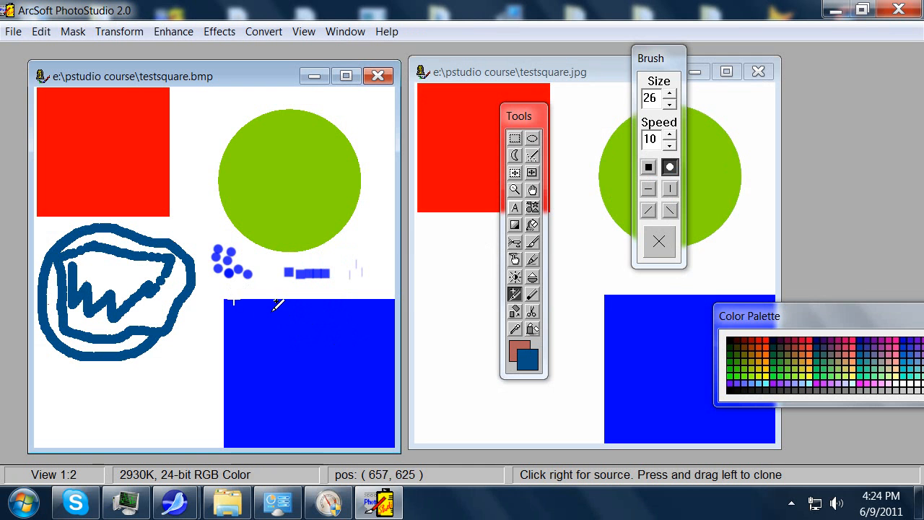
pyautogui.click(285, 207)
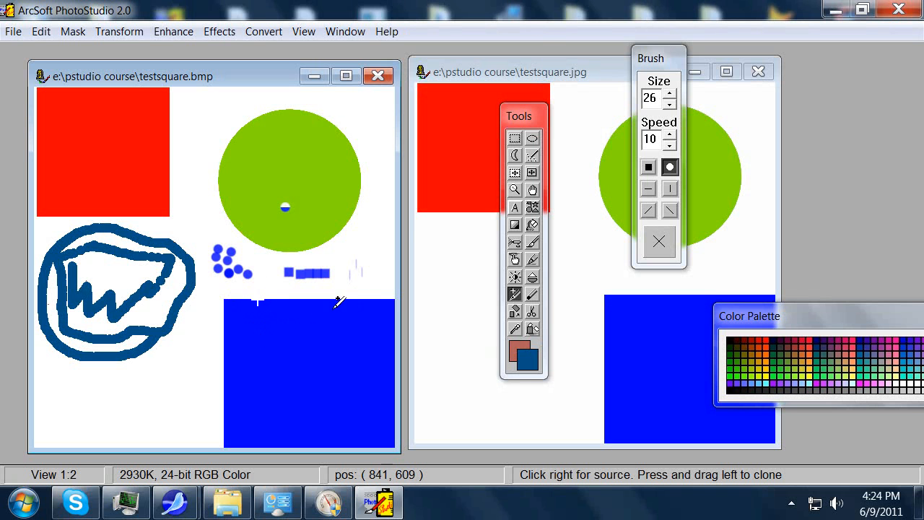
pyautogui.click(309, 321)
pyautogui.click(123, 174)
# With the square brush, clone the red square's lower-right corner onto the green circle and several times onto the blue square
pyautogui.click(649, 168)
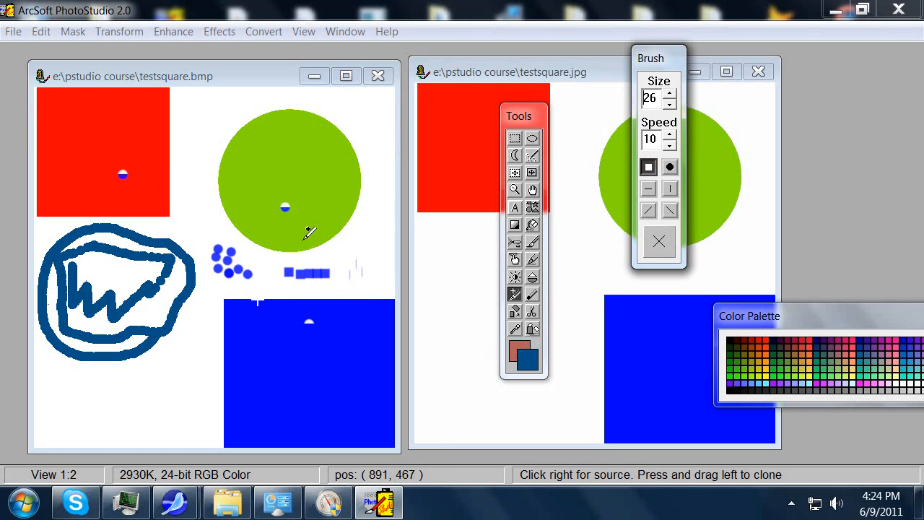
pyautogui.rightClick(170, 215)
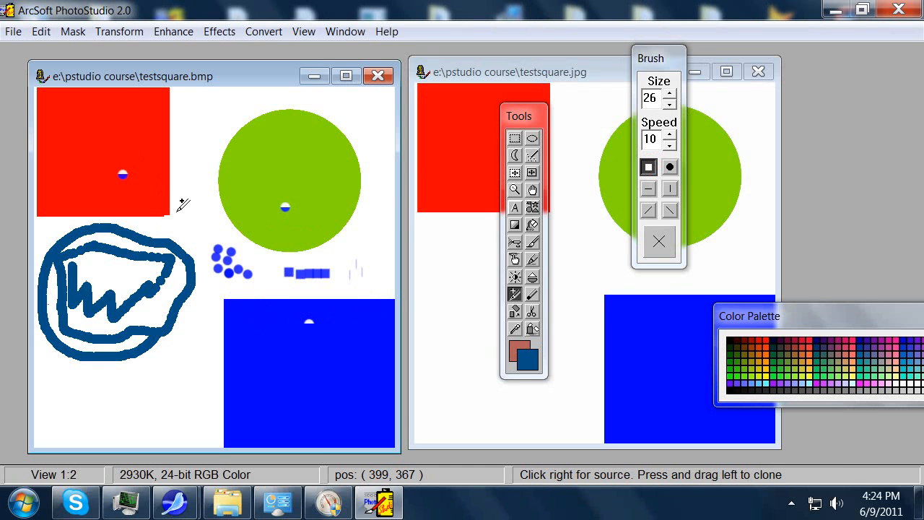
pyautogui.click(288, 175)
pyautogui.click(258, 329)
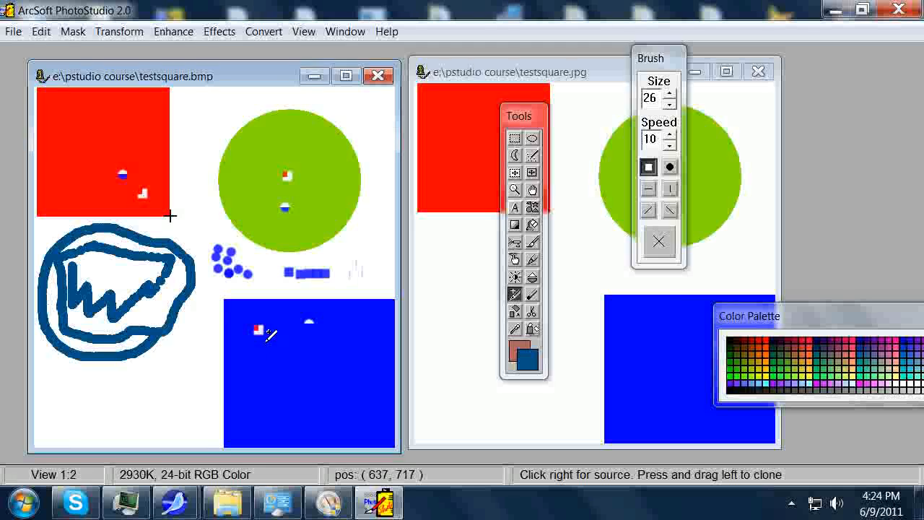
pyautogui.click(268, 332)
pyautogui.click(273, 339)
pyautogui.click(275, 339)
pyautogui.click(282, 335)
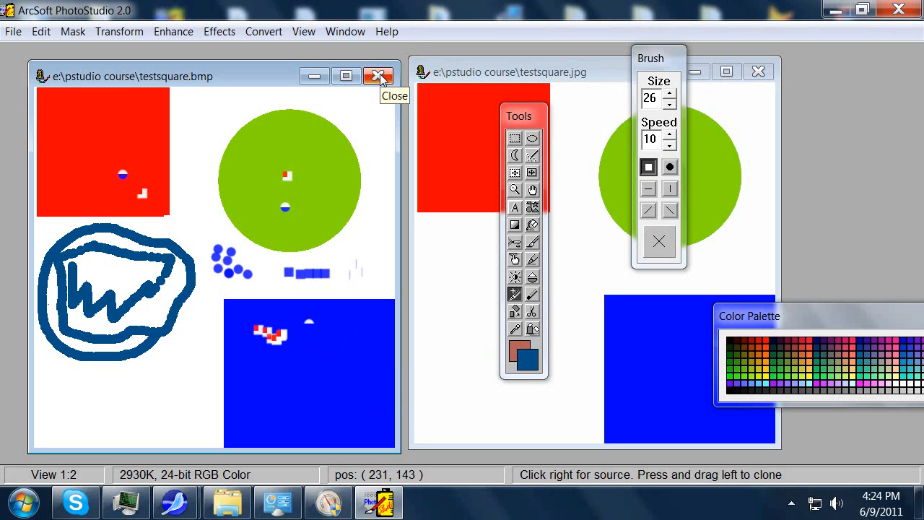
# Minimize both test images and open OldPhoto.BMP from the Pstudio Course folder, positioning its window near the top of the workspace
pyautogui.click(313, 76)
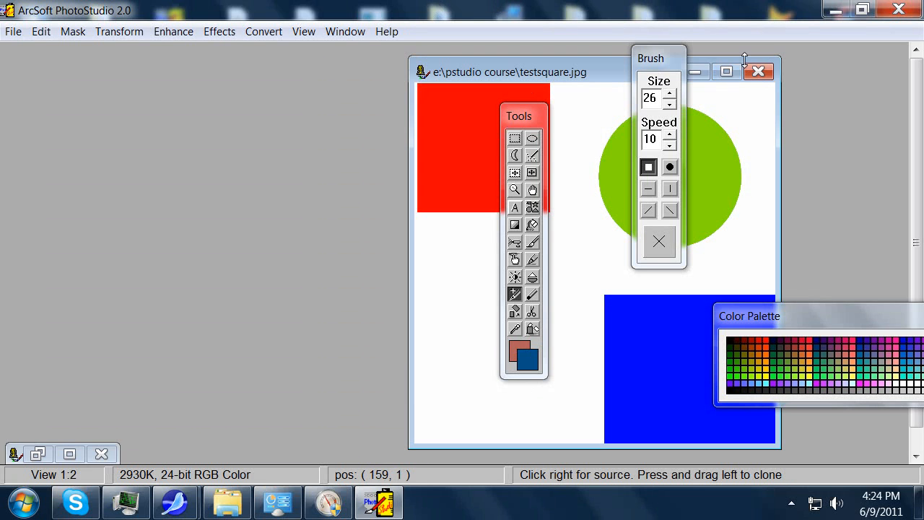
pyautogui.click(697, 71)
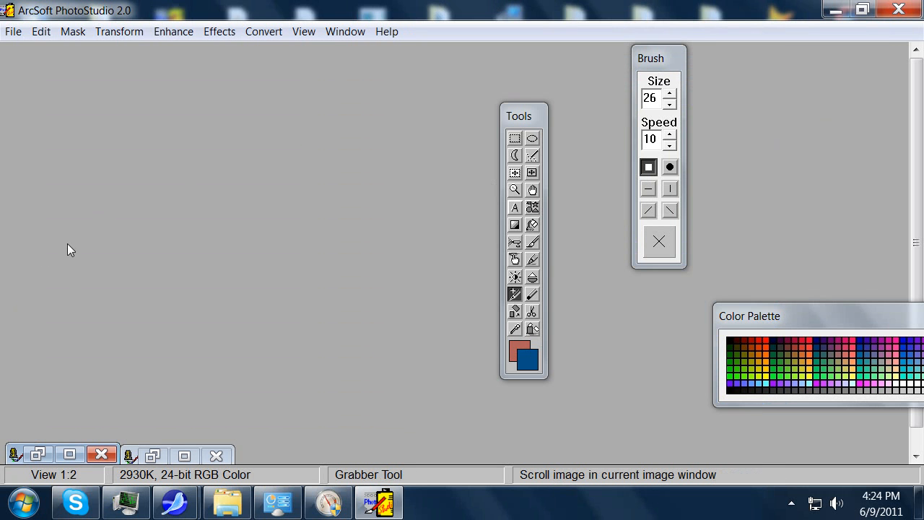
pyautogui.click(13, 32)
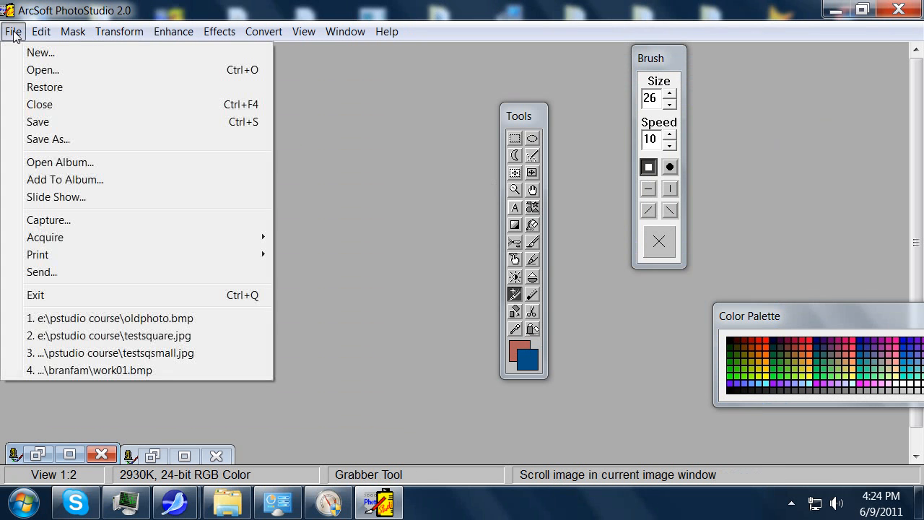
pyautogui.click(42, 70)
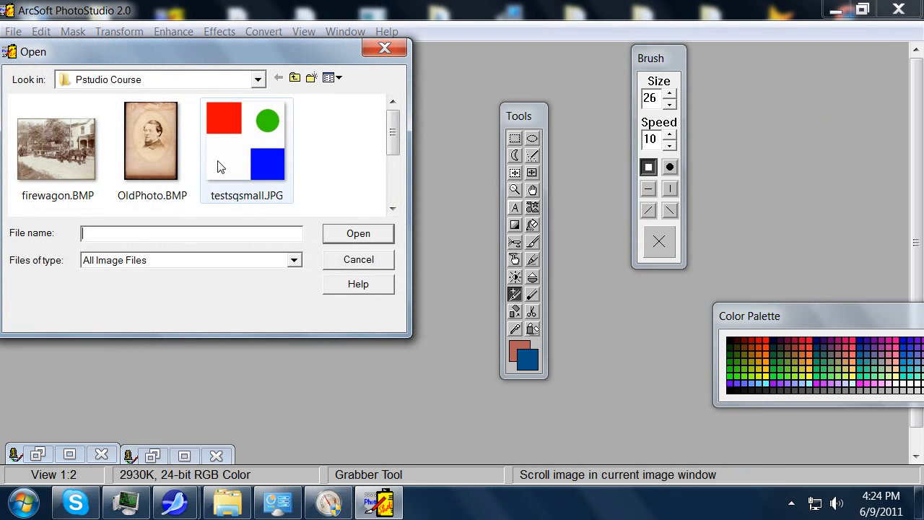
pyautogui.click(160, 137)
pyautogui.click(356, 236)
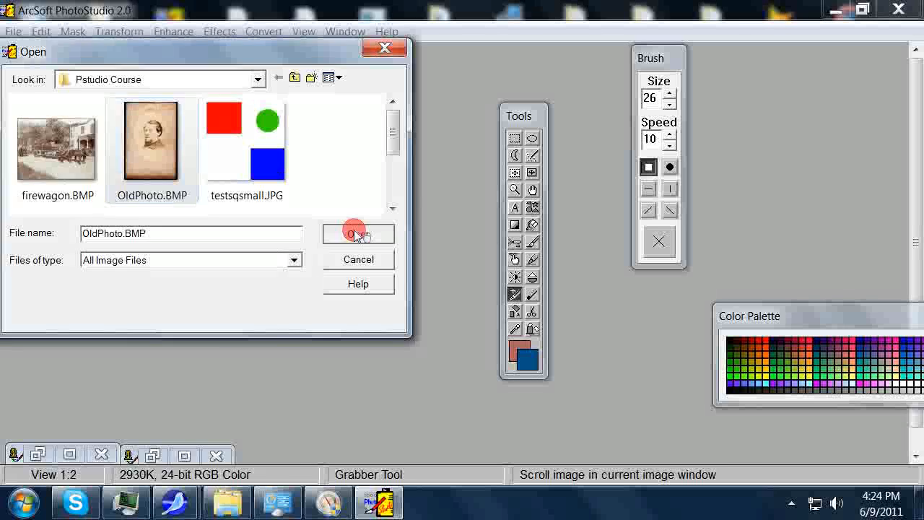
pyautogui.moveTo(189, 116); pyautogui.dragTo(204, 70)
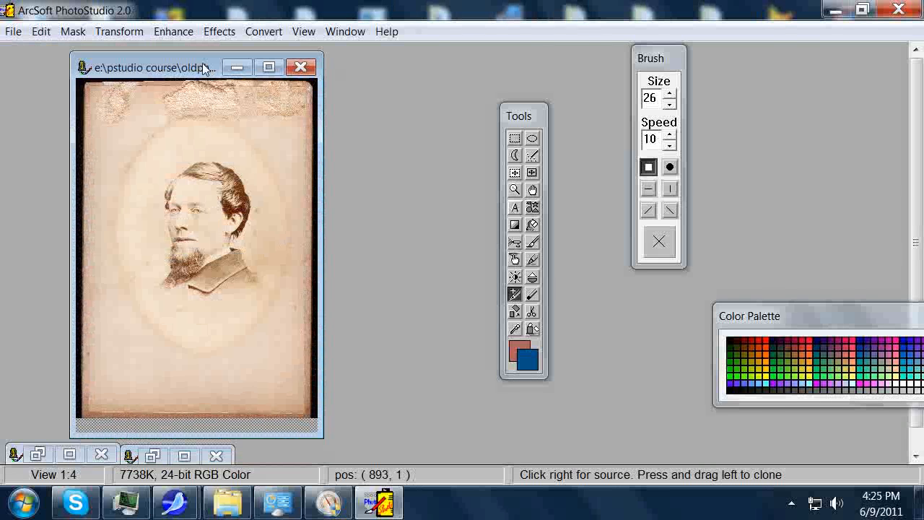
# Check the image information of oldphoto.bmp for its dimensions, resolution and data size
pyautogui.click(303, 32)
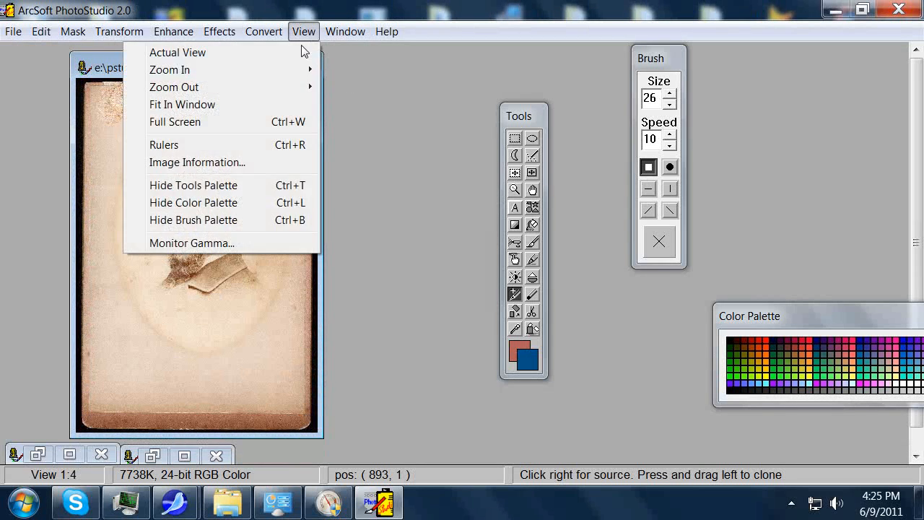
pyautogui.click(202, 165)
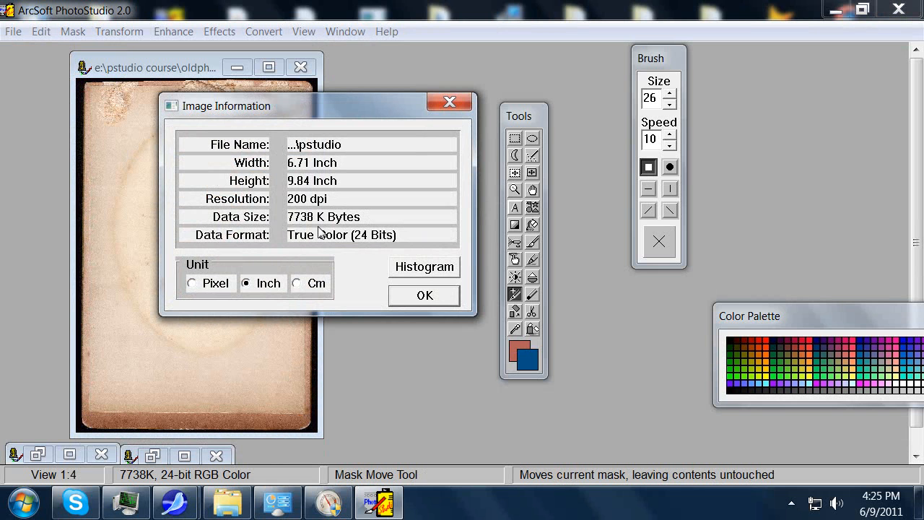
pyautogui.click(425, 296)
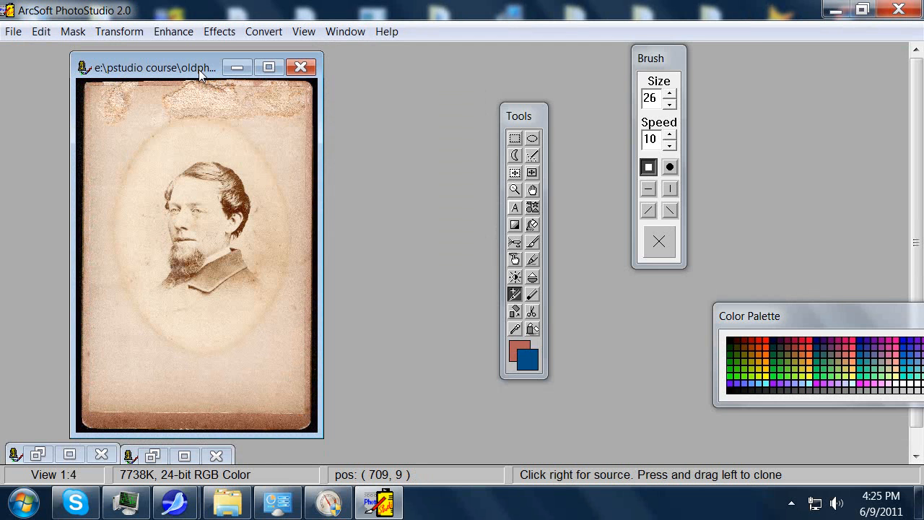
# Maximize oldphoto.bmp, enlarge it to 1:1 on the man's head, and move the Tools palette off the face
pyautogui.click(514, 189)
pyautogui.click(208, 215)
pyautogui.click(209, 215)
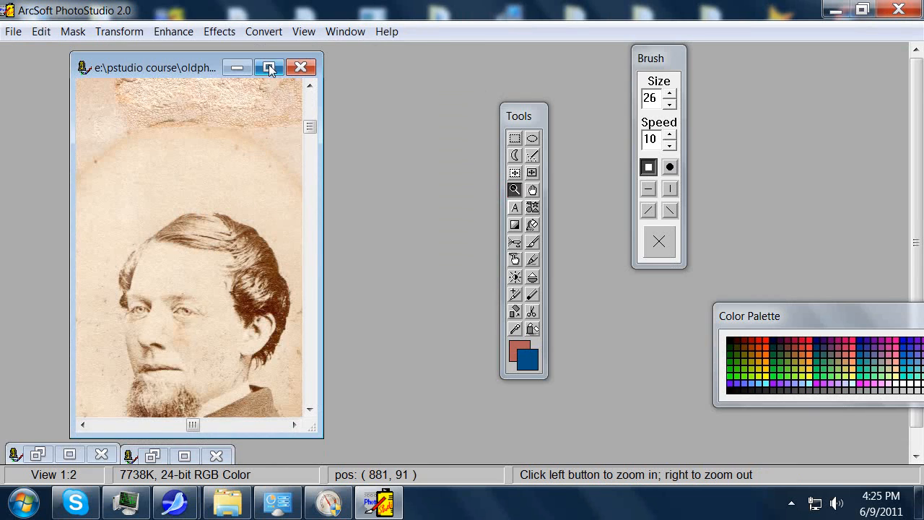
pyautogui.click(268, 67)
pyautogui.click(277, 266)
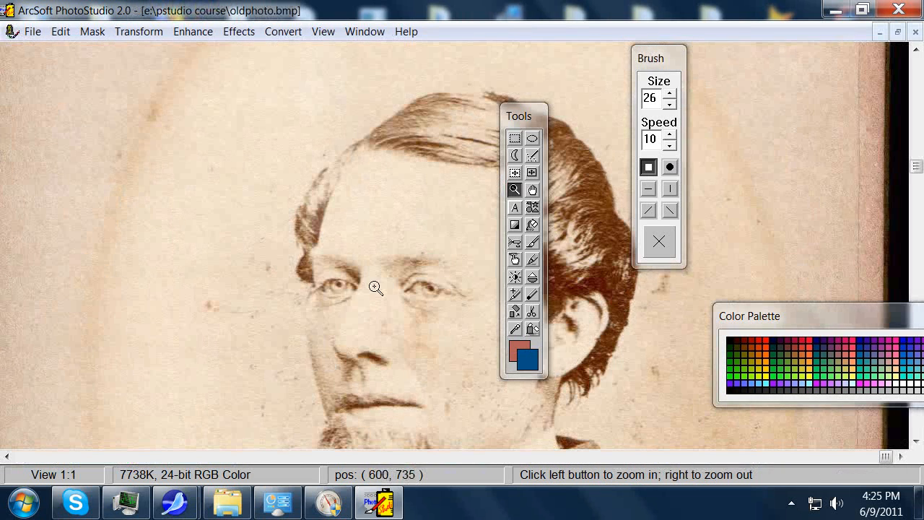
pyautogui.moveTo(531, 116); pyautogui.dragTo(770, 96)
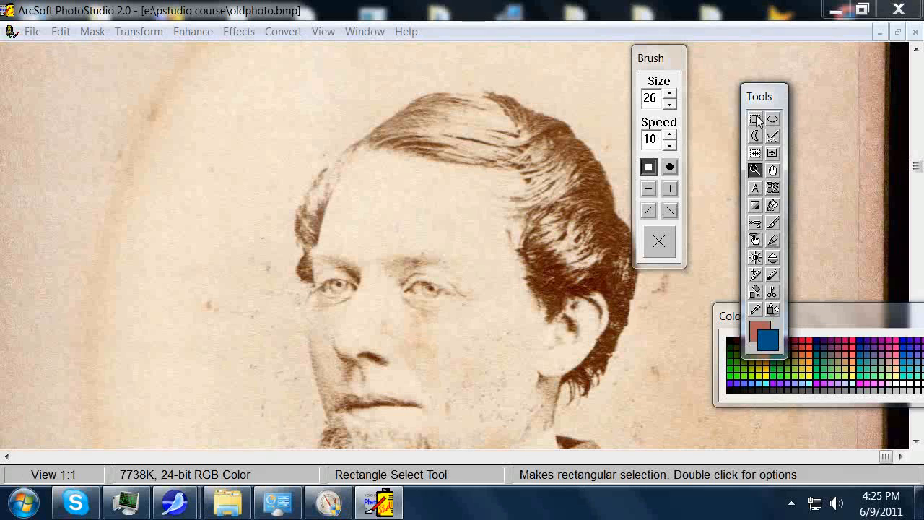
# With the Clone tool, undo a first trial and copy clean background over the spots beside the face in oldphoto.bmp
pyautogui.click(755, 274)
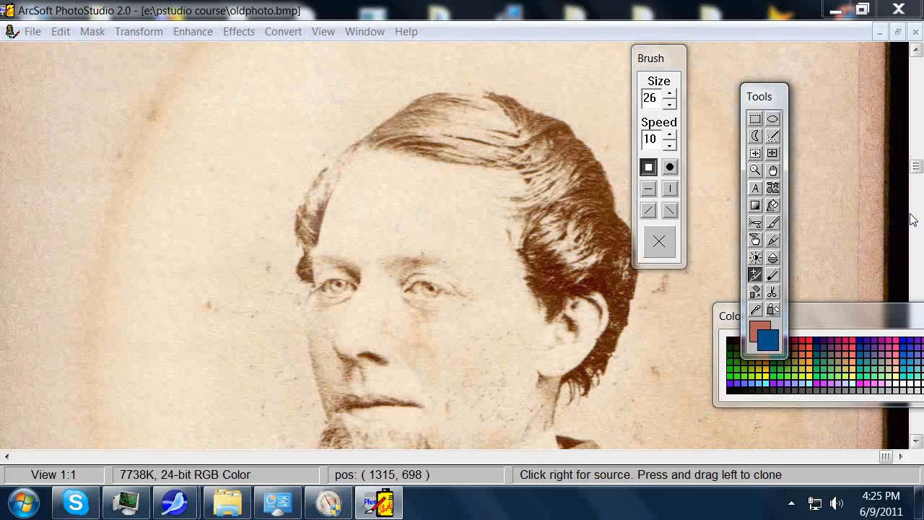
pyautogui.rightClick(202, 280)
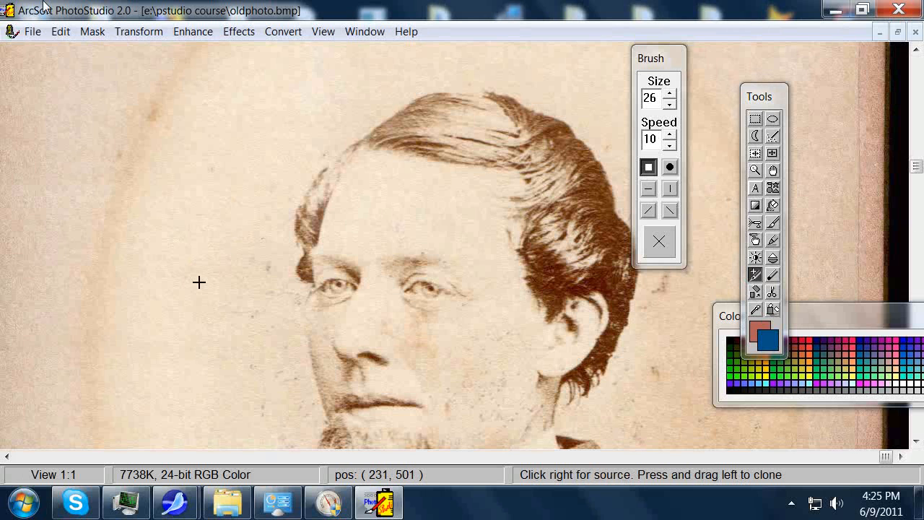
pyautogui.click(60, 31)
pyautogui.click(60, 53)
pyautogui.rightClick(255, 274)
pyautogui.click(247, 243)
pyautogui.click(273, 301)
pyautogui.rightClick(241, 304)
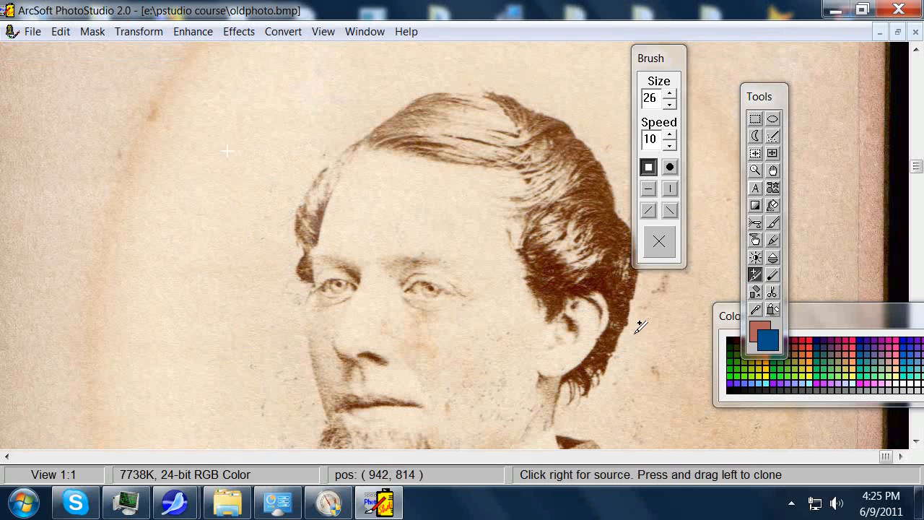
# Try cloning the darker outer background onto the light area beside the cheek, and undo it
pyautogui.rightClick(34, 265)
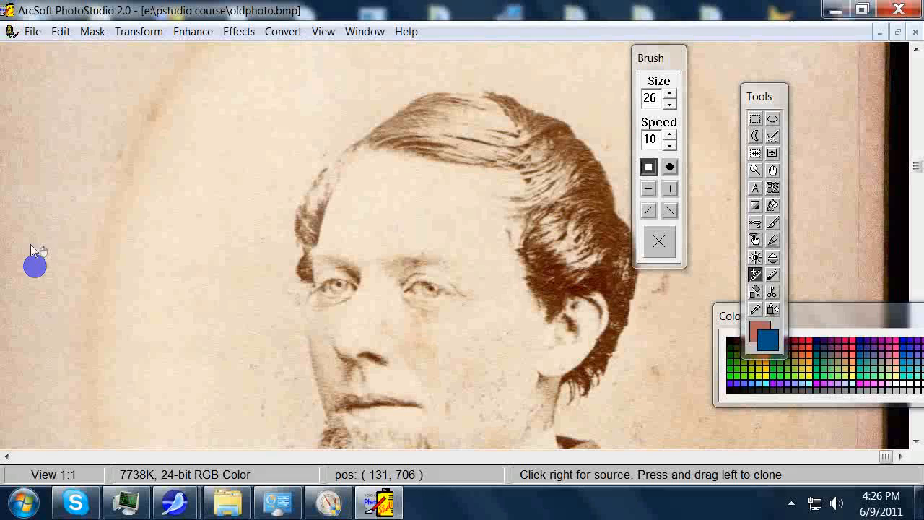
pyautogui.click(252, 363)
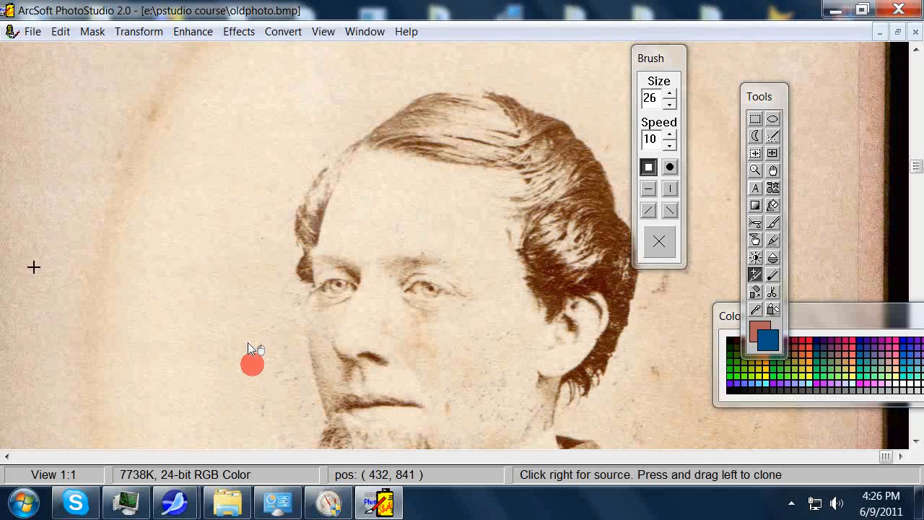
pyautogui.click(60, 31)
pyautogui.click(57, 51)
# Clone matching light background from near the cheek toward the face outline, and reduce the brush size to 15
pyautogui.rightClick(246, 360)
pyautogui.click(290, 363)
pyautogui.click(669, 105)
pyautogui.click(670, 105)
pyautogui.click(670, 105)
pyautogui.click(670, 105)
pyautogui.click(670, 105)
pyautogui.click(669, 106)
pyautogui.click(669, 105)
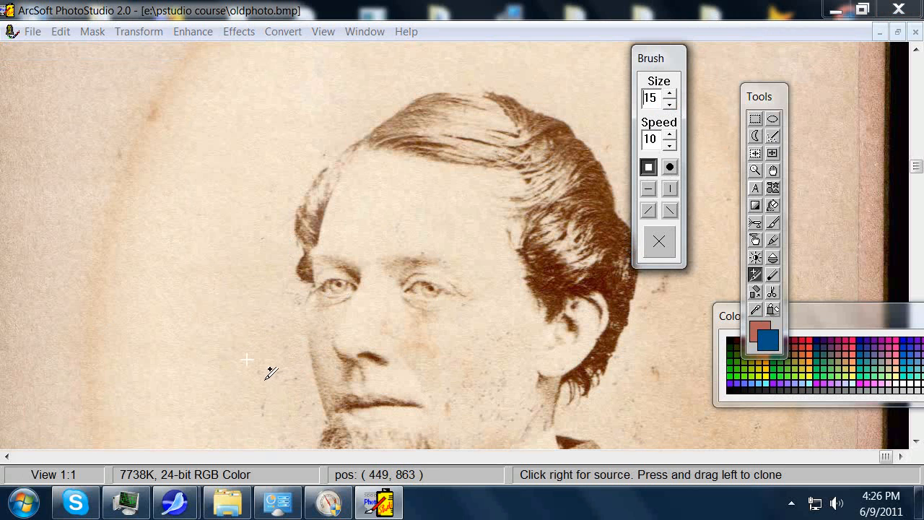
# Clone clean background over the specks beside the man's cheek and mouth, resampling the source close to each spot
pyautogui.rightClick(265, 378)
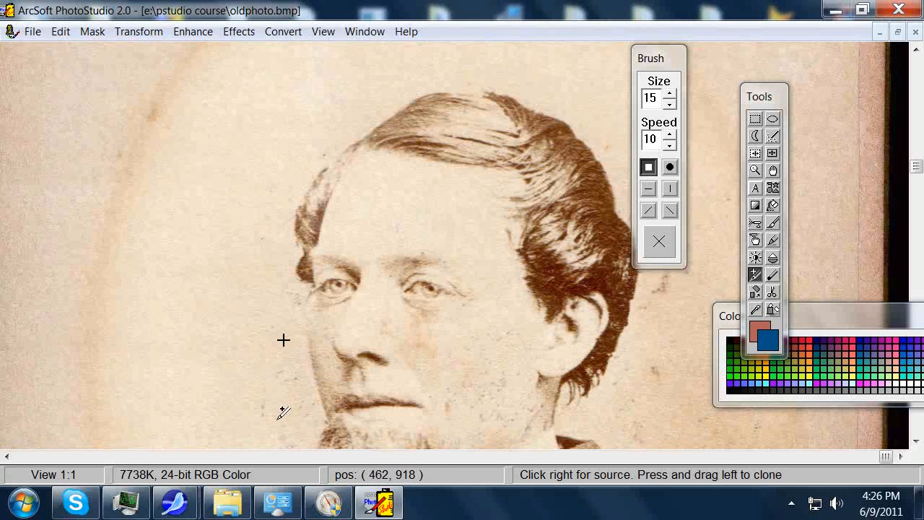
pyautogui.rightClick(251, 407)
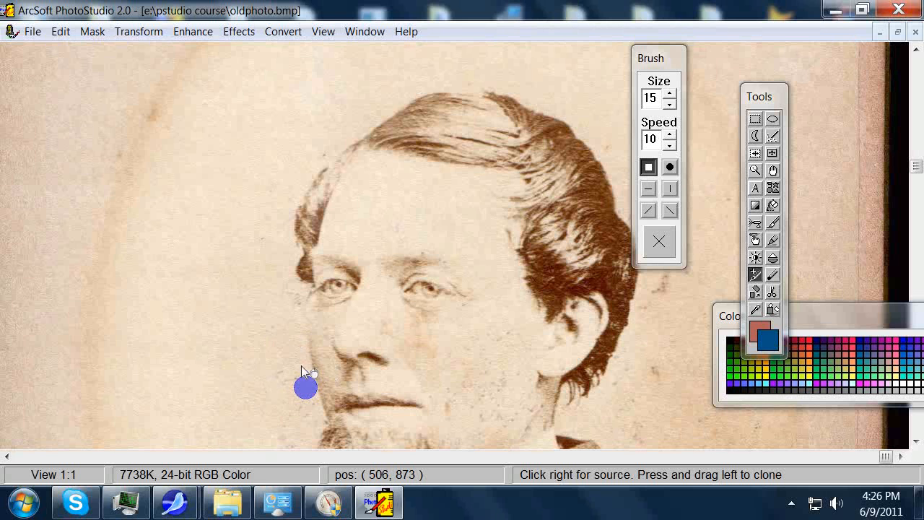
pyautogui.rightClick(286, 363)
pyautogui.click(285, 367)
pyautogui.rightClick(252, 356)
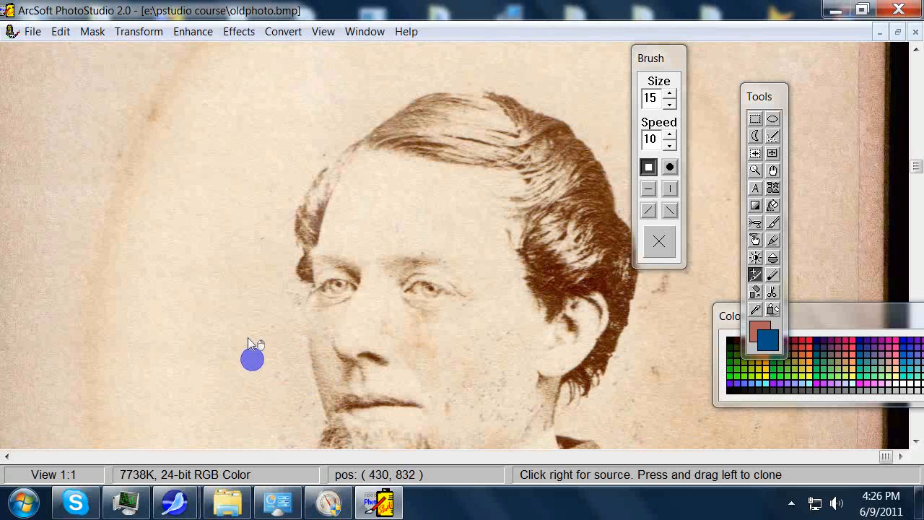
pyautogui.click(274, 371)
# Clone clean background over the remaining specks beside the man's eye and upper cheek, up to the face outline
pyautogui.rightClick(270, 309)
pyautogui.click(264, 329)
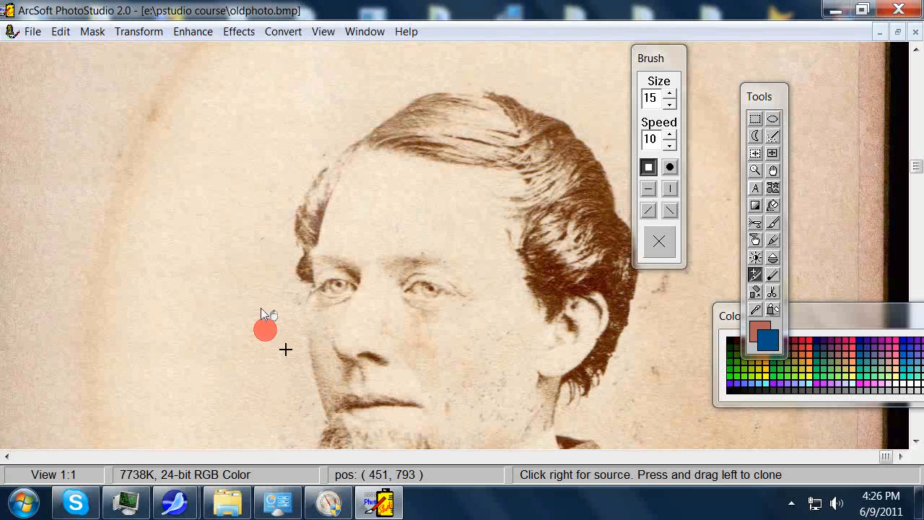
pyautogui.click(233, 333)
pyautogui.rightClick(280, 262)
pyautogui.rightClick(293, 291)
pyautogui.rightClick(272, 293)
pyautogui.click(300, 303)
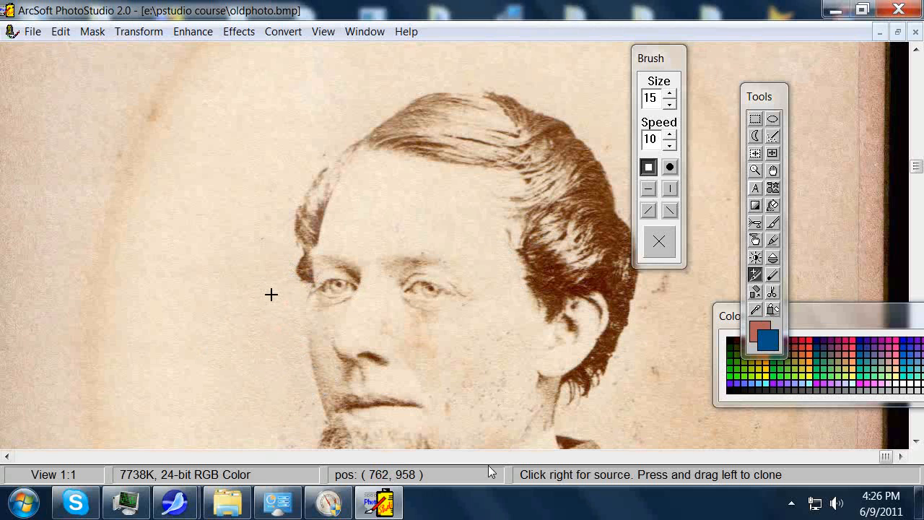
# Sample clear skin on the cheek near the ear and clone it over the nearby cheek blemishes
pyautogui.rightClick(509, 319)
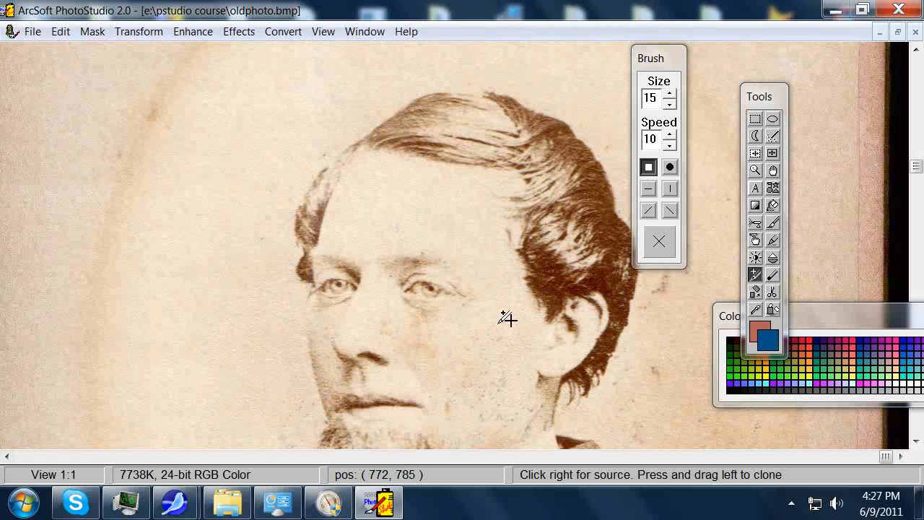
pyautogui.rightClick(498, 315)
pyautogui.click(497, 336)
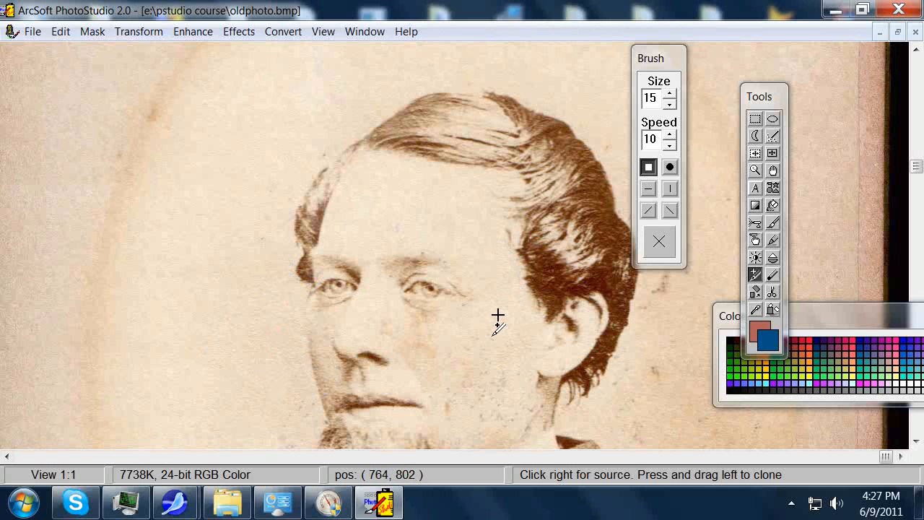
pyautogui.click(462, 323)
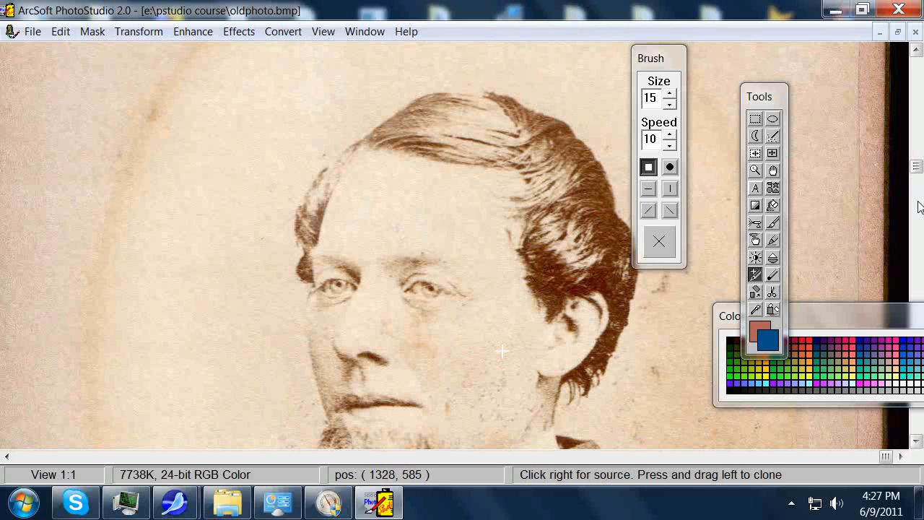
# Move the Tools, Color Palette and Brush palettes clear of the man's face and the background beside it
pyautogui.moveTo(769, 96); pyautogui.dragTo(772, 58)
pyautogui.moveTo(843, 315); pyautogui.dragTo(153, 53)
pyautogui.moveTo(916, 166); pyautogui.dragTo(917, 179)
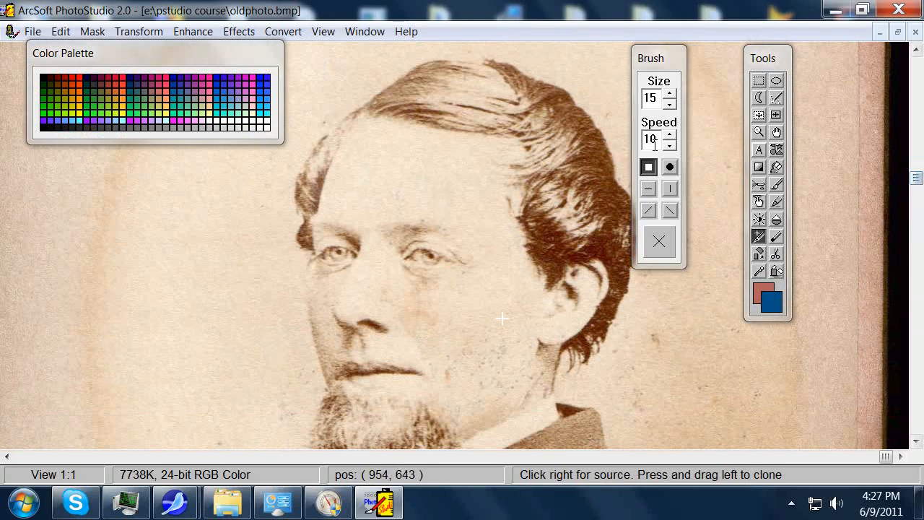
pyautogui.click(758, 131)
pyautogui.rightClick(503, 332)
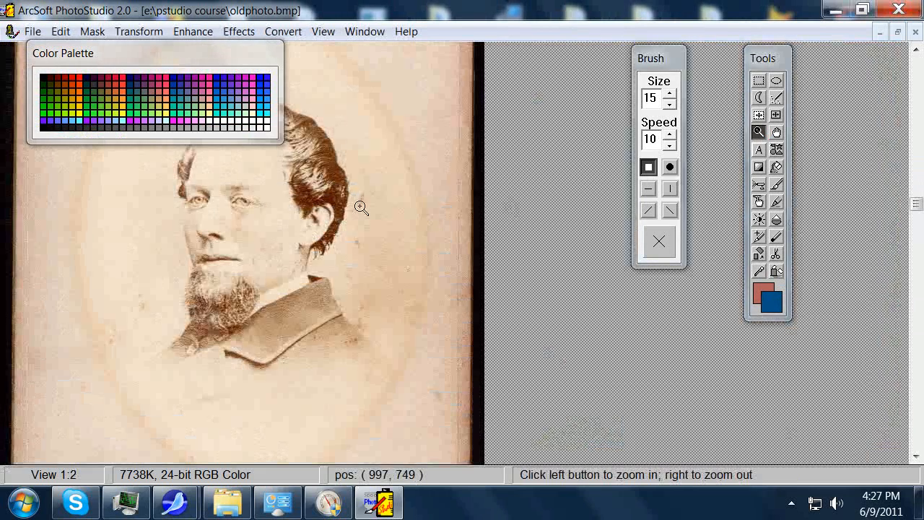
pyautogui.click(392, 217)
pyautogui.moveTo(672, 60)
pyautogui.mouseDown()
pyautogui.moveTo(169, 194)
pyautogui.moveTo(83, 179)
pyautogui.mouseUp()
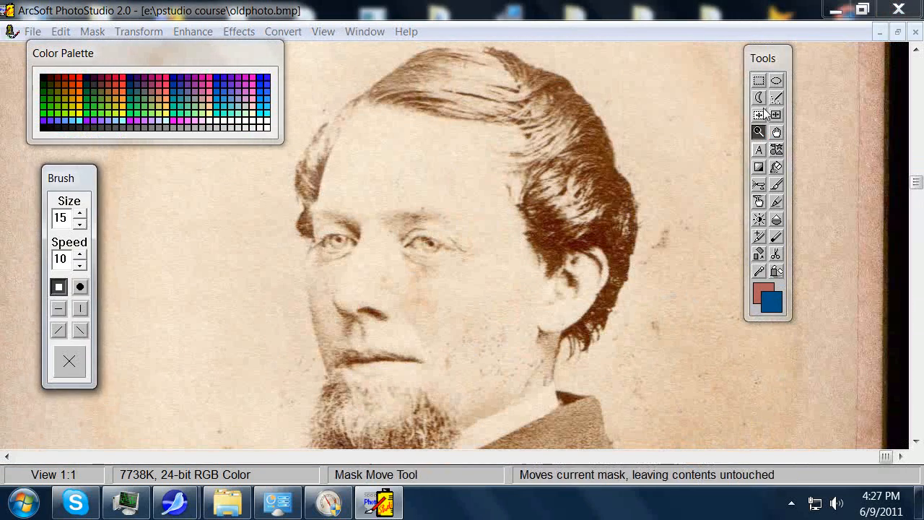
# Paint over the background marks beside the man's hair and ear with the pen, resampling nearby background color between dabs
pyautogui.click(775, 201)
pyautogui.rightClick(666, 214)
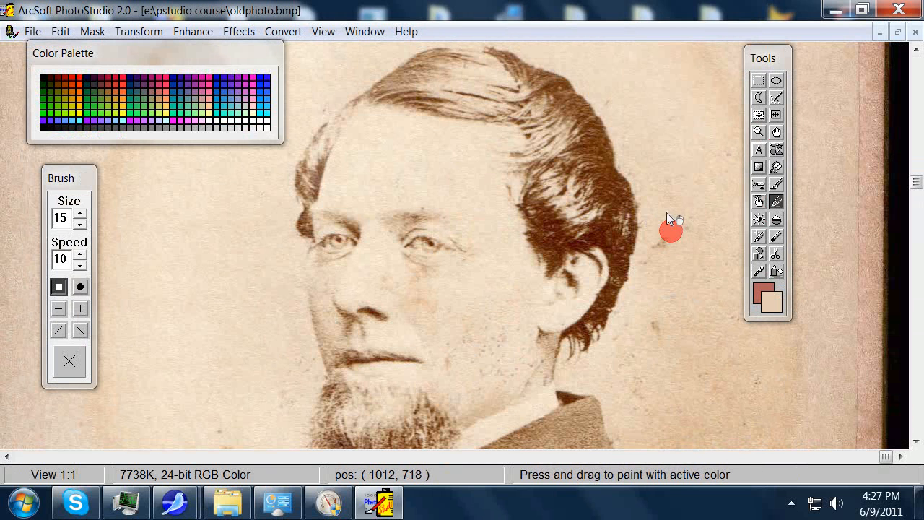
pyautogui.click(652, 224)
pyautogui.click(668, 252)
pyautogui.rightClick(664, 238)
pyautogui.click(647, 264)
pyautogui.rightClick(642, 252)
pyautogui.click(642, 239)
pyautogui.rightClick(646, 249)
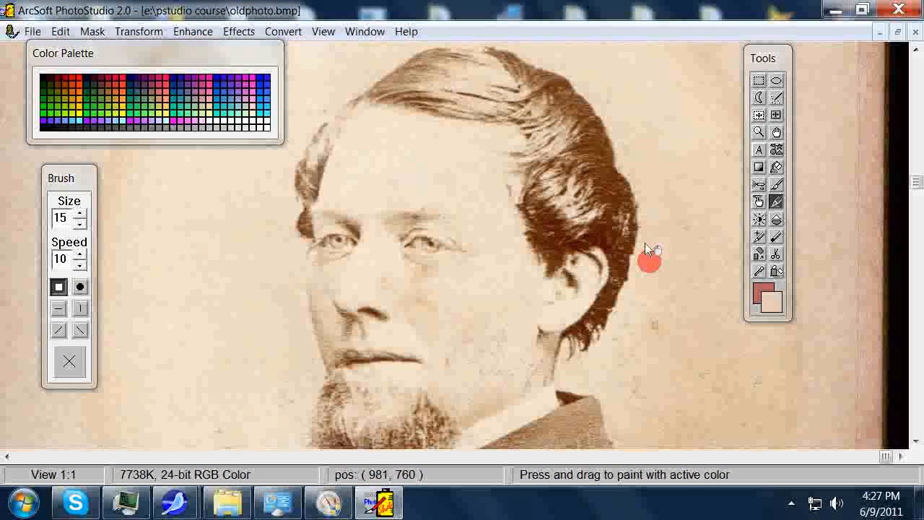
pyautogui.click(657, 310)
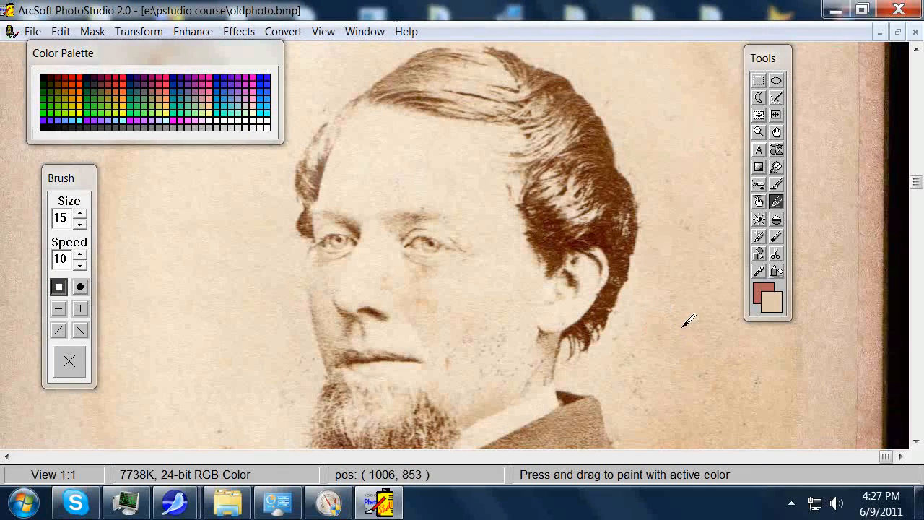
# Sample the background above the coat collar and paint over the small specks there
pyautogui.click(647, 381)
pyautogui.rightClick(635, 372)
pyautogui.click(648, 370)
pyautogui.rightClick(639, 365)
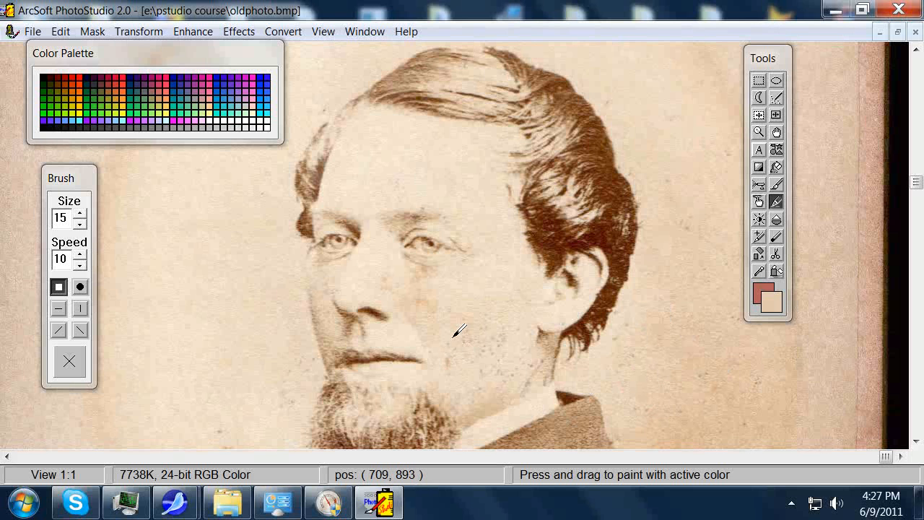
# Paint over the dark cheek specks beside the mouth, sampling nearby skin tone on the cheek
pyautogui.click(440, 345)
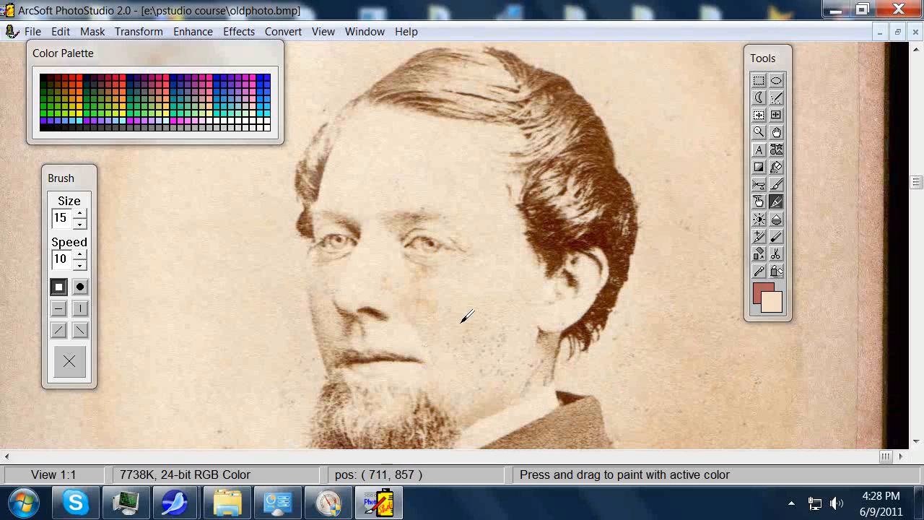
pyautogui.rightClick(452, 327)
pyautogui.rightClick(451, 341)
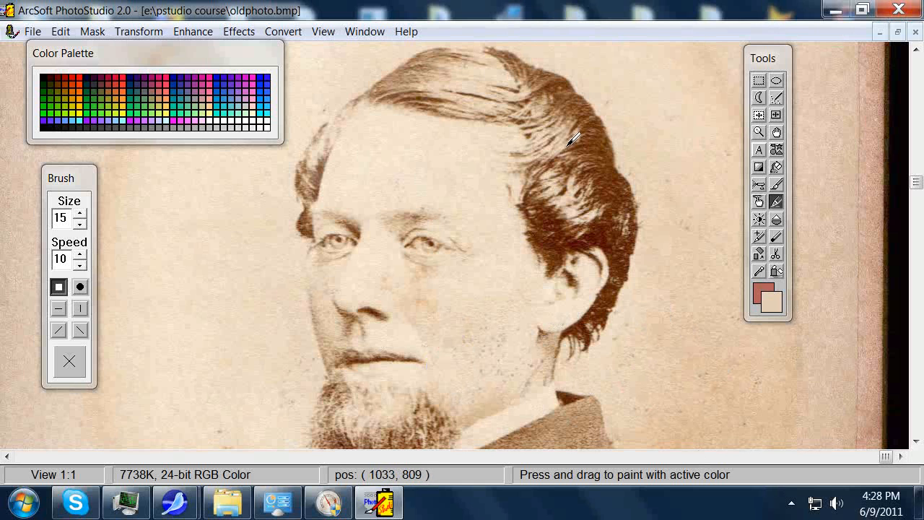
# Undo the last paint stroke on the cheek and touch up the cheek specks with the round brush shape
pyautogui.click(59, 31)
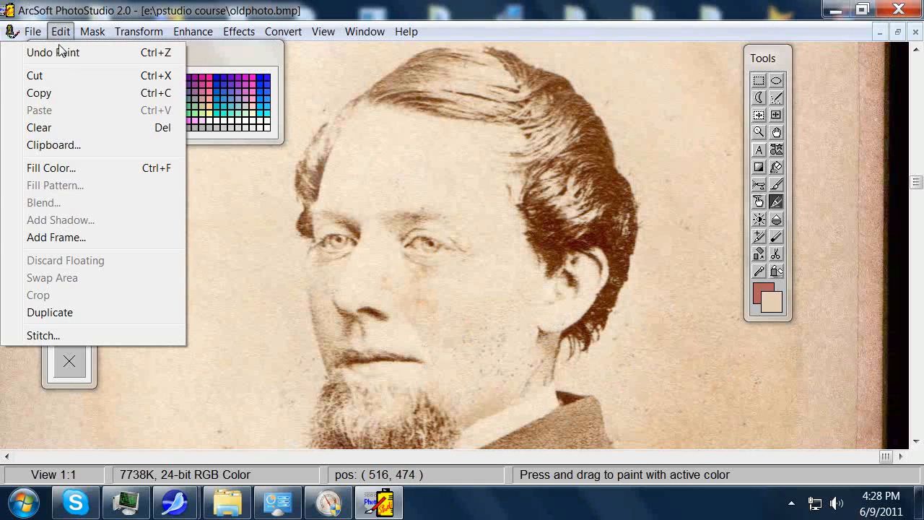
pyautogui.click(62, 55)
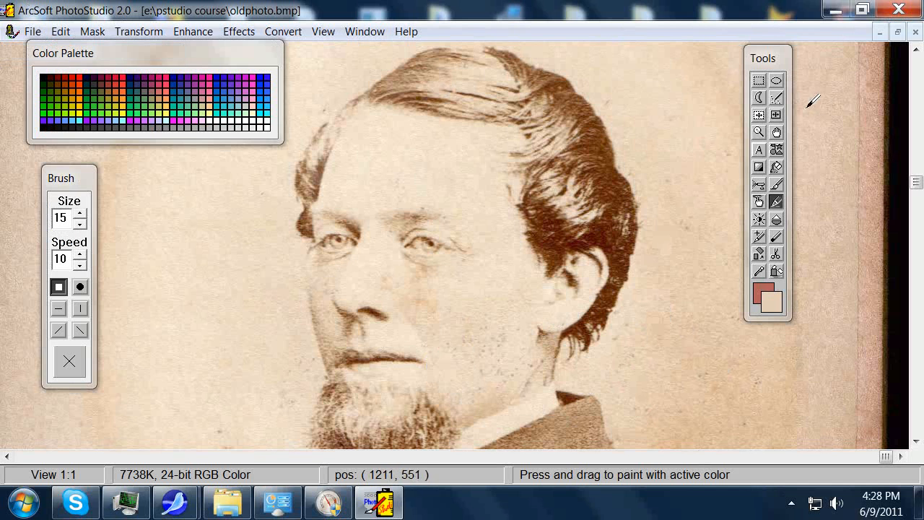
pyautogui.click(80, 286)
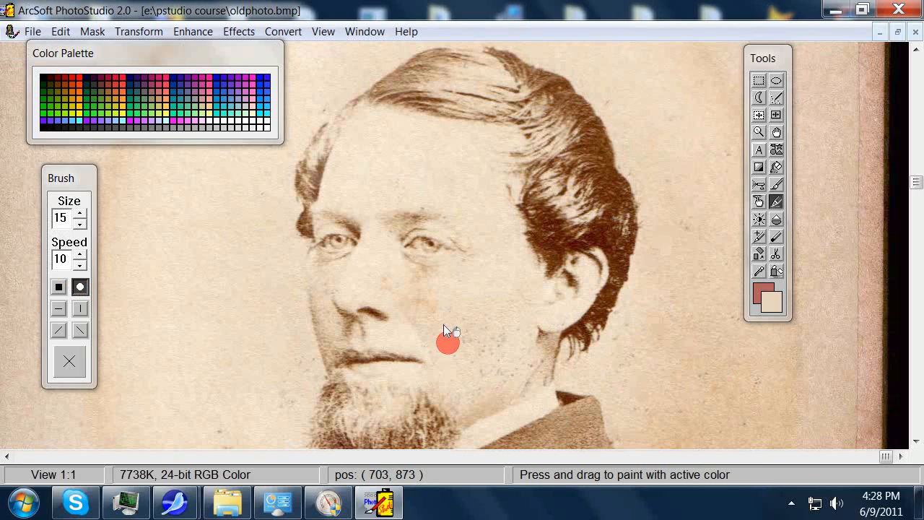
pyautogui.click(471, 359)
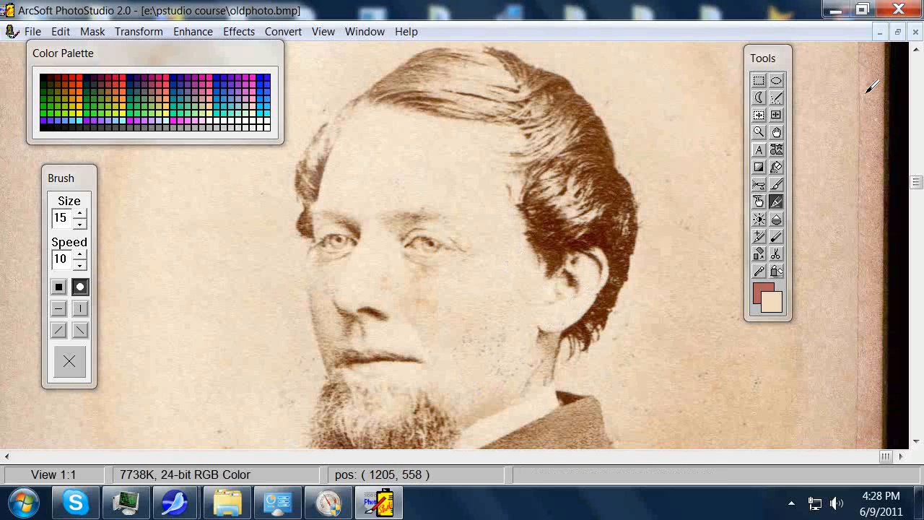
# Minimize the portrait image and move the Color Palette and Brush palettes aside to free the workspace
pyautogui.click(898, 34)
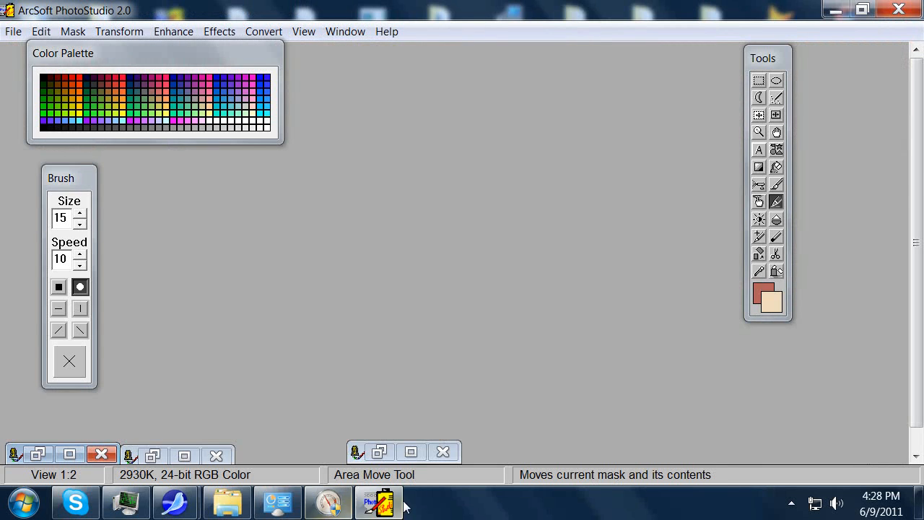
pyautogui.click(414, 453)
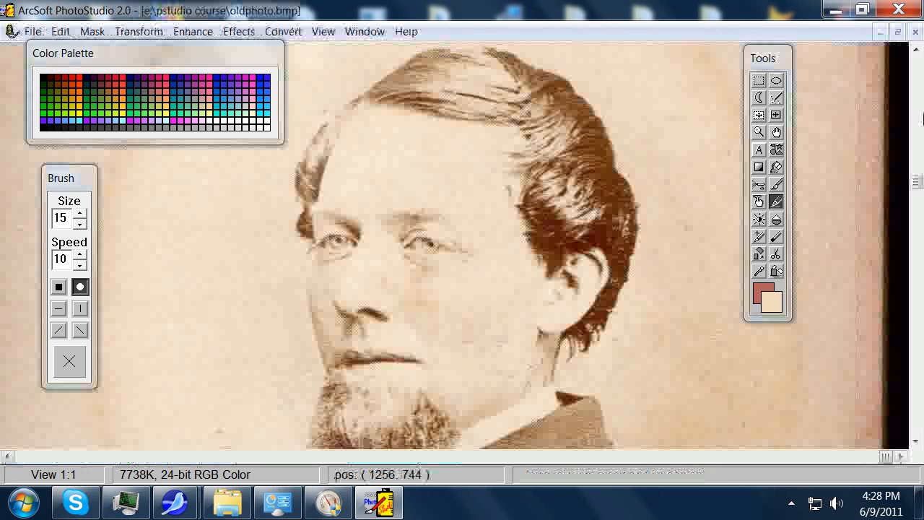
pyautogui.click(879, 32)
pyautogui.moveTo(189, 50)
pyautogui.mouseDown()
pyautogui.moveTo(504, 107)
pyautogui.moveTo(591, 61)
pyautogui.mouseUp()
pyautogui.click(76, 179)
pyautogui.moveTo(75, 179)
pyautogui.mouseDown()
pyautogui.moveTo(804, 124)
pyautogui.moveTo(859, 98)
pyautogui.mouseUp()
# Open firewagon.BMP from the Pstudio Course folder and maximize its image window, keeping the Color Palette clear of it
pyautogui.click(14, 33)
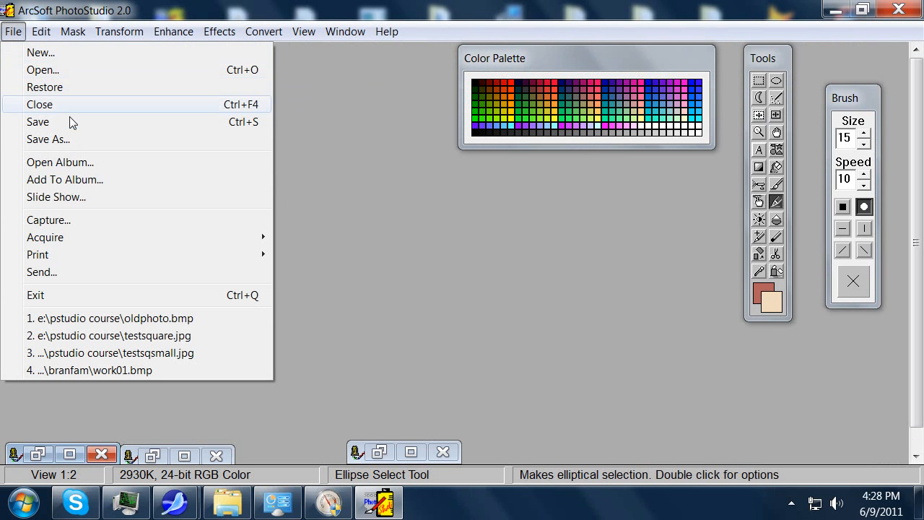
pyautogui.click(50, 69)
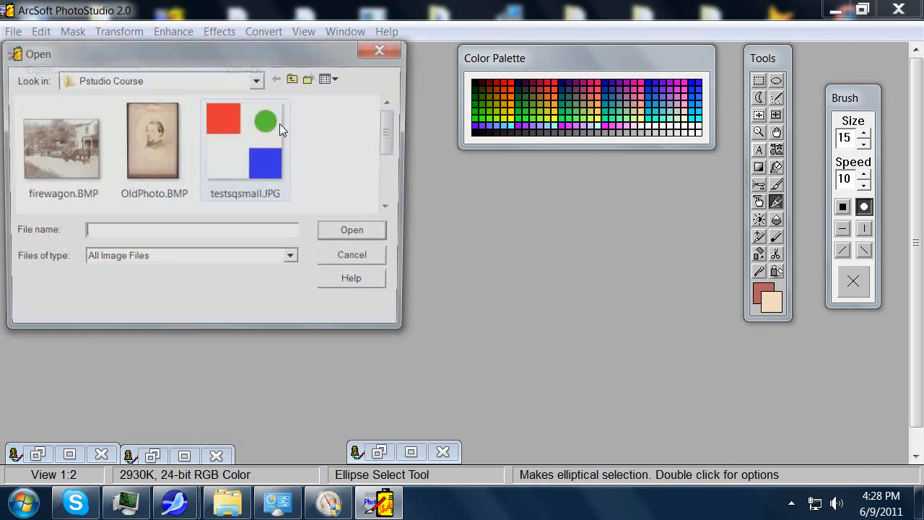
pyautogui.click(55, 148)
pyautogui.click(358, 233)
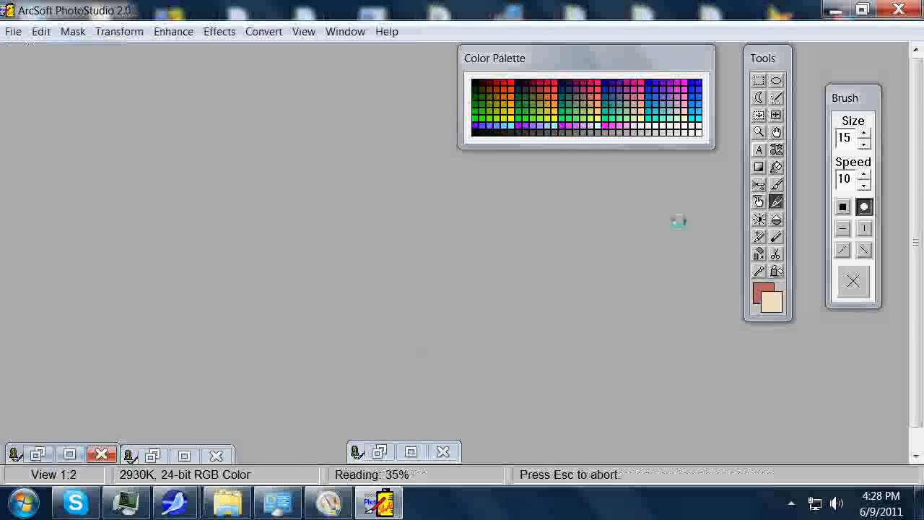
pyautogui.moveTo(303, 147); pyautogui.dragTo(271, 77)
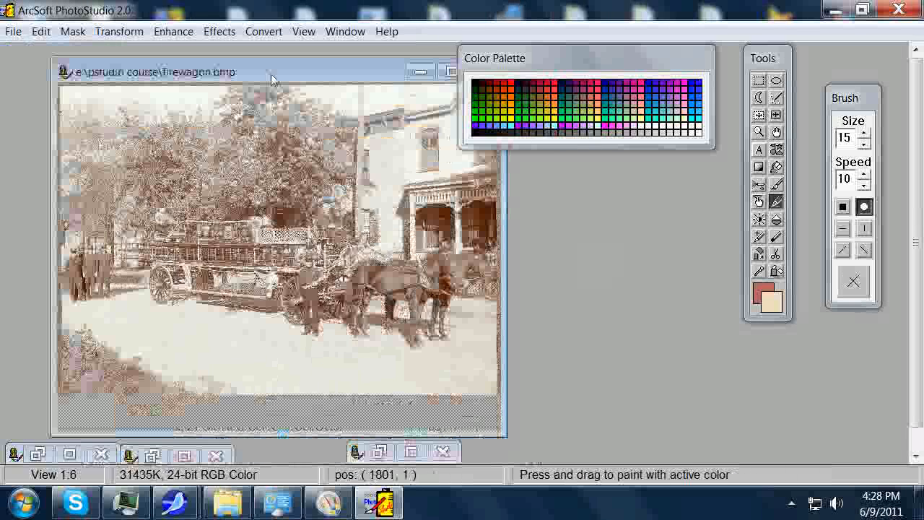
pyautogui.moveTo(625, 54); pyautogui.dragTo(862, 379)
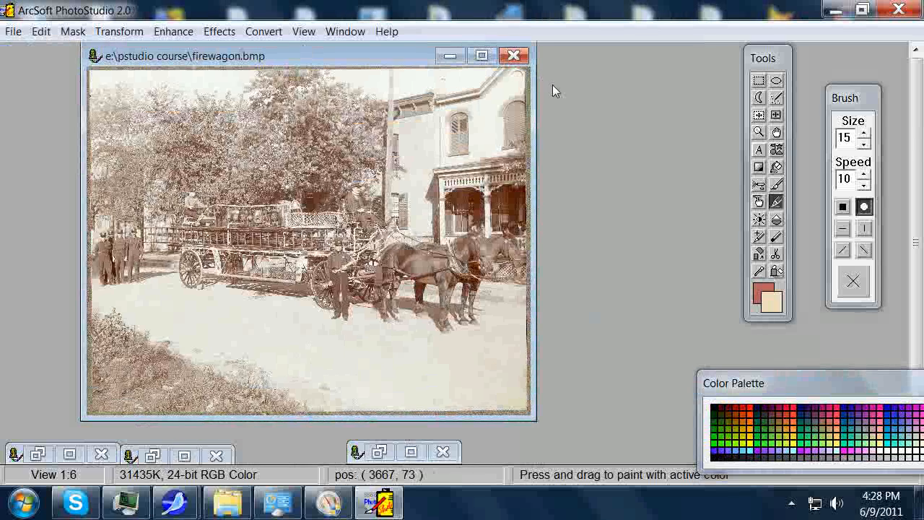
pyautogui.click(482, 56)
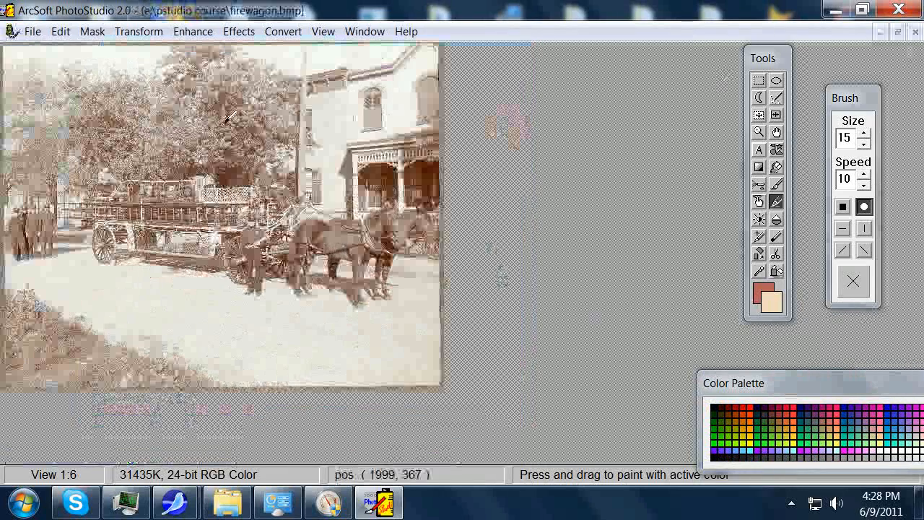
# Apply Equalization to the whole fire wagon photo
pyautogui.click(757, 131)
pyautogui.click(322, 164)
pyautogui.click(323, 164)
pyautogui.click(470, 210)
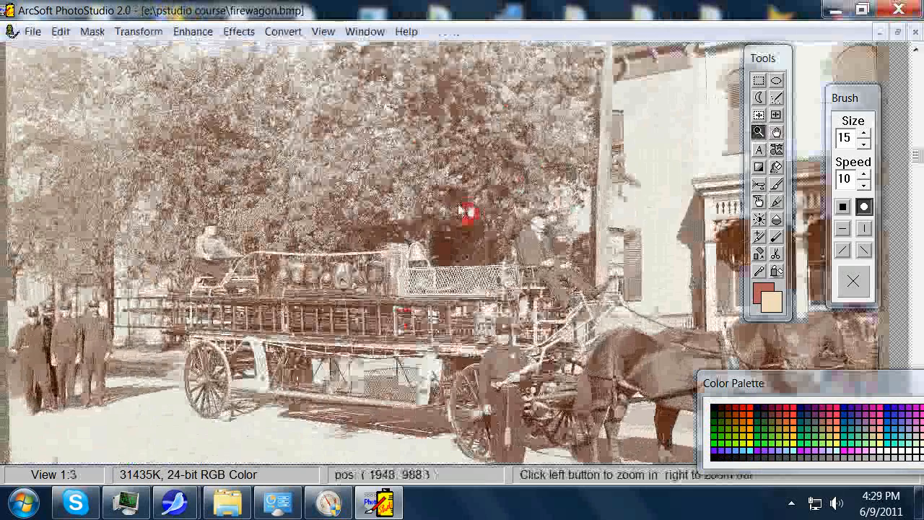
pyautogui.rightClick(417, 188)
pyautogui.rightClick(367, 204)
pyautogui.click(221, 215)
pyautogui.click(293, 208)
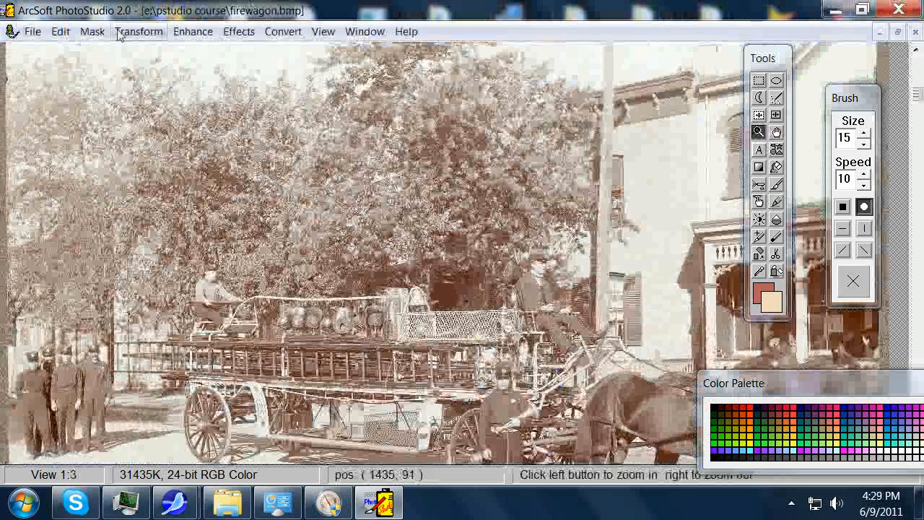
pyautogui.click(186, 33)
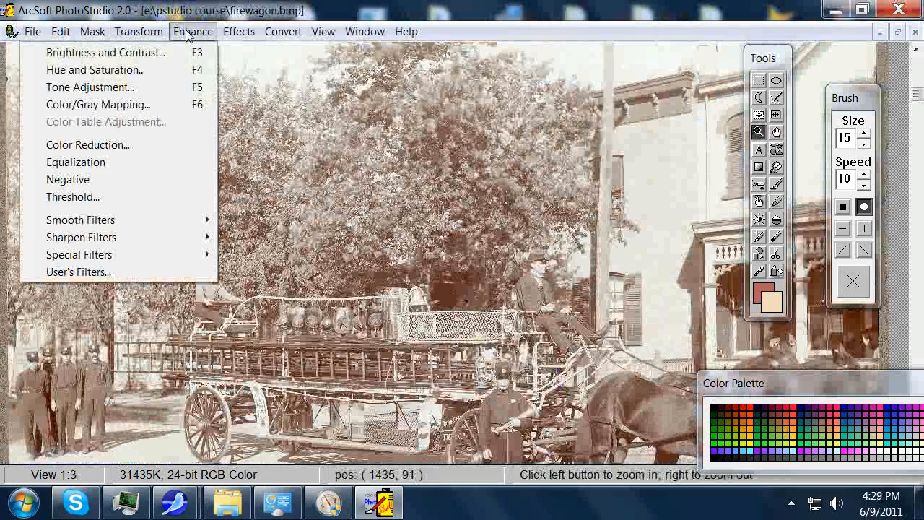
pyautogui.click(91, 163)
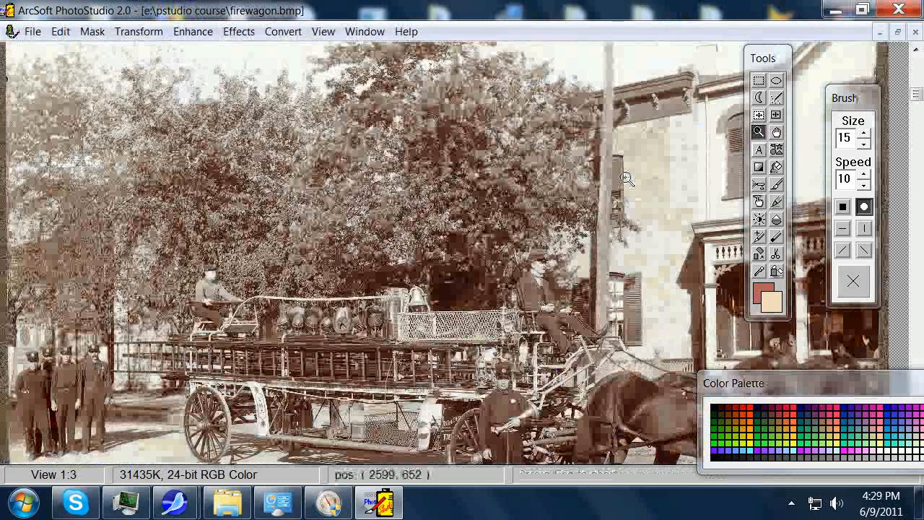
# Examine the equalized fire wagon photo as a whole and undo the Equalization
pyautogui.rightClick(497, 199)
pyautogui.rightClick(417, 198)
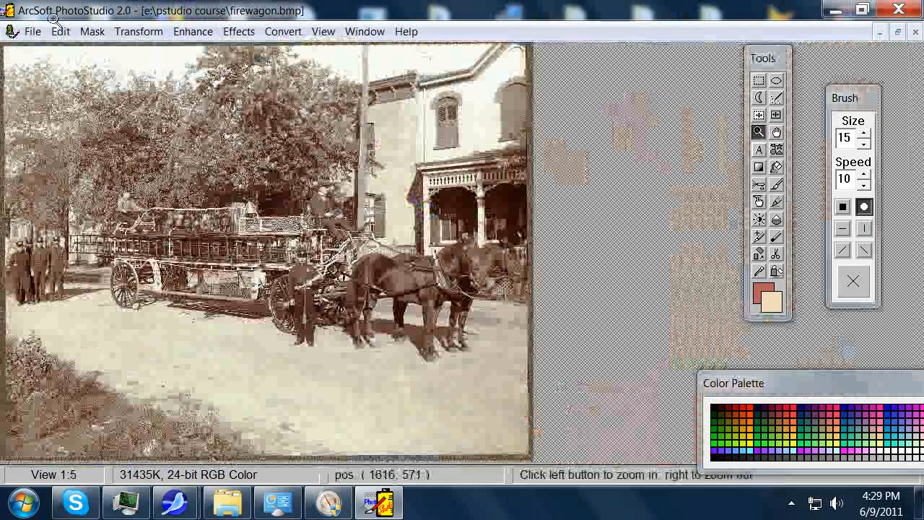
pyautogui.click(61, 31)
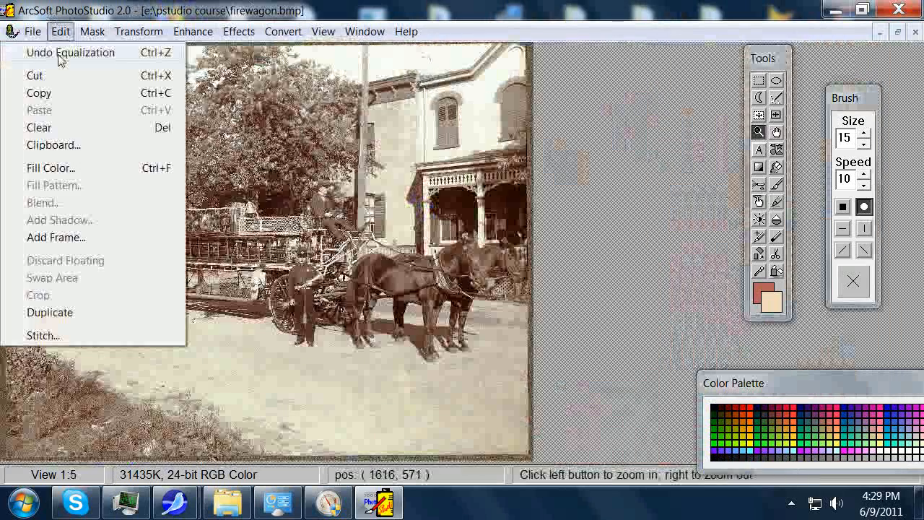
pyautogui.click(61, 55)
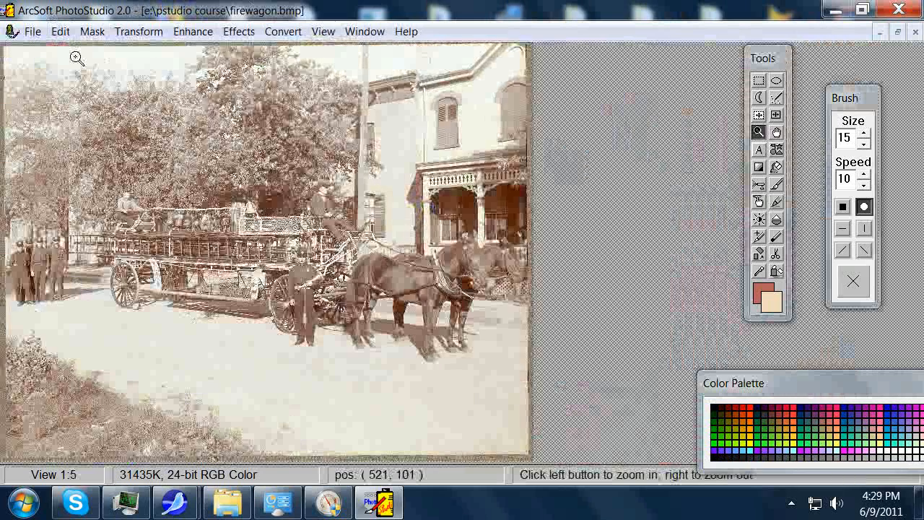
# Reapply Equalization to the fire wagon photo and examine the trees, wagon and driver at different magnifications
pyautogui.click(218, 115)
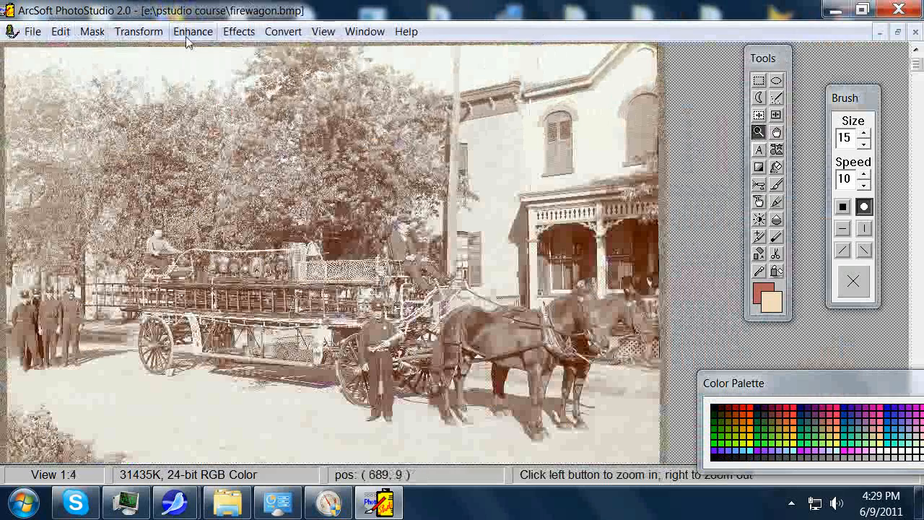
pyautogui.click(189, 32)
pyautogui.click(153, 162)
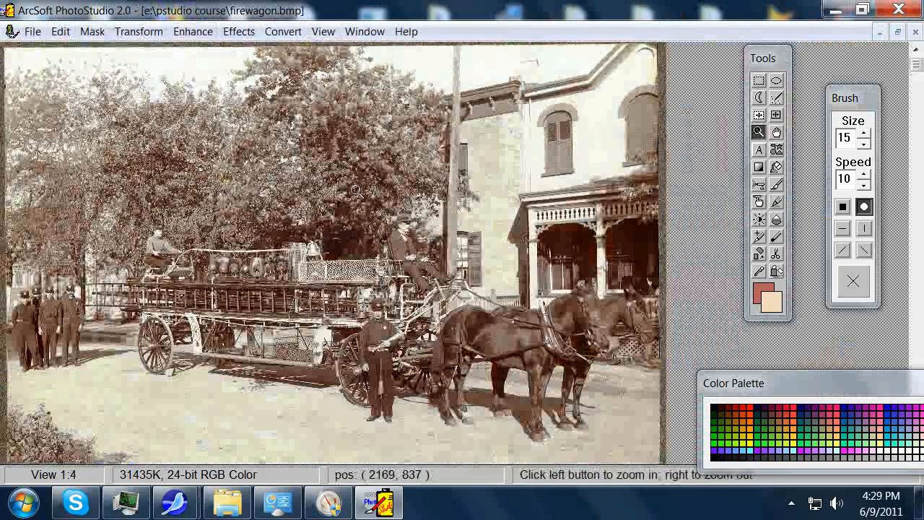
pyautogui.rightClick(292, 189)
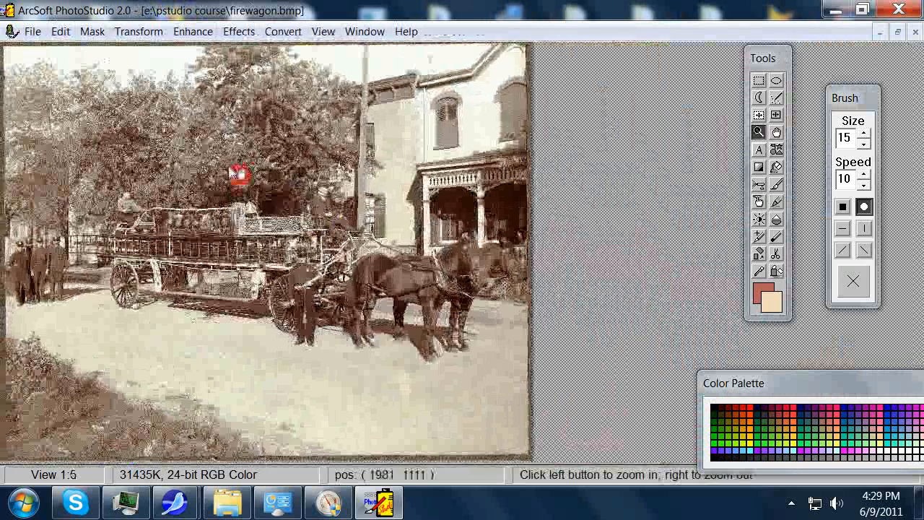
pyautogui.click(239, 173)
pyautogui.rightClick(338, 196)
pyautogui.click(334, 205)
pyautogui.rightClick(334, 212)
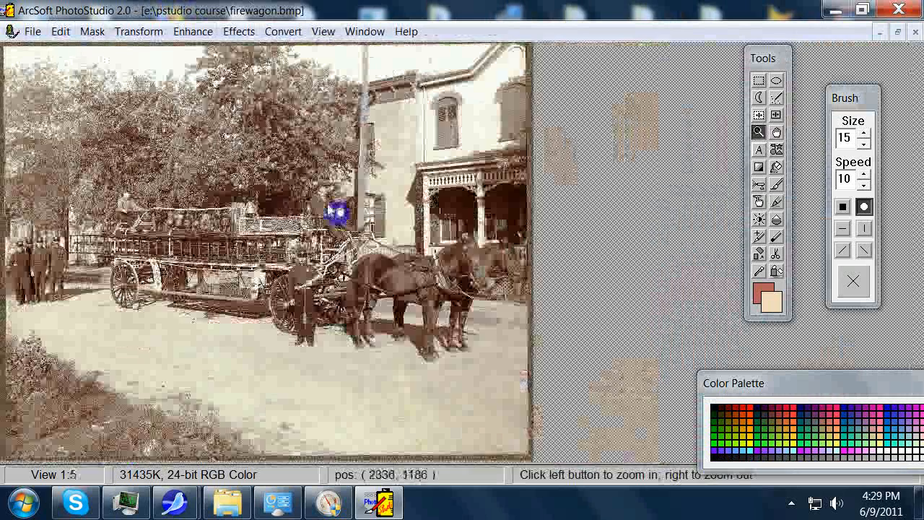
pyautogui.click(274, 204)
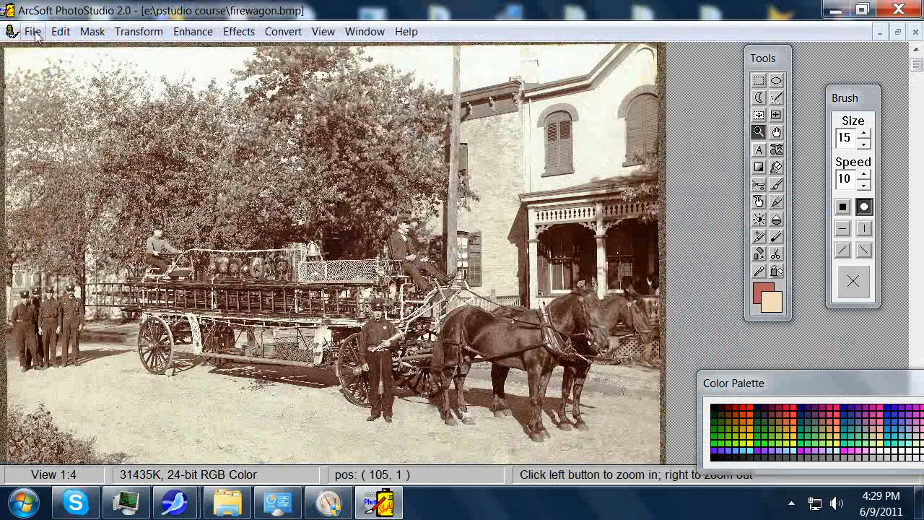
# Undo the repeated Equalization on the fire wagon photo and start closing the program
pyautogui.click(60, 31)
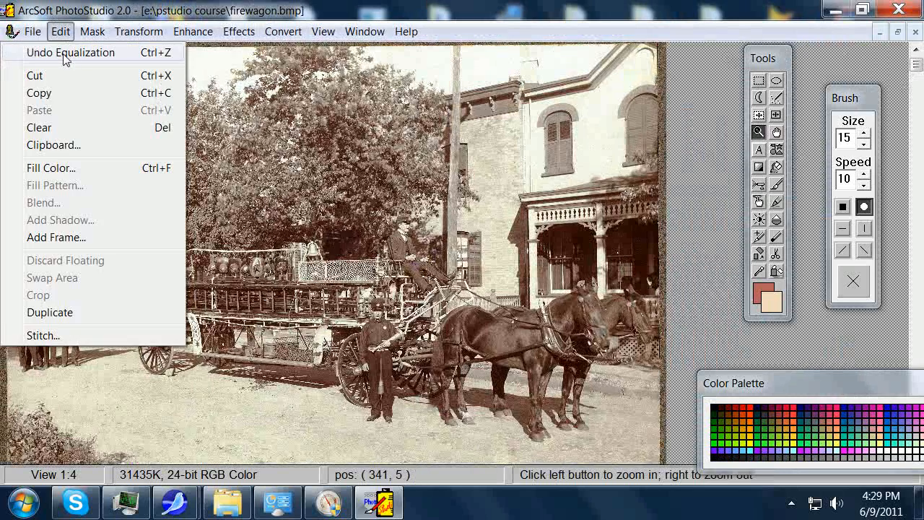
pyautogui.click(64, 52)
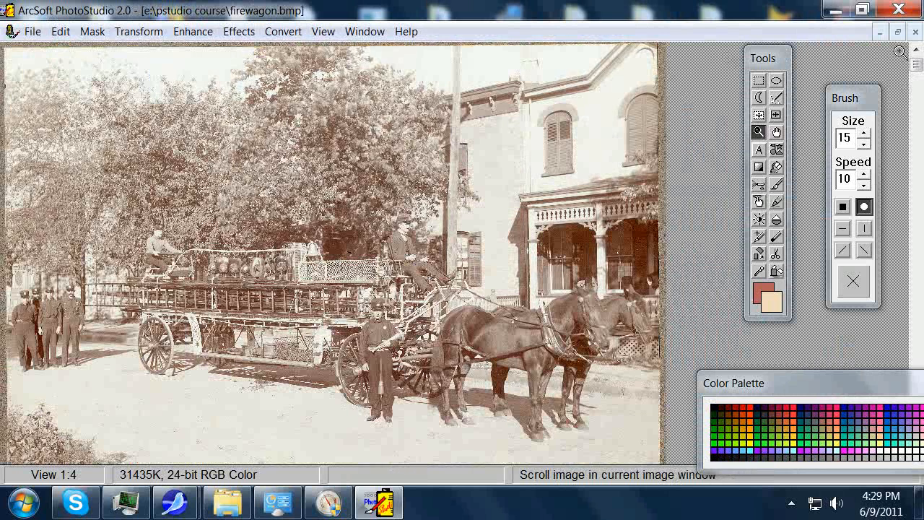
pyautogui.click(898, 10)
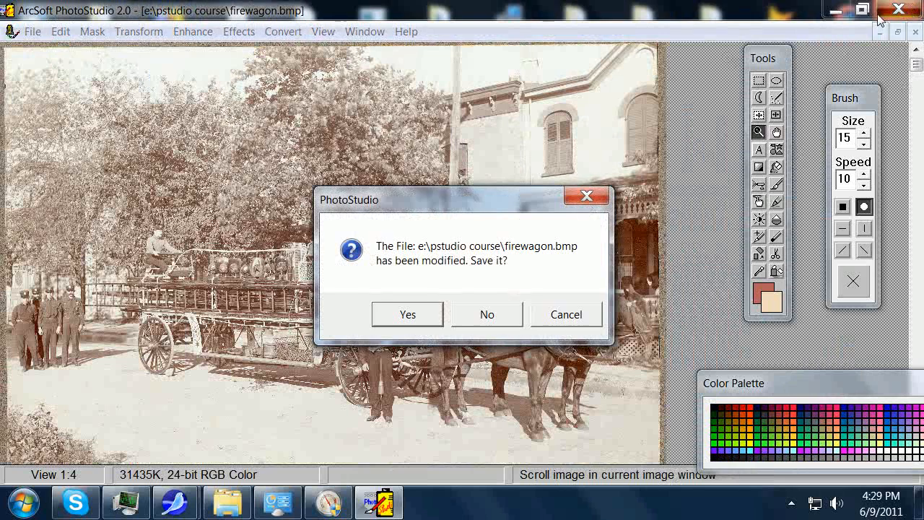